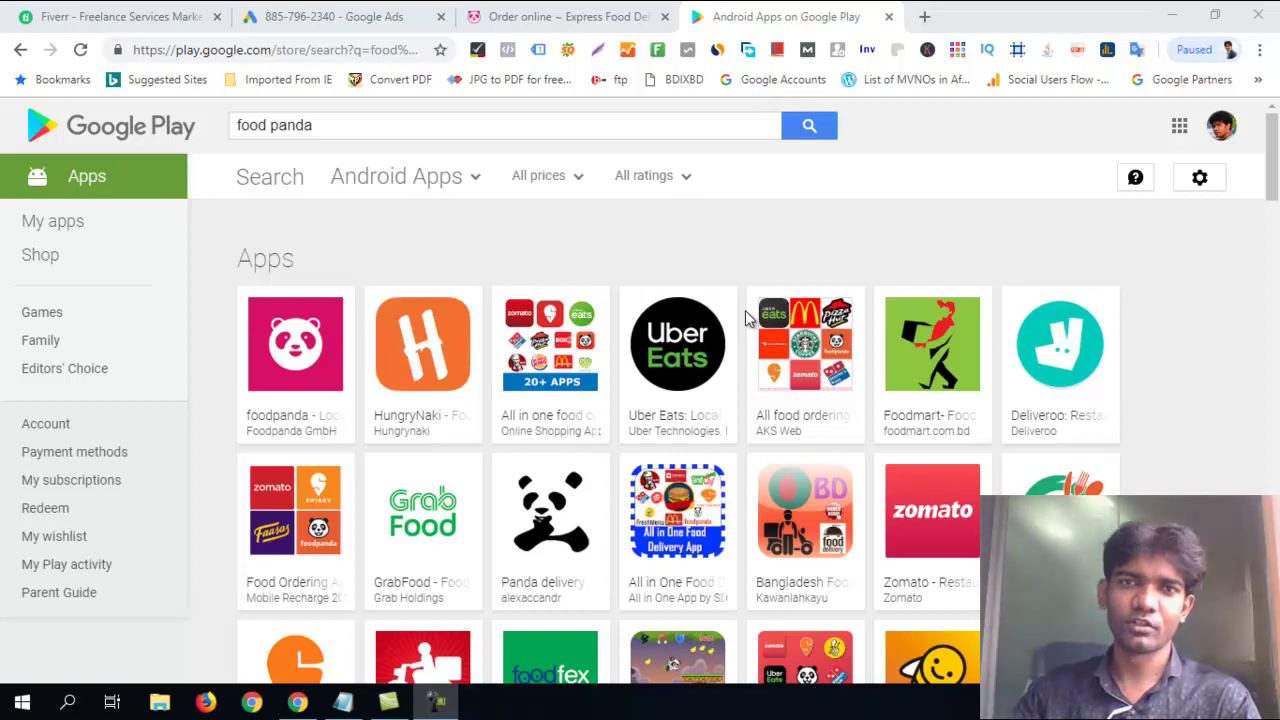
- Switch to Google Ads and start a new campaign with App promotion as its goal
click(346, 22)
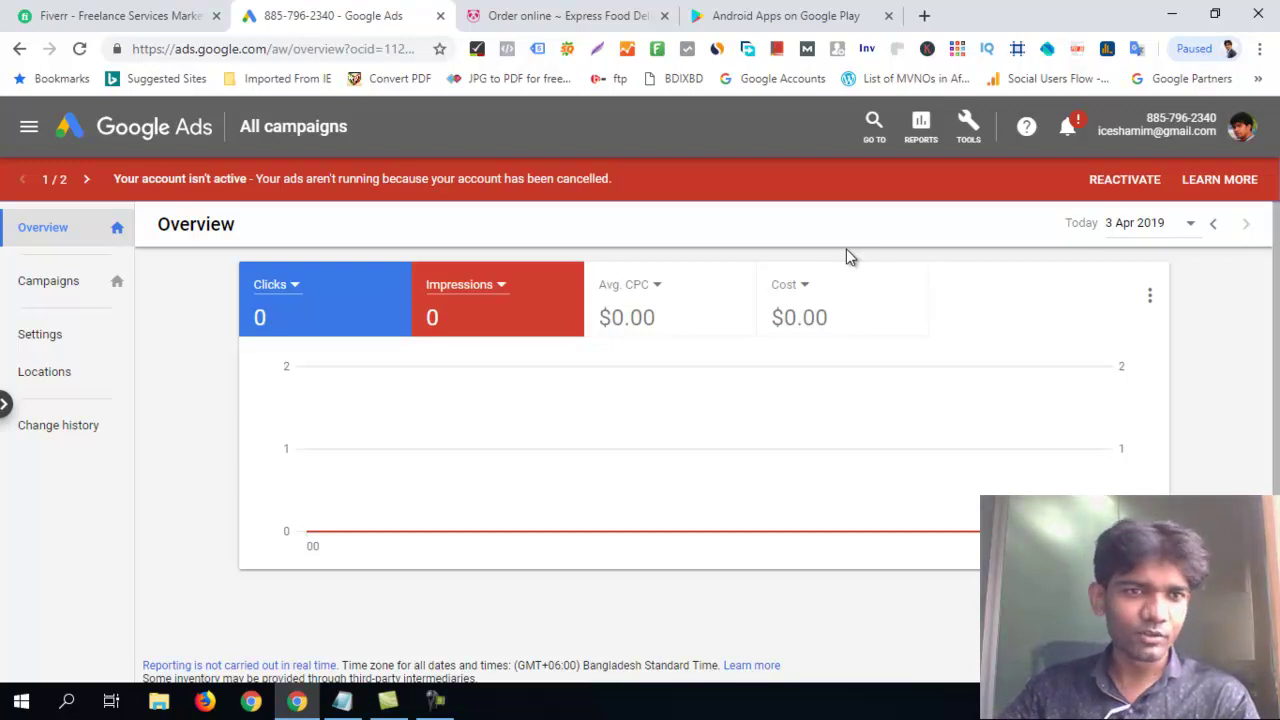
click(54, 290)
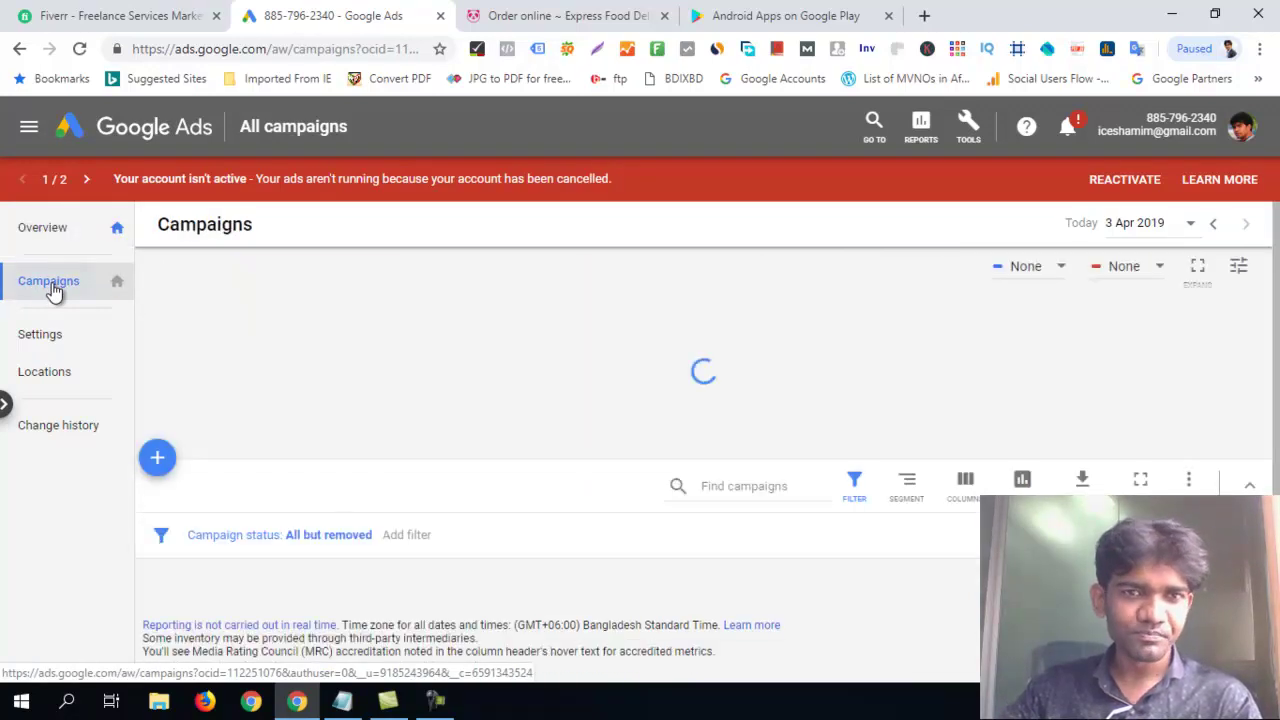
click(158, 460)
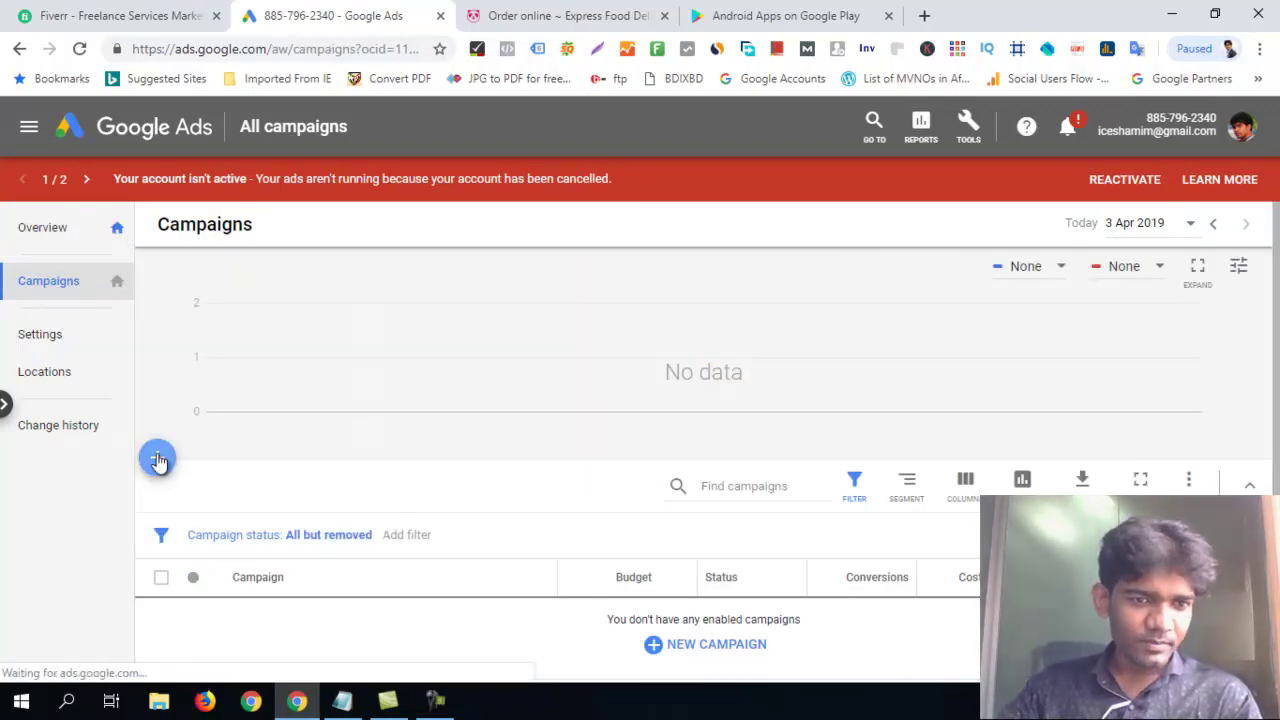
click(252, 540)
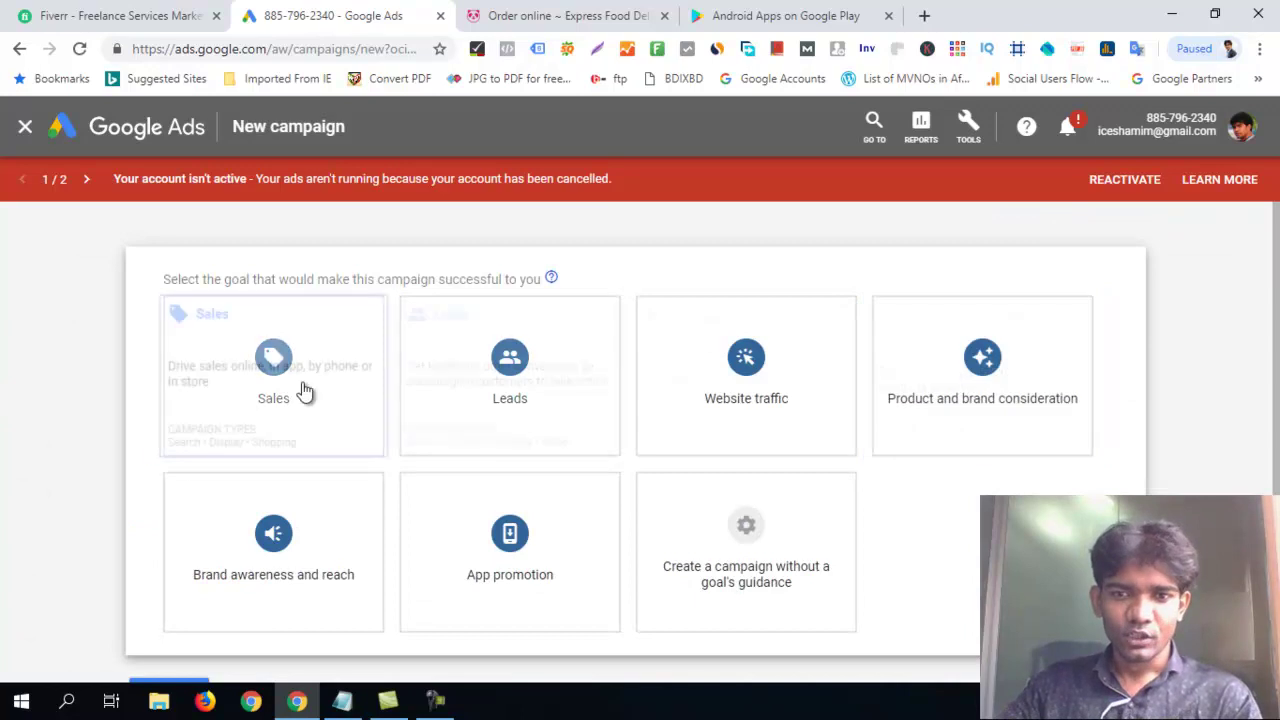
scroll(1233, 402, down, 1)
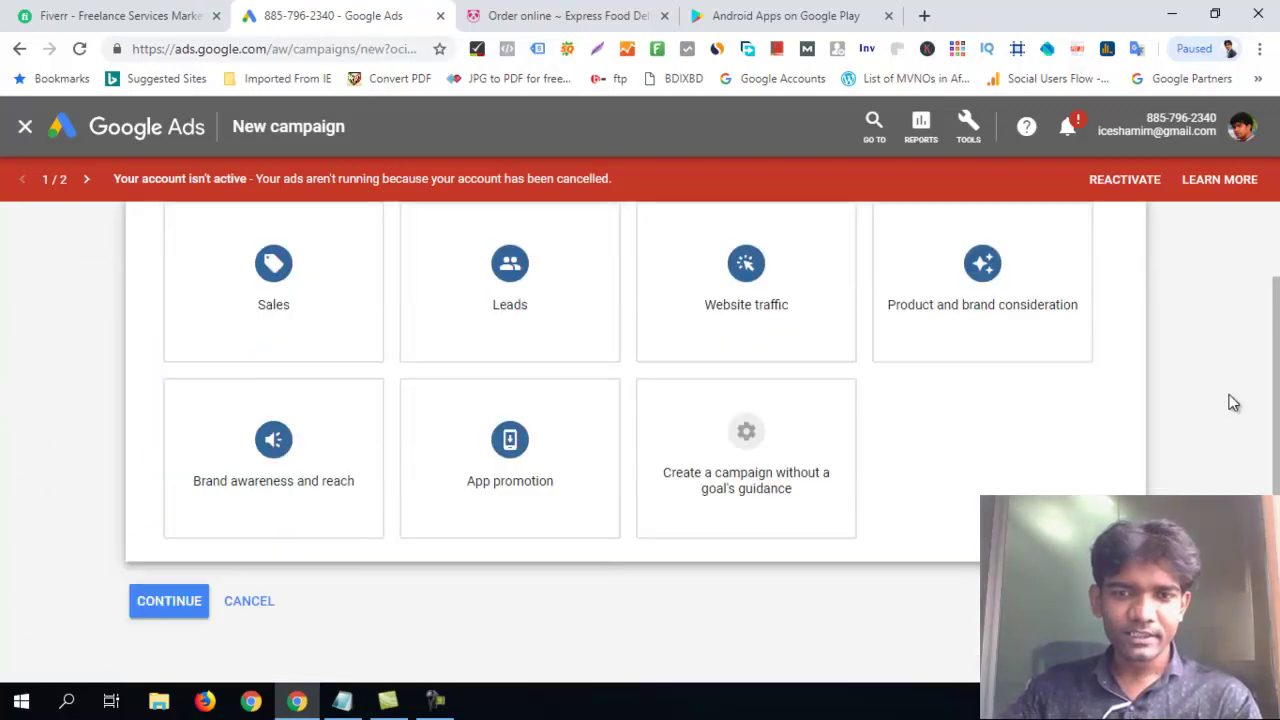
click(515, 451)
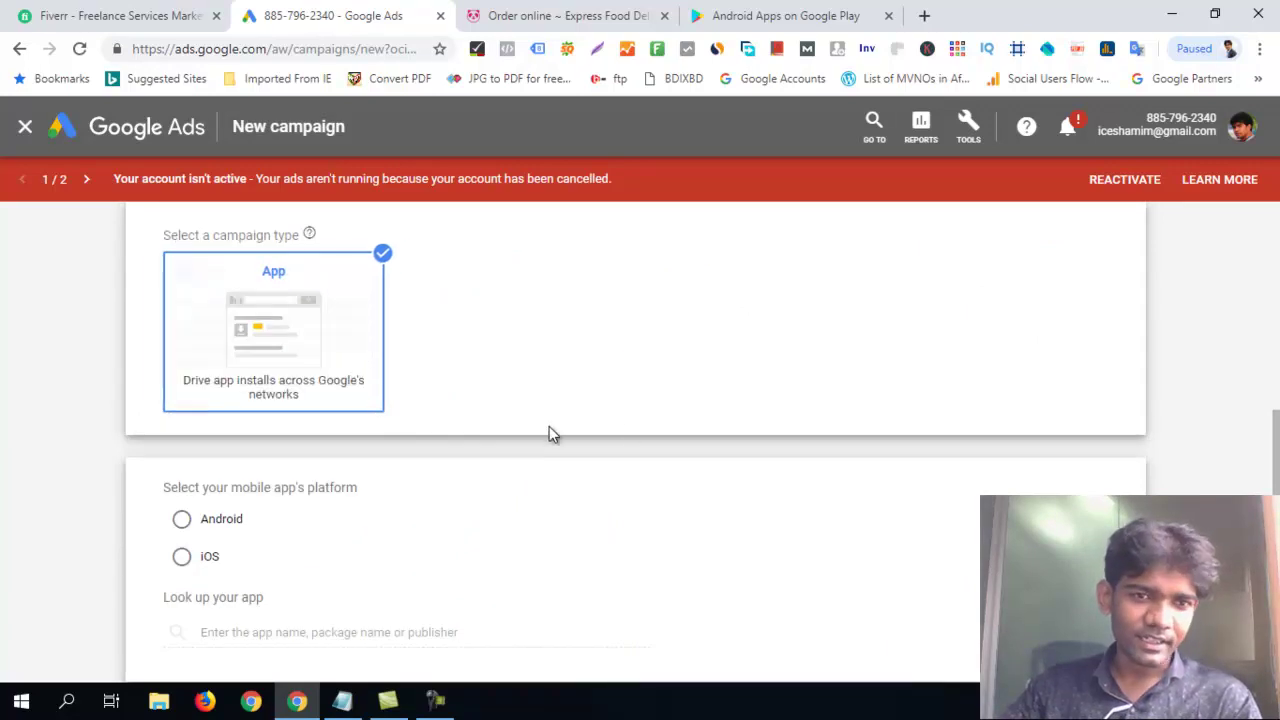
- Choose Android as the mobile app's platform for the App campaign
scroll(600, 428, down, 1)
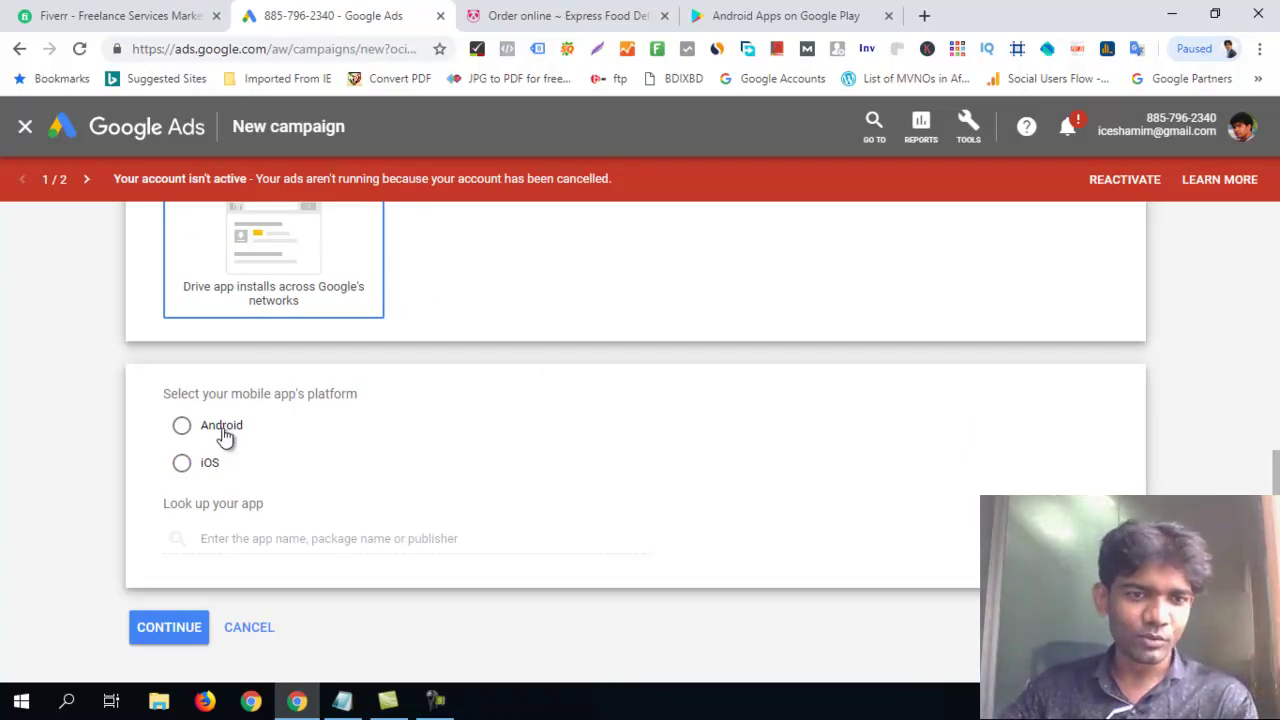
scroll(349, 477, down, 1)
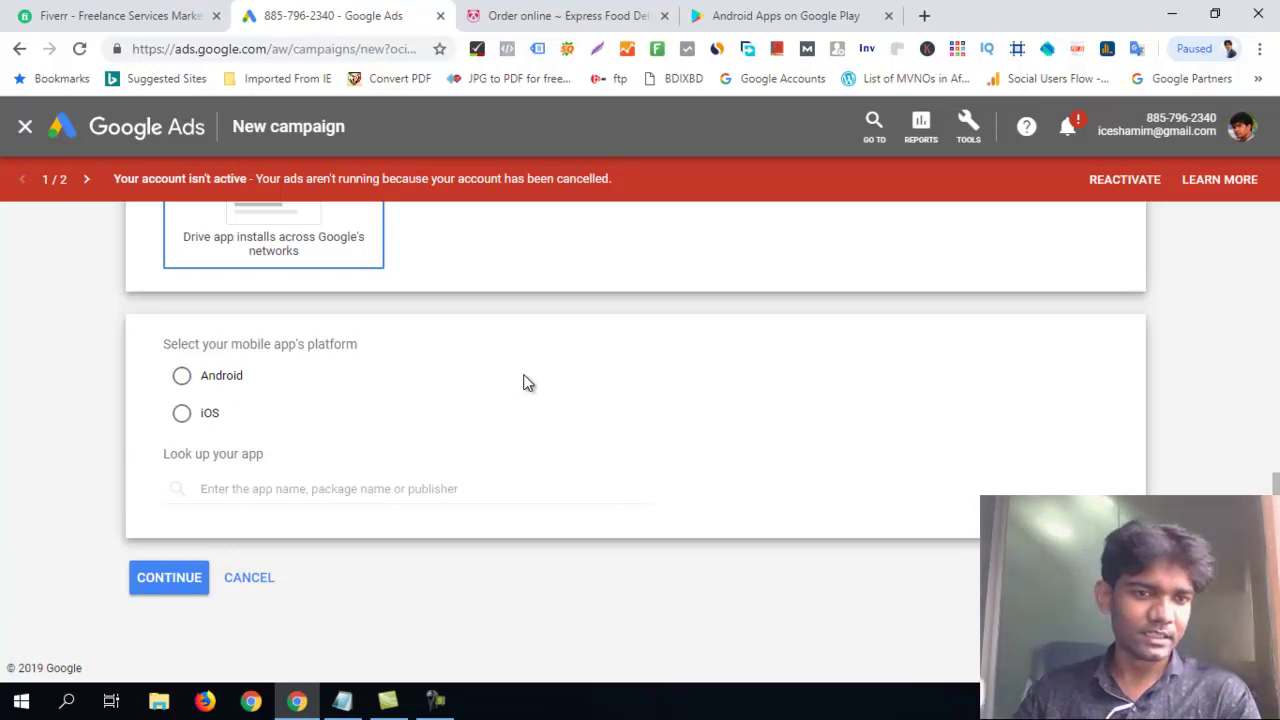
click(184, 378)
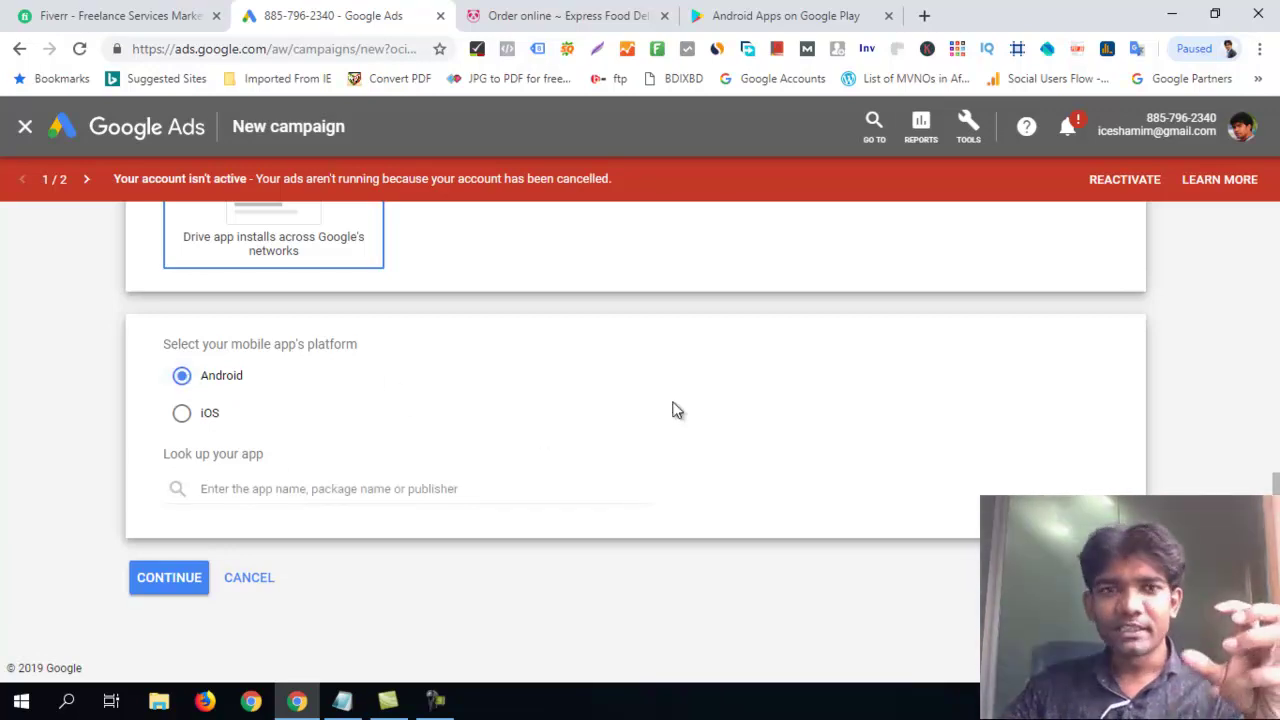
- Try to look up the campaign's app with the link to foodpanda copied from the Google Play search results
click(553, 12)
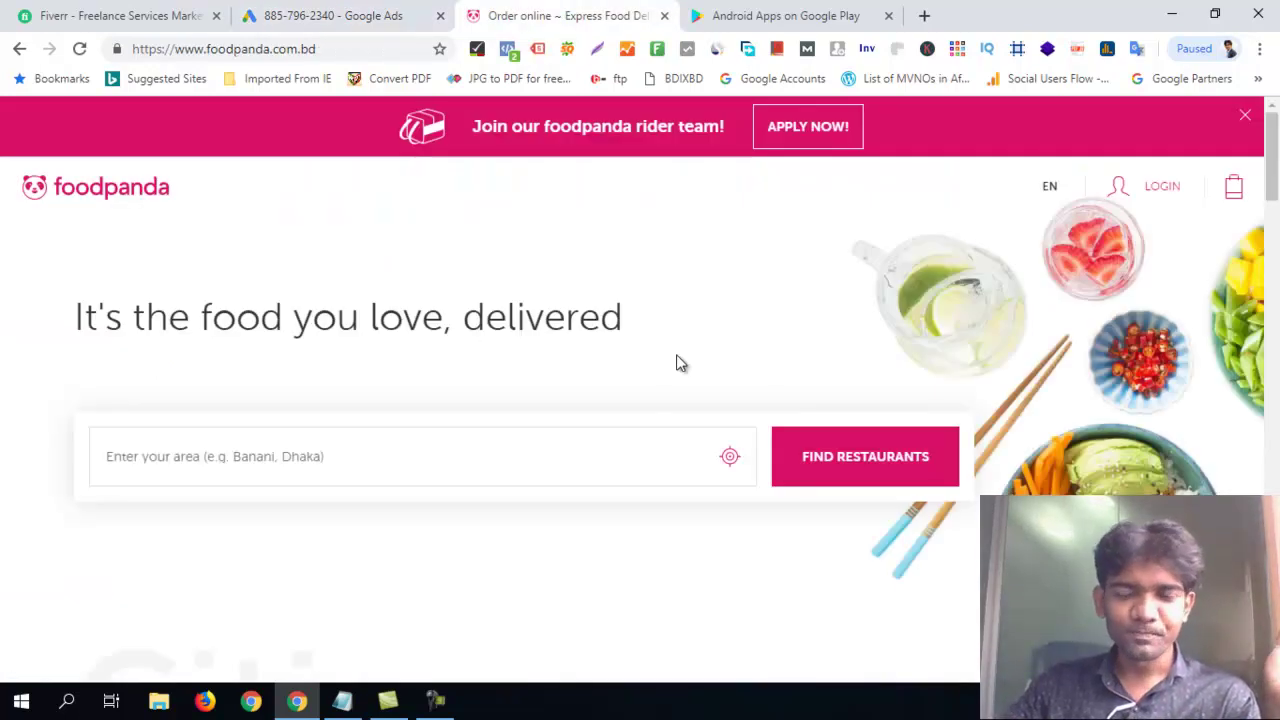
click(360, 20)
click(562, 17)
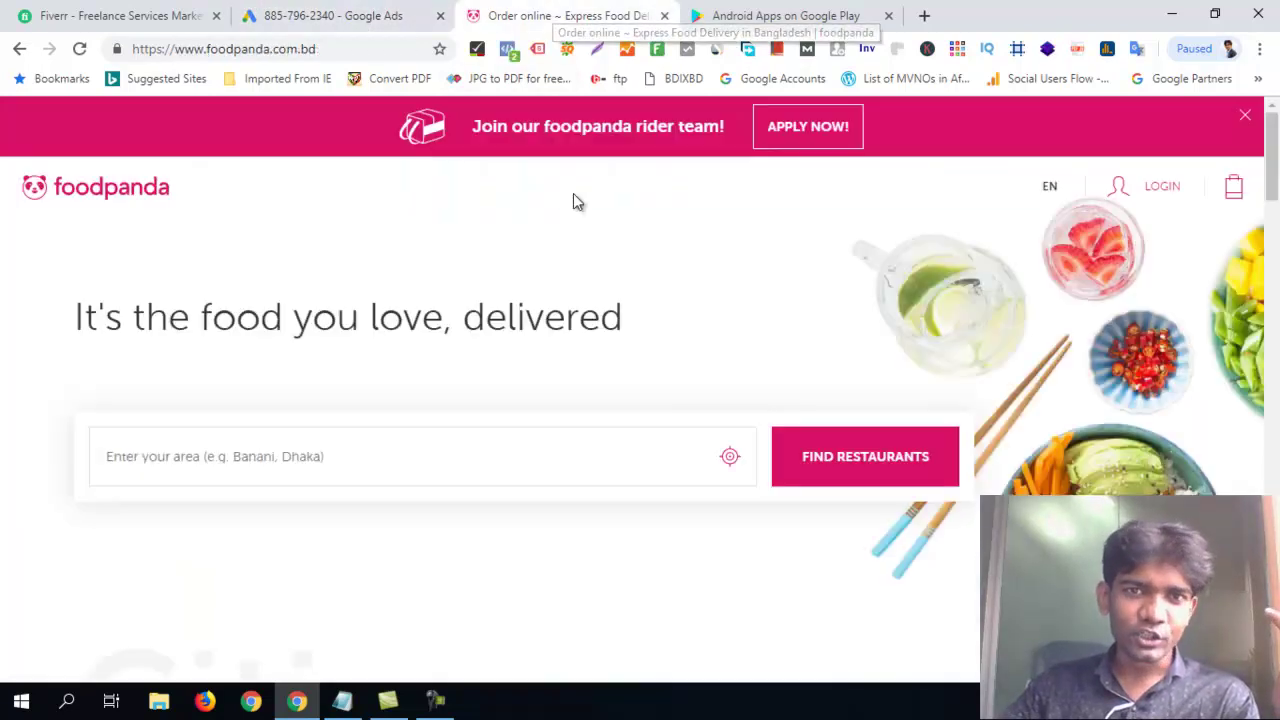
click(766, 14)
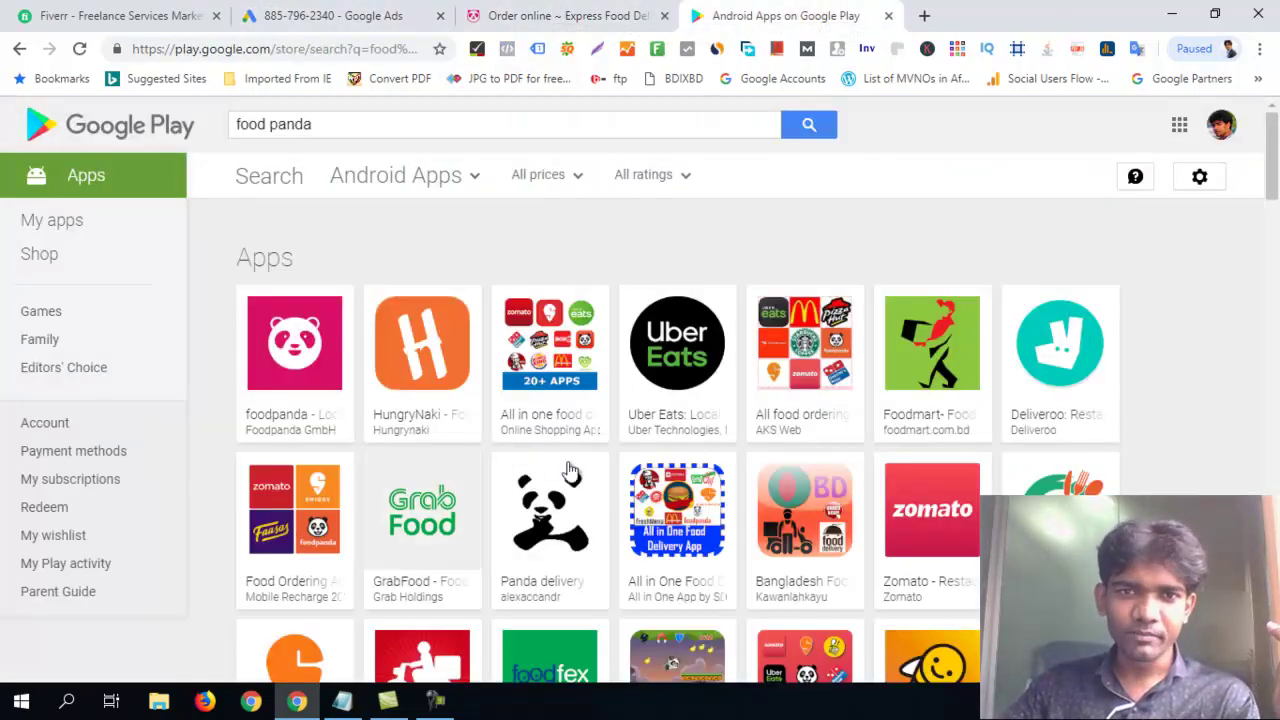
right_click(285, 368)
click(360, 481)
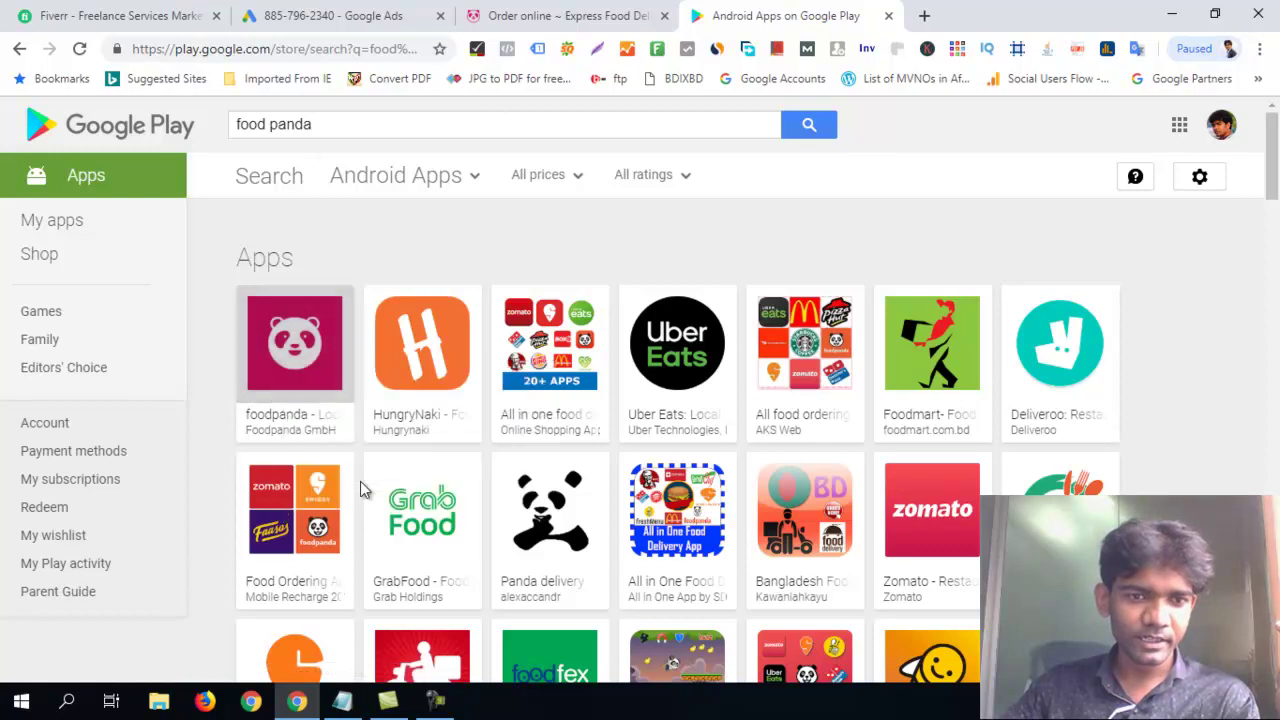
click(345, 15)
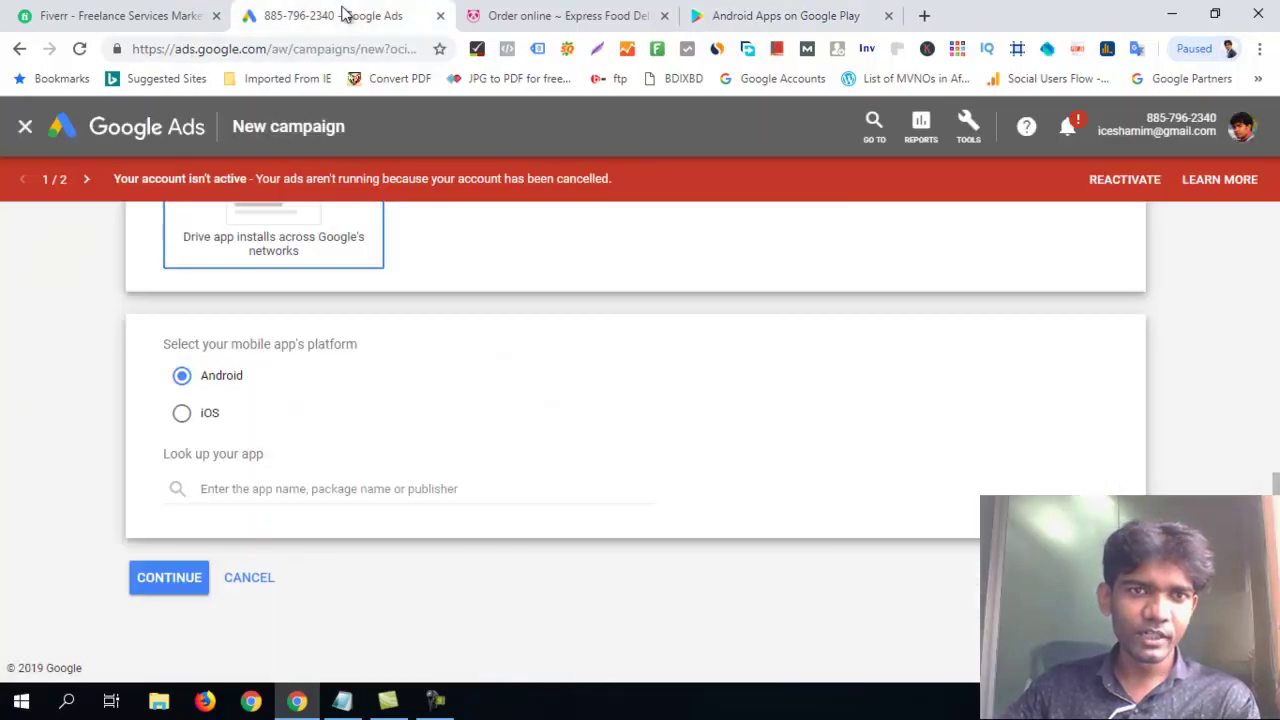
click(274, 490)
key(ctrl+v)
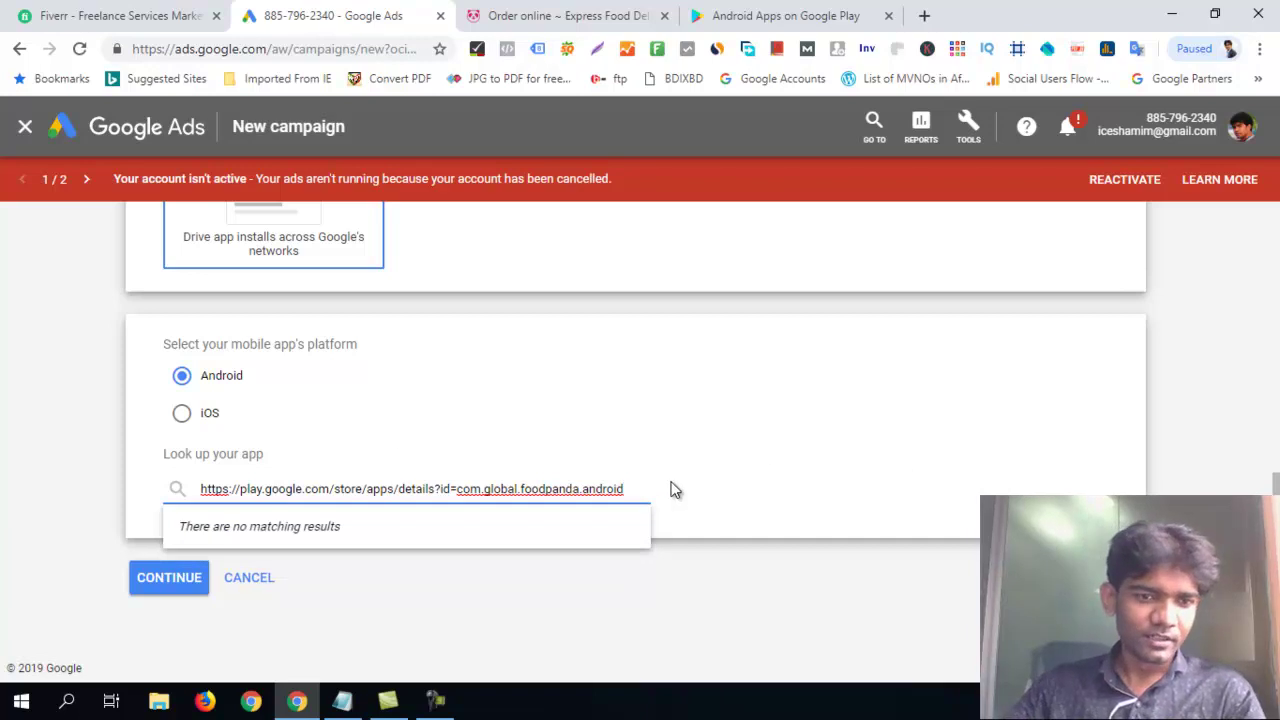
- Look up the app as "food panda", select foodpanda - Local Food Delivery by Foodpanda GmbH, and close the extra store page
drag(628, 489, 102, 490)
text(food panda)
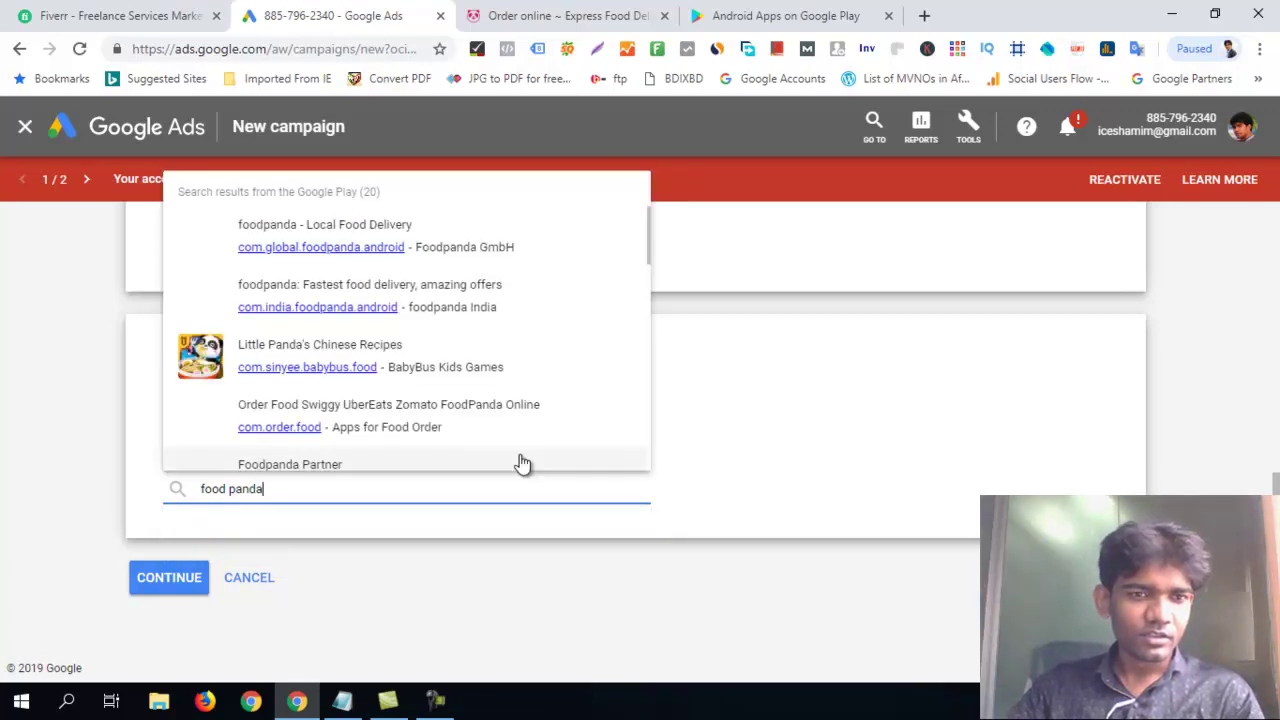
click(345, 252)
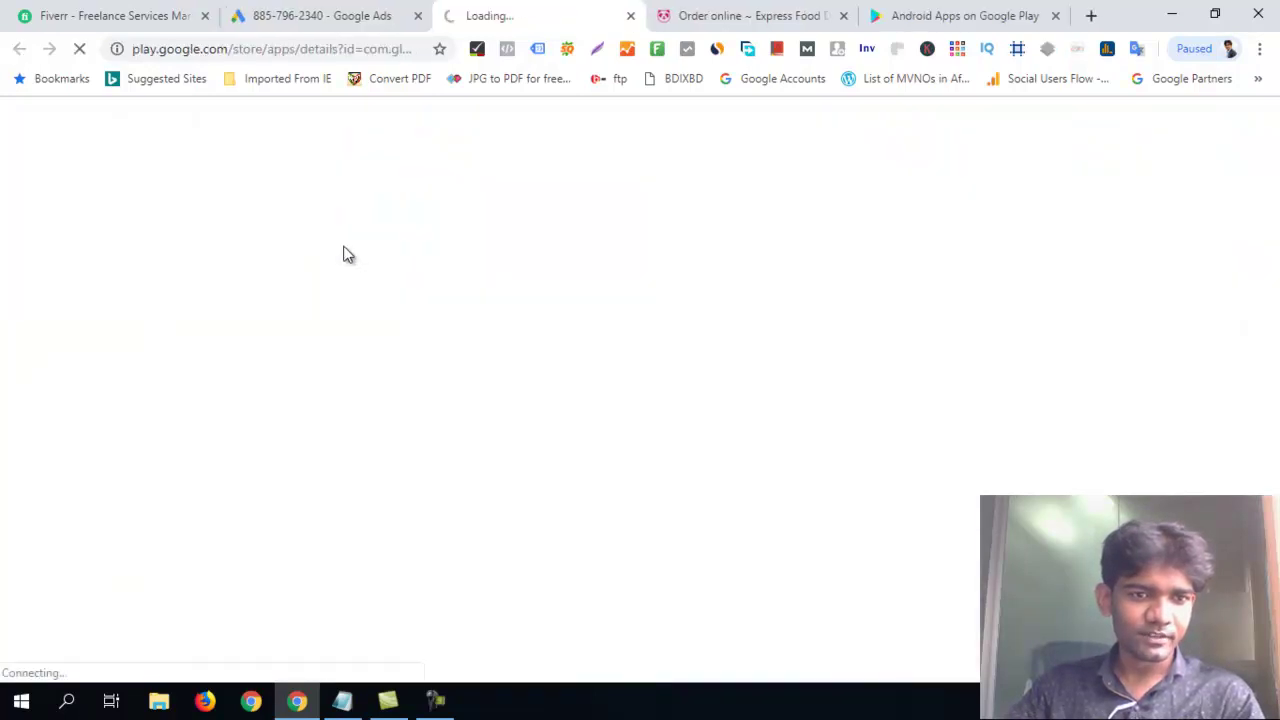
click(338, 14)
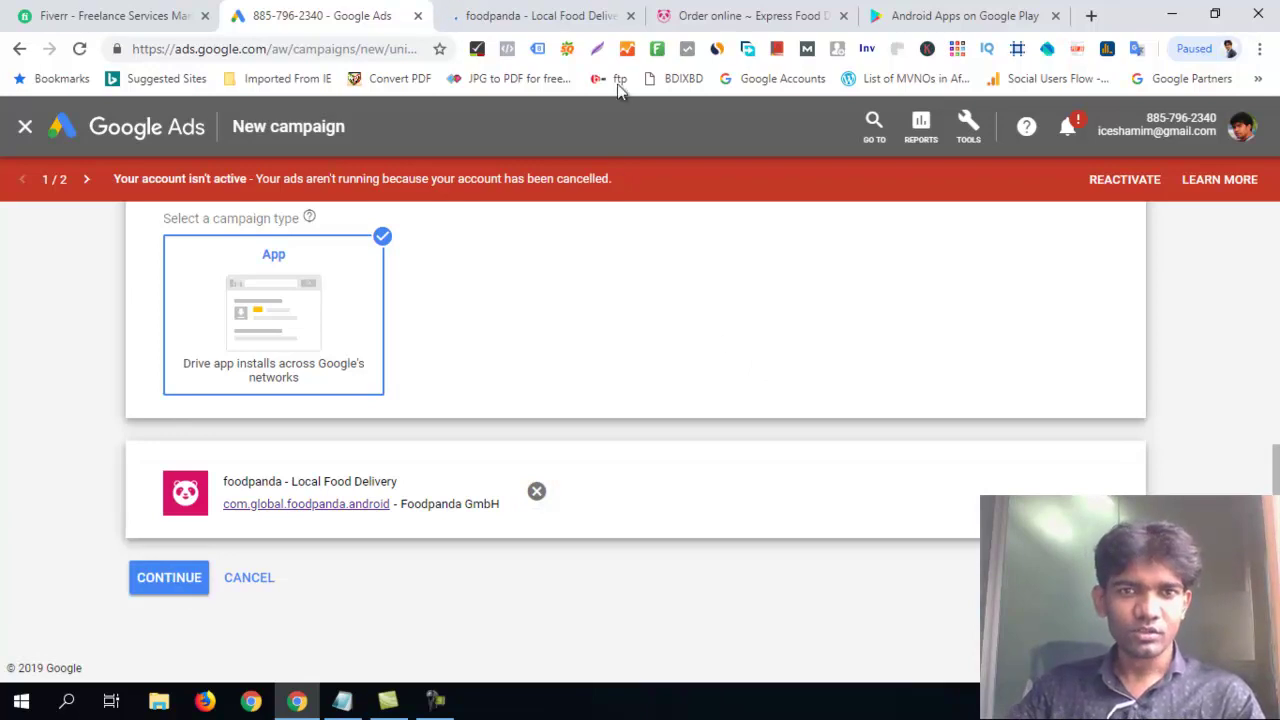
click(632, 16)
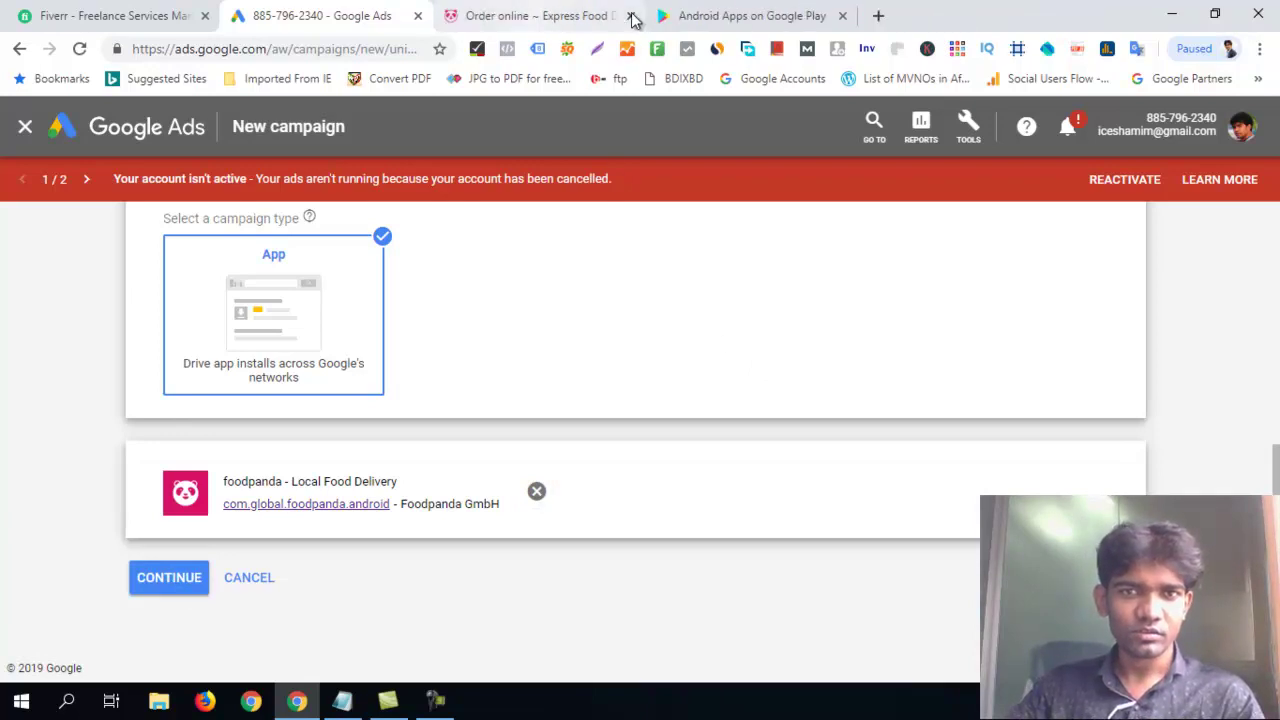
- Continue to the campaign settings and name the campaign Install-FoodPanda
click(183, 586)
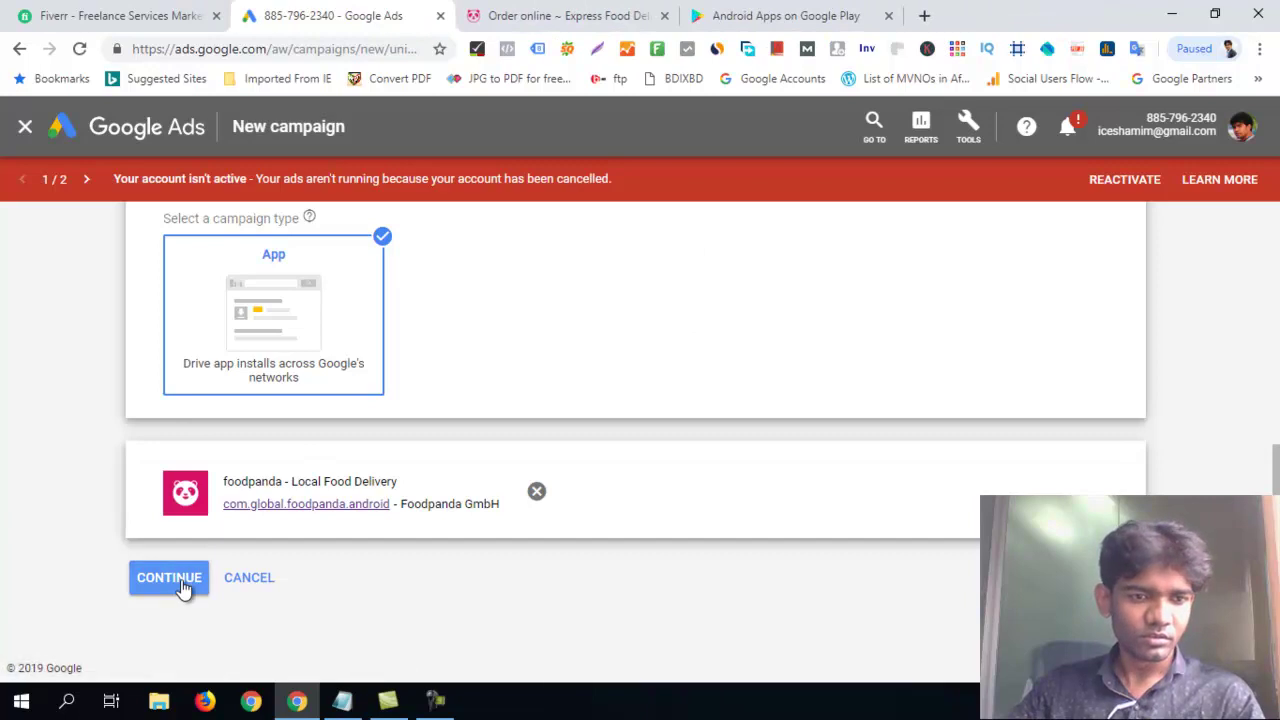
scroll(651, 394, up, 1)
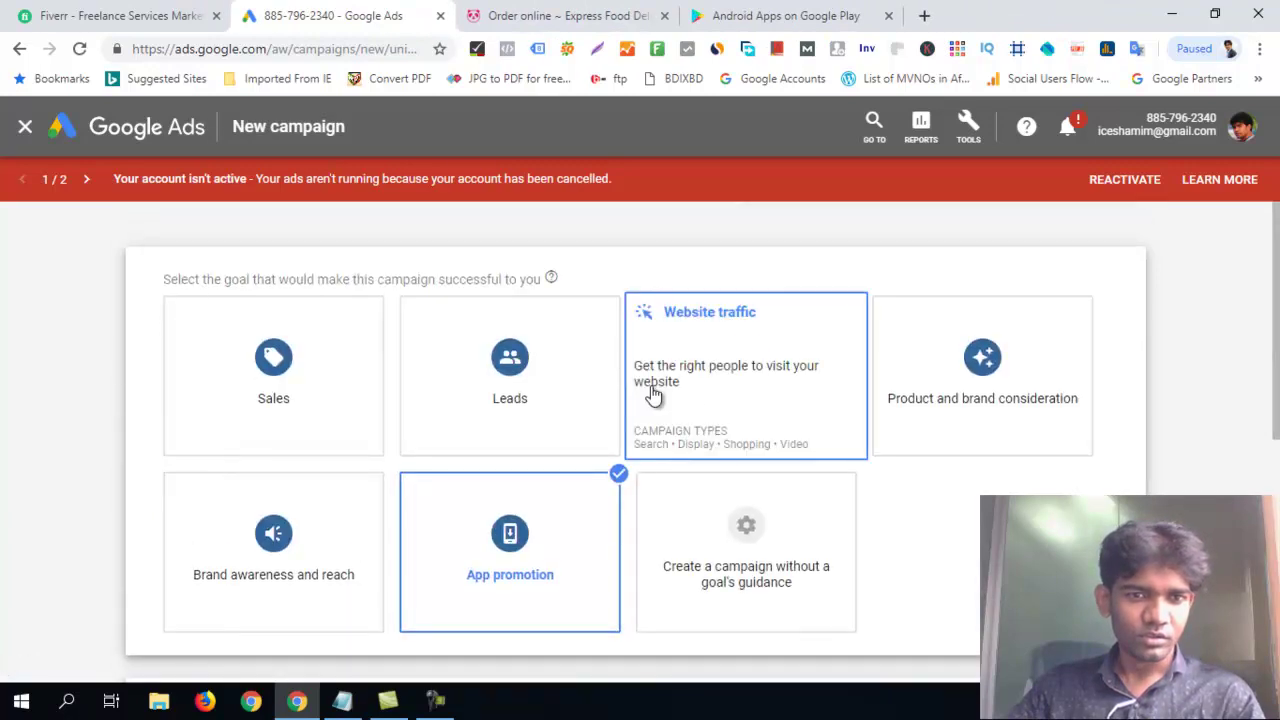
scroll(529, 491, down, 5)
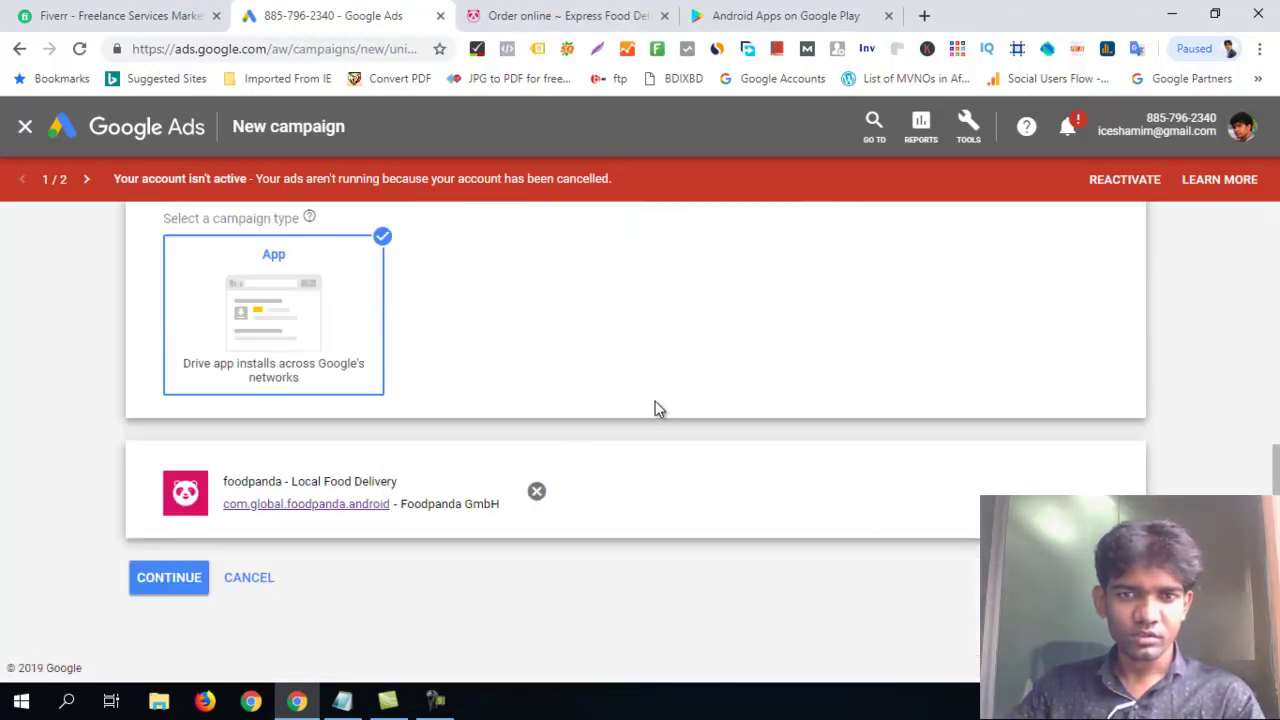
click(171, 579)
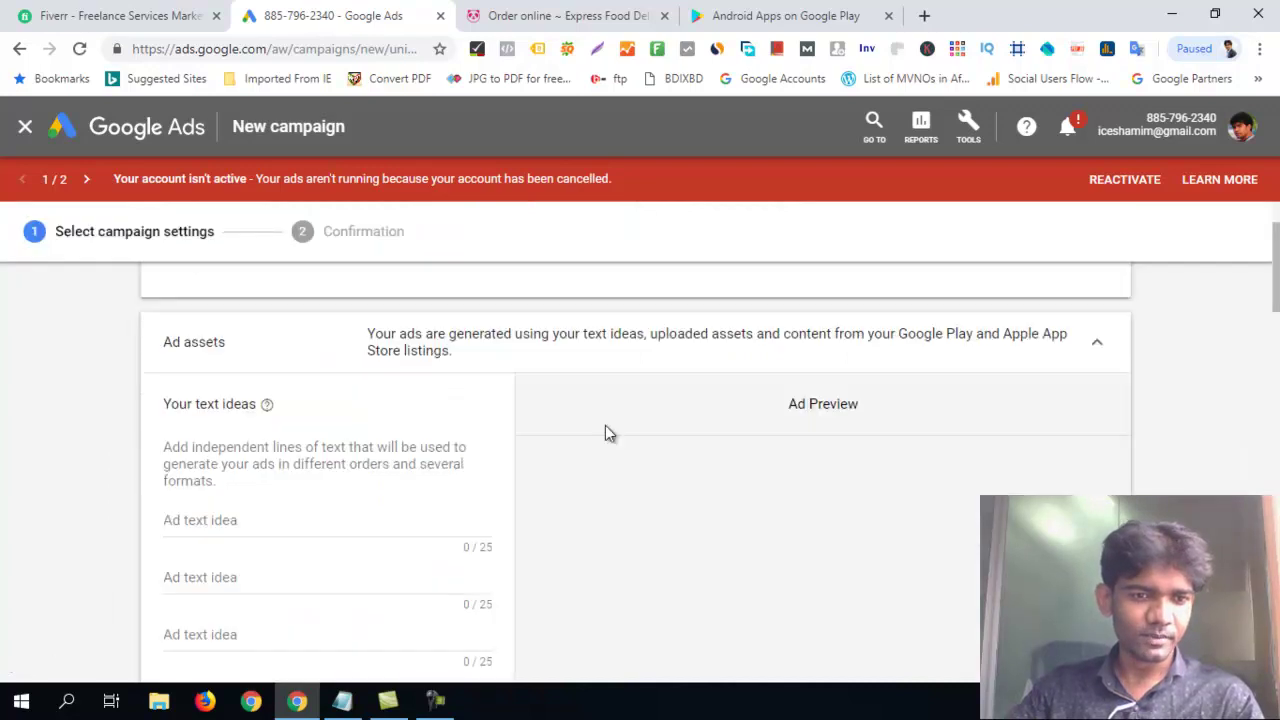
scroll(657, 456, up, 1)
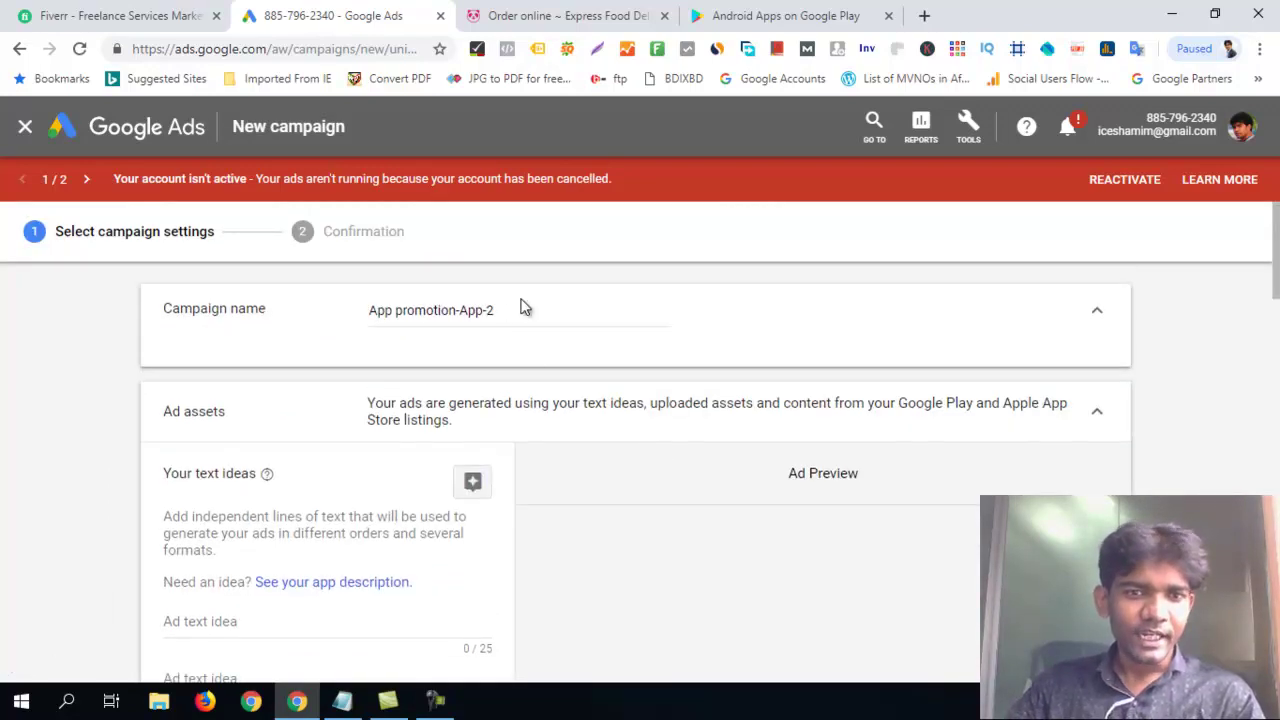
drag(518, 311, 295, 317)
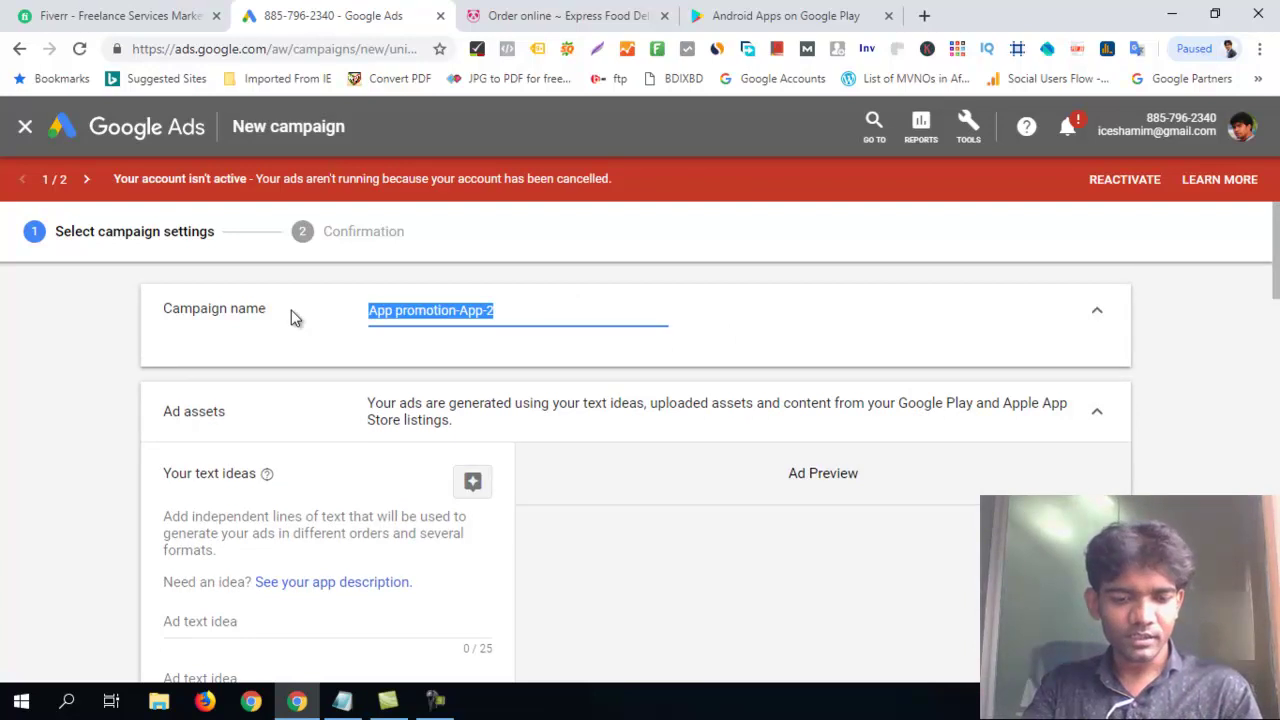
text(Install-FoodPanda)
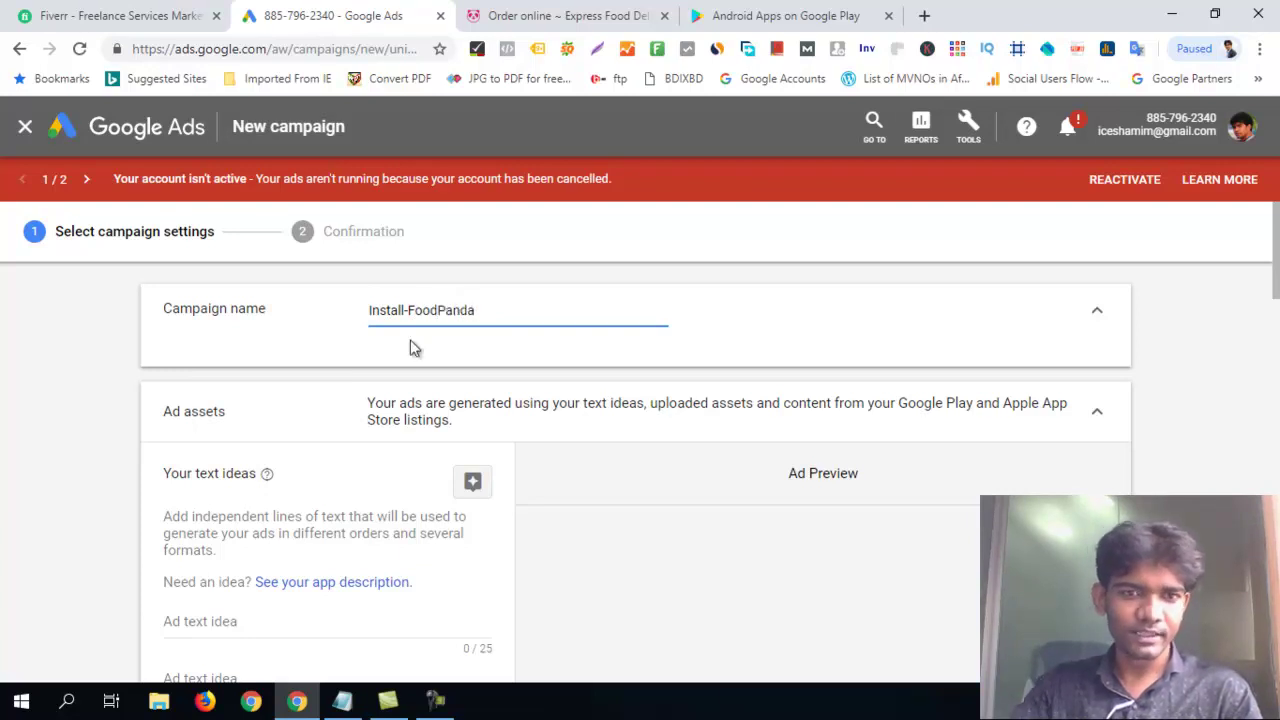
drag(409, 312, 729, 314)
- Examine the ad assets section: the four ad text idea fields, the ad preview, and the optional video, image and HTML5 assets
scroll(729, 314, down, 3)
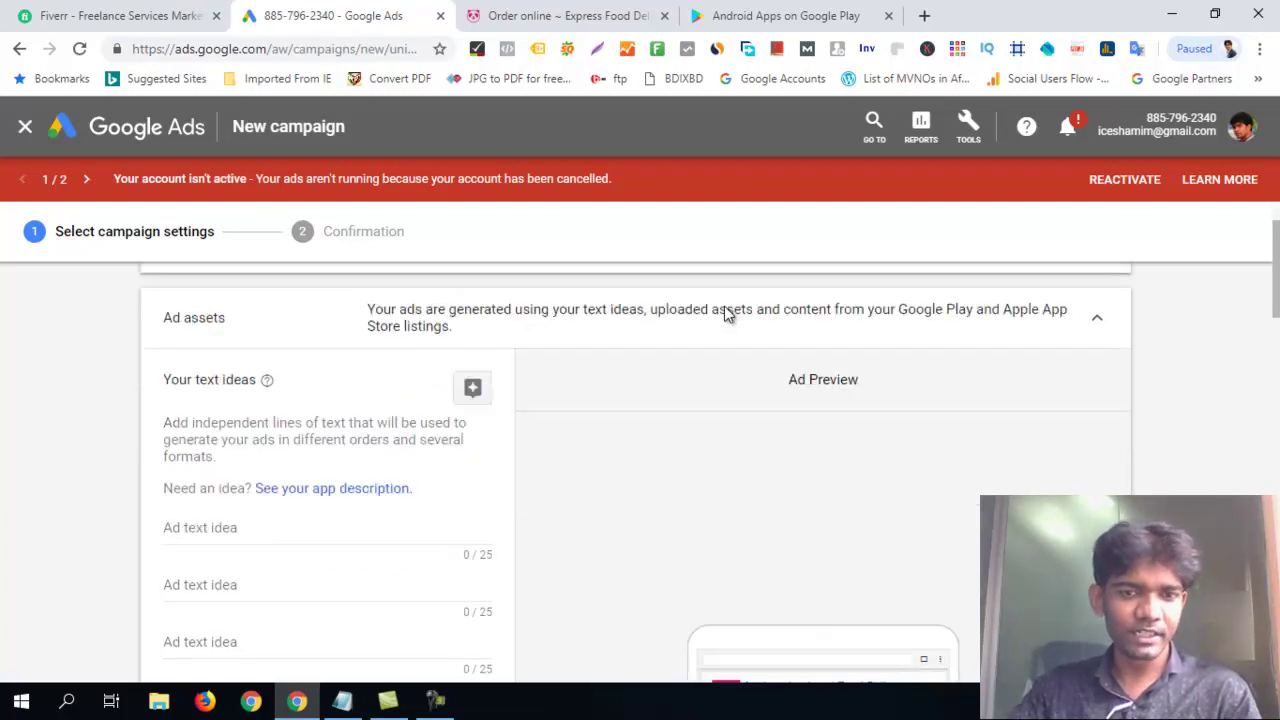
scroll(680, 400, up, 2)
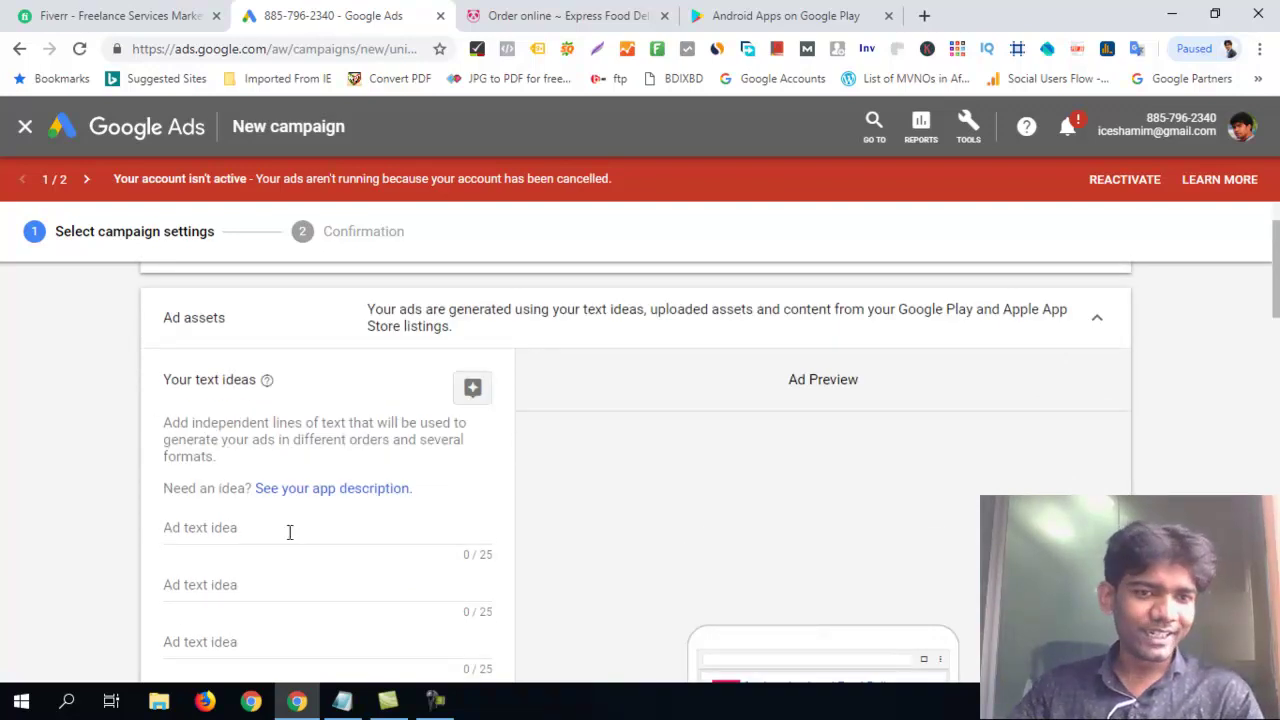
scroll(300, 500, down, 2)
click(255, 344)
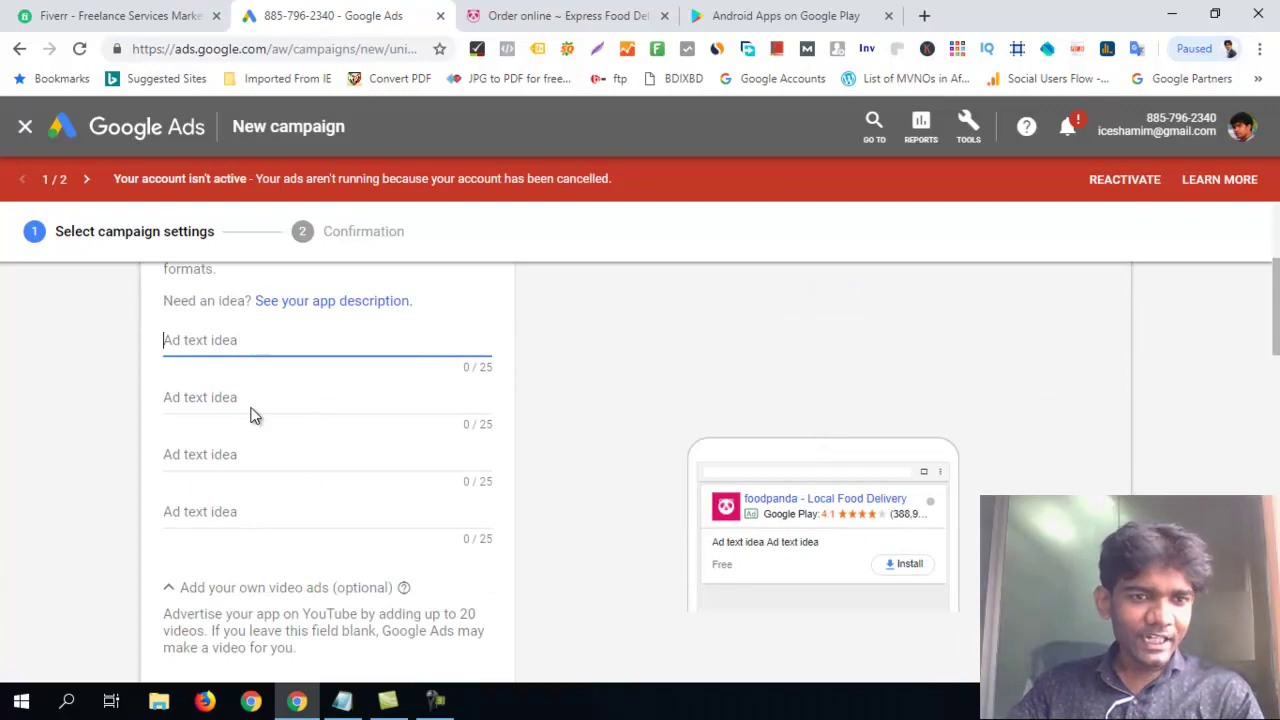
click(252, 414)
click(243, 452)
click(249, 511)
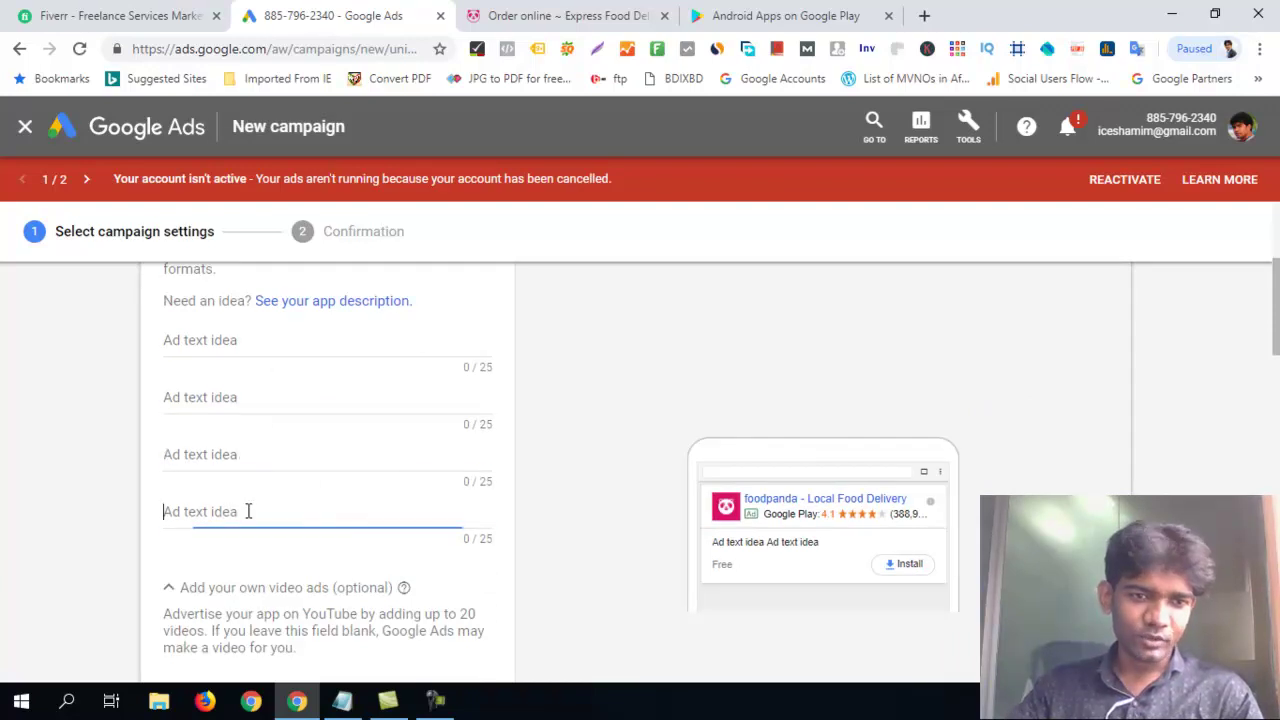
scroll(826, 462, down, 1)
scroll(826, 462, down, 1)
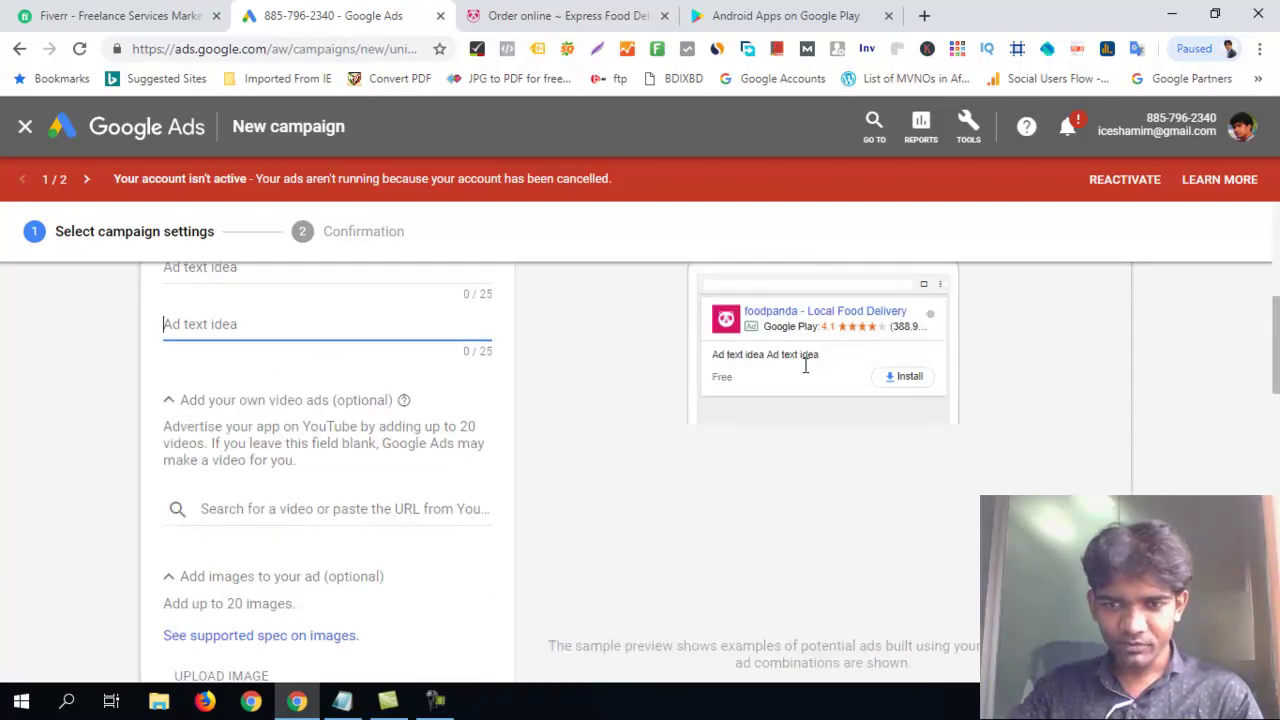
scroll(798, 443, up, 3)
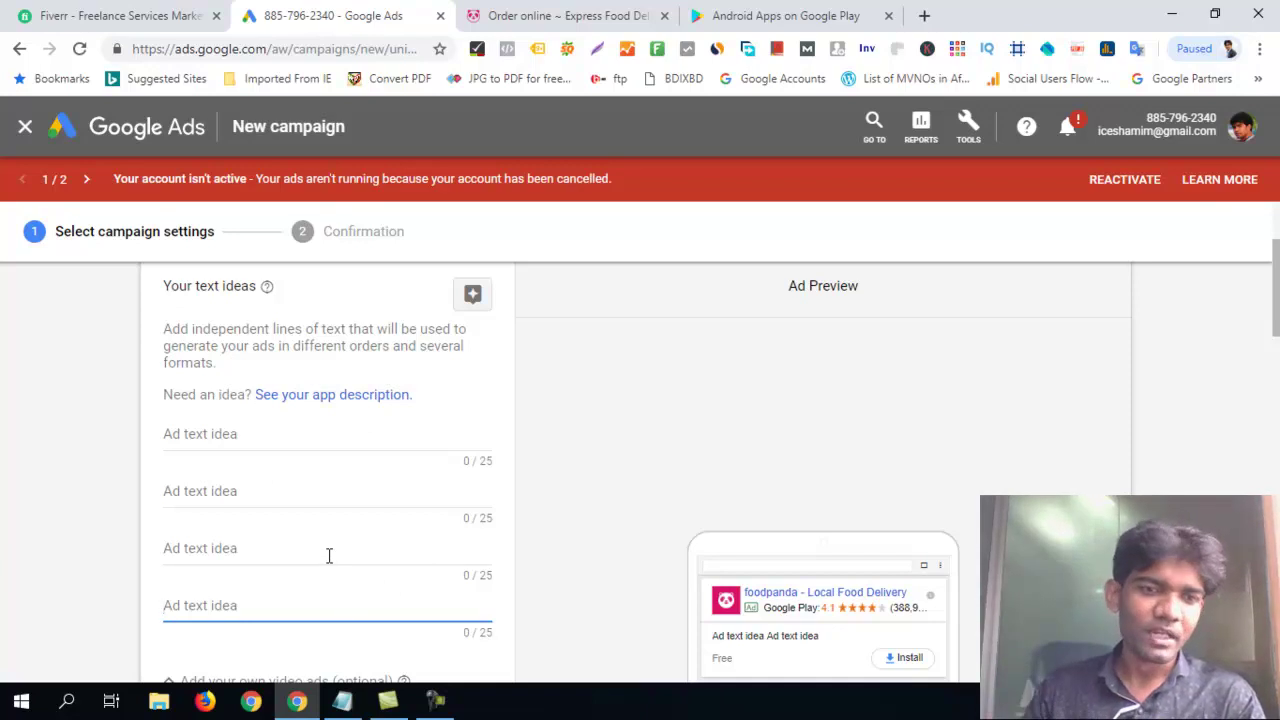
click(248, 433)
click(249, 484)
click(240, 574)
click(246, 605)
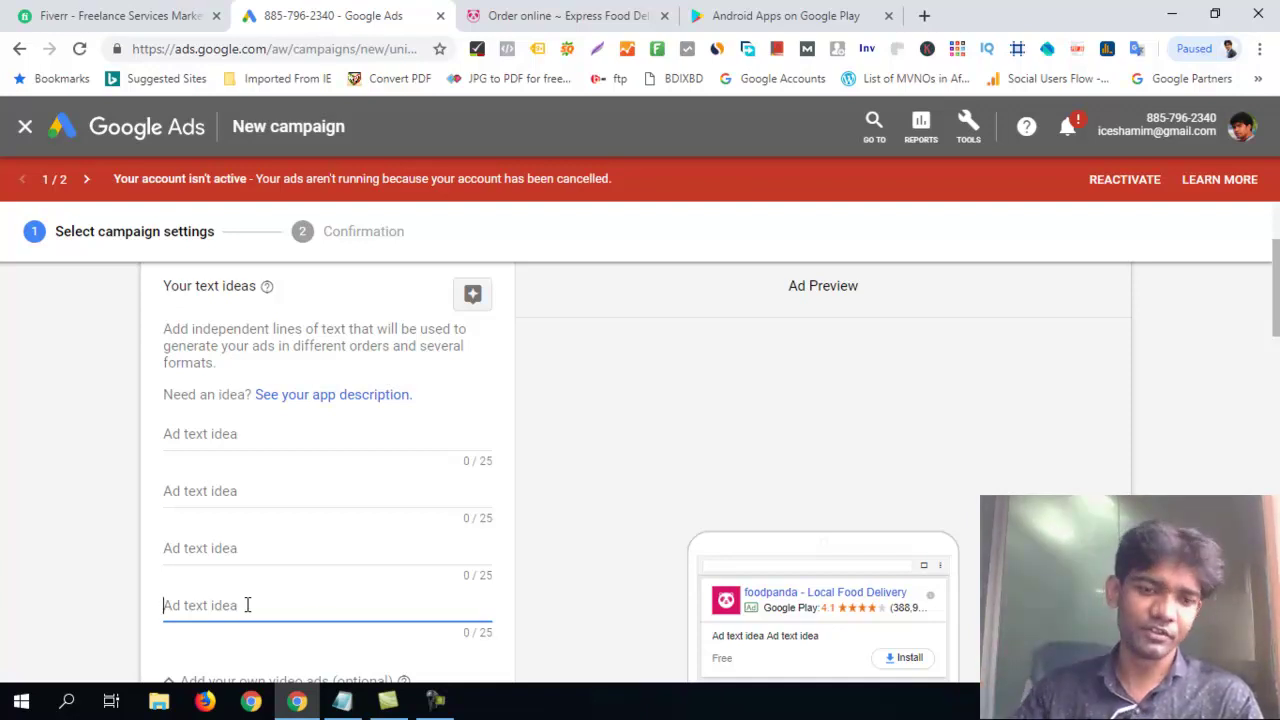
scroll(415, 547, down, 1)
scroll(415, 547, down, 4)
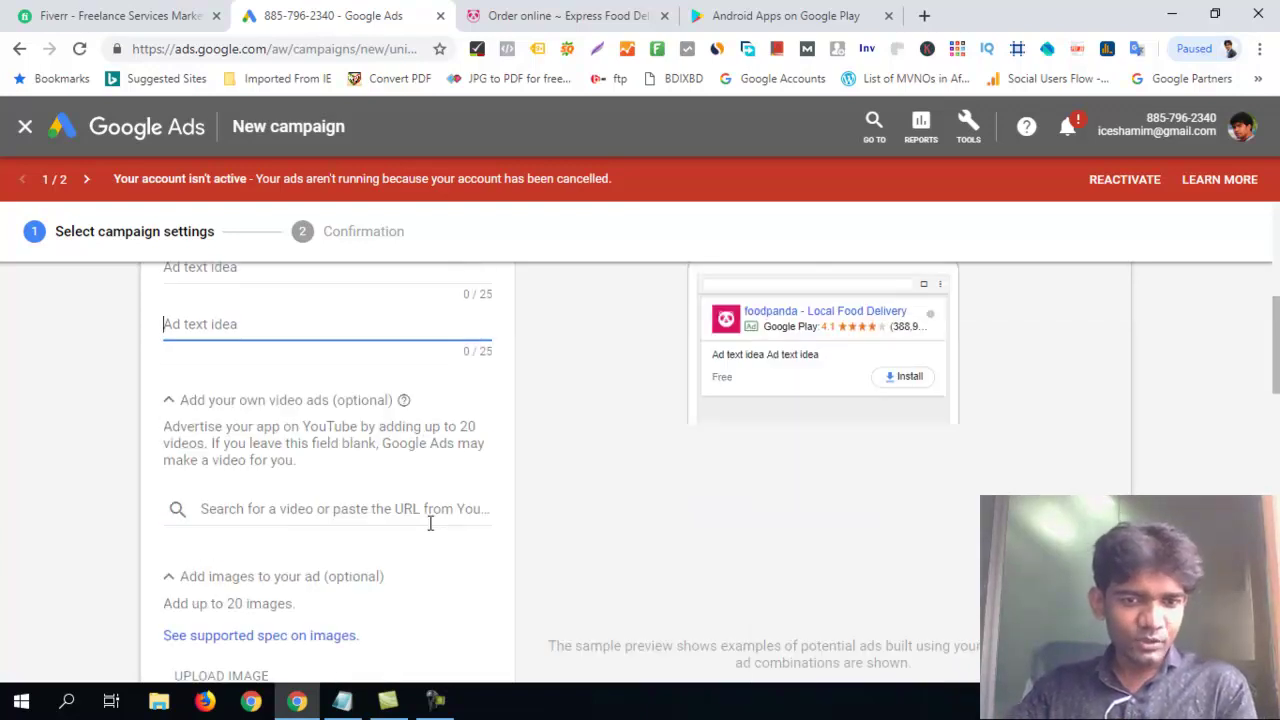
- Copy the line "FoodPanda - enjoy the food you love" from the Notepad notes into the first ad text idea
click(342, 700)
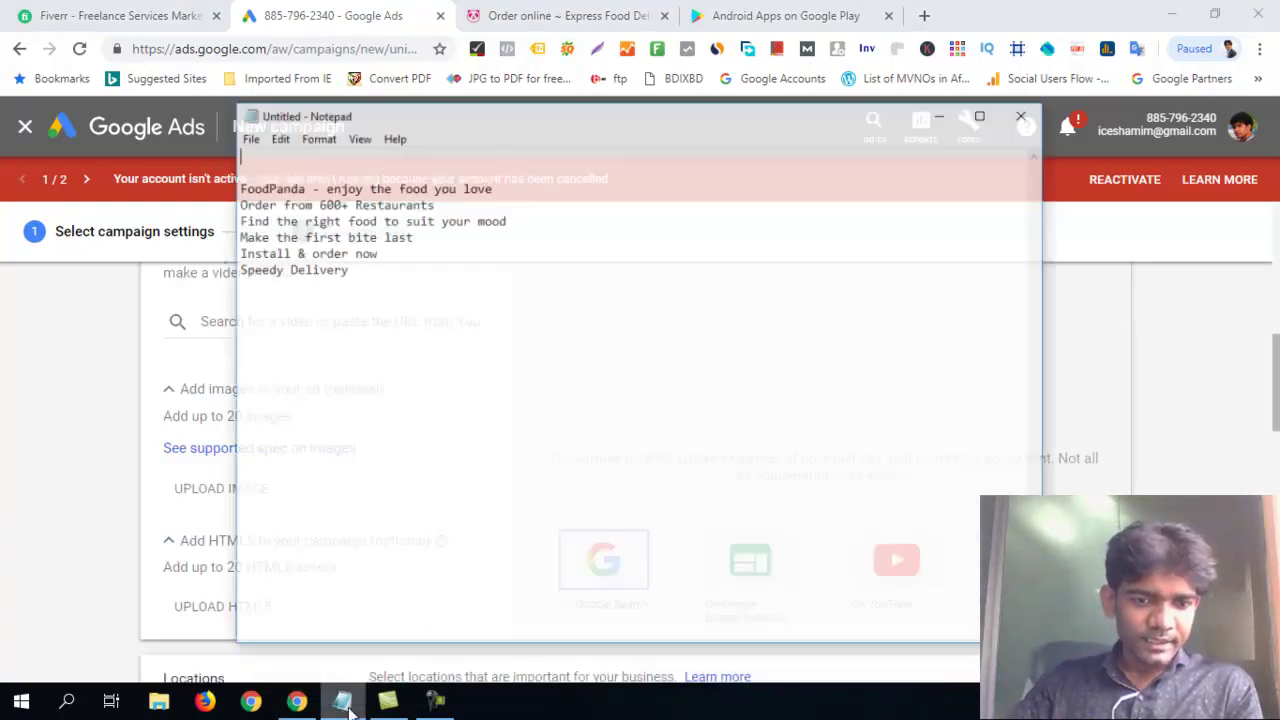
drag(506, 162, 232, 161)
key(ctrl+c)
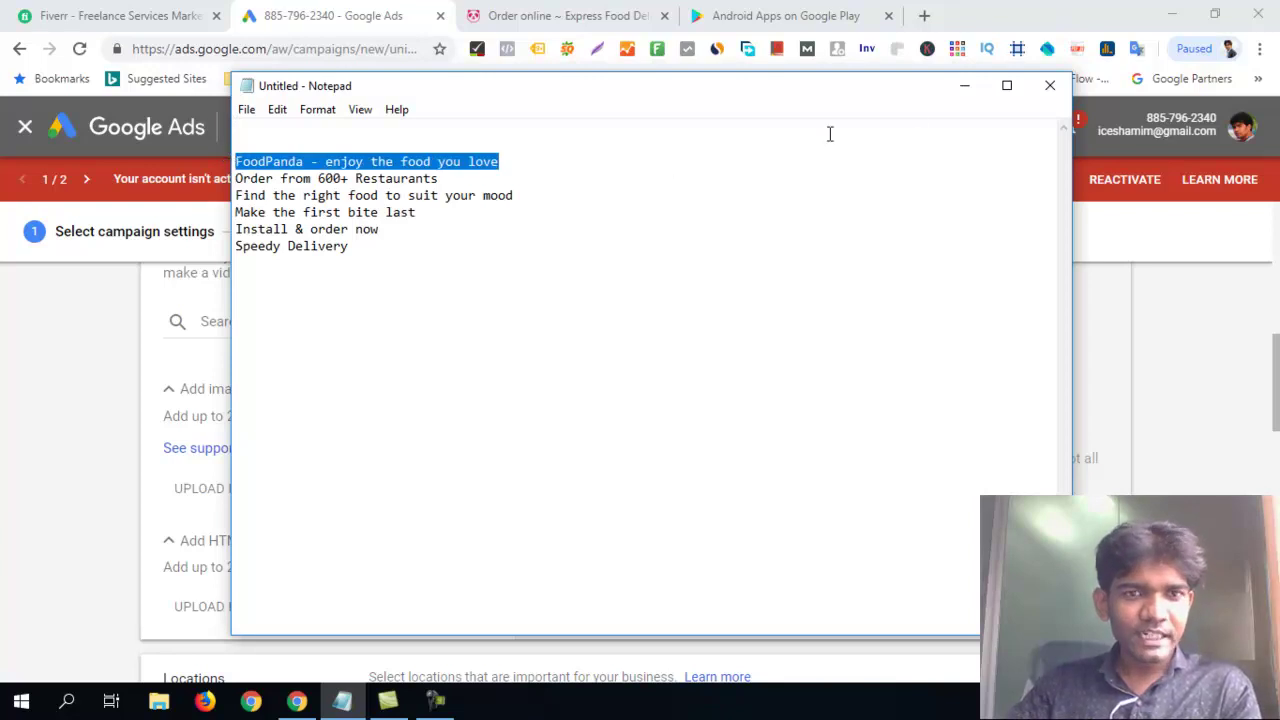
click(964, 85)
scroll(274, 428, up, 4)
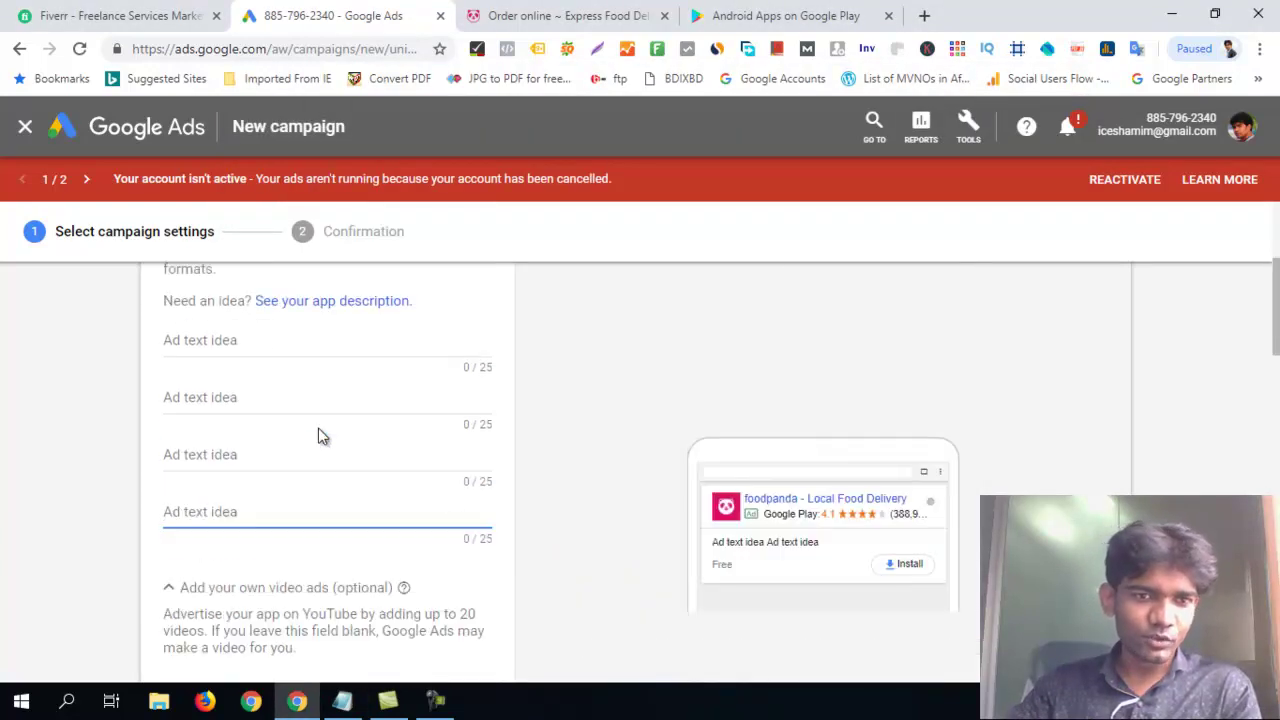
scroll(319, 430, up, 1)
click(248, 439)
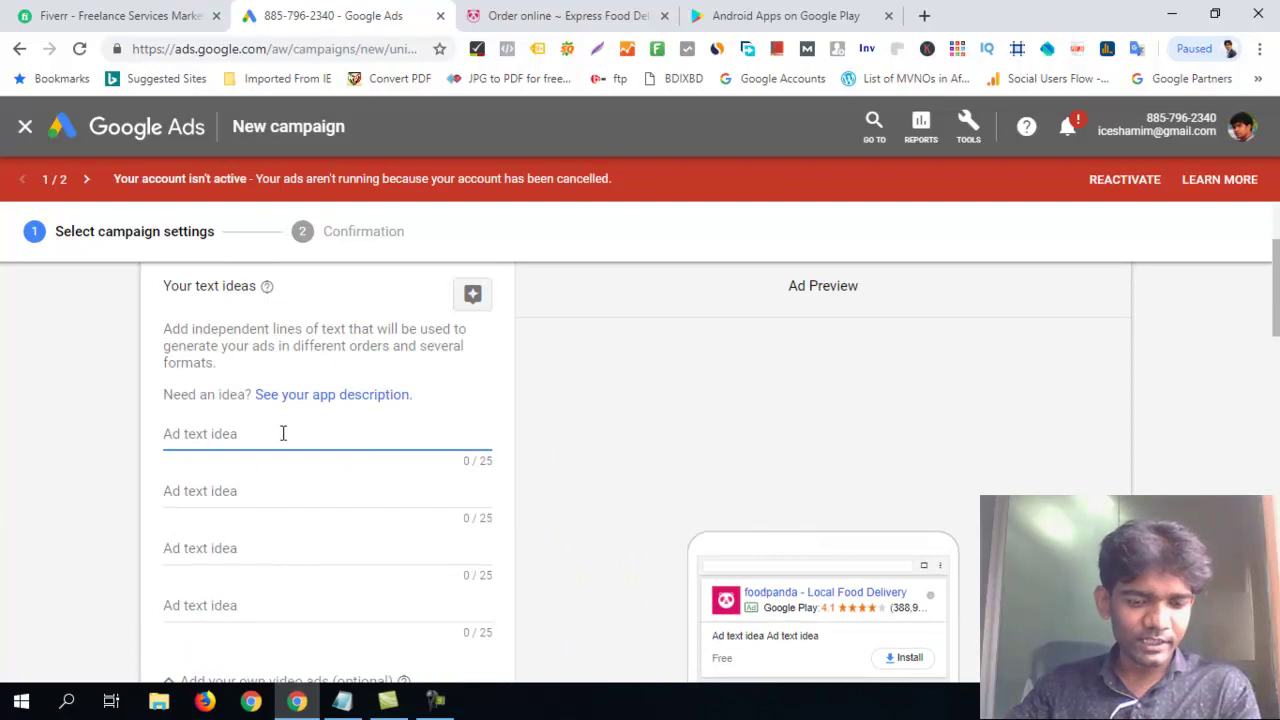
key(ctrl+v)
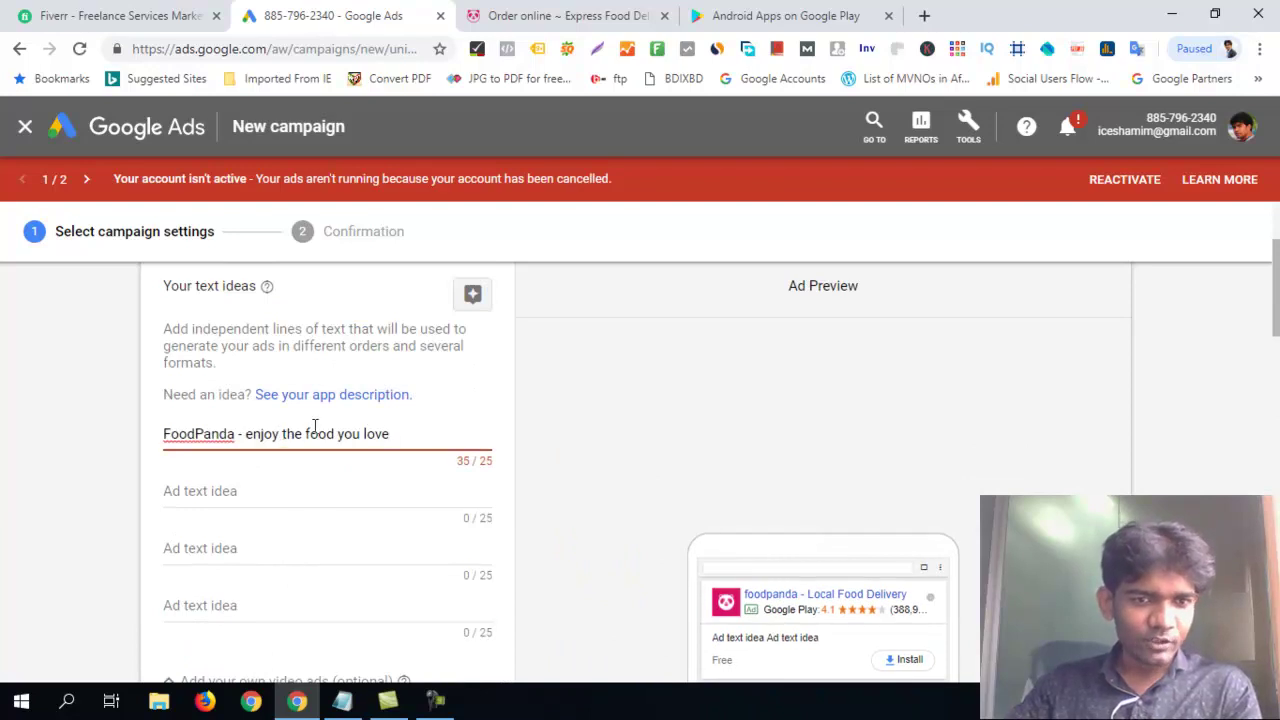
- Shorten the first ad text idea to "FoodPanda-enjoy food you love"
key(BackSpace)
key(BackSpace)
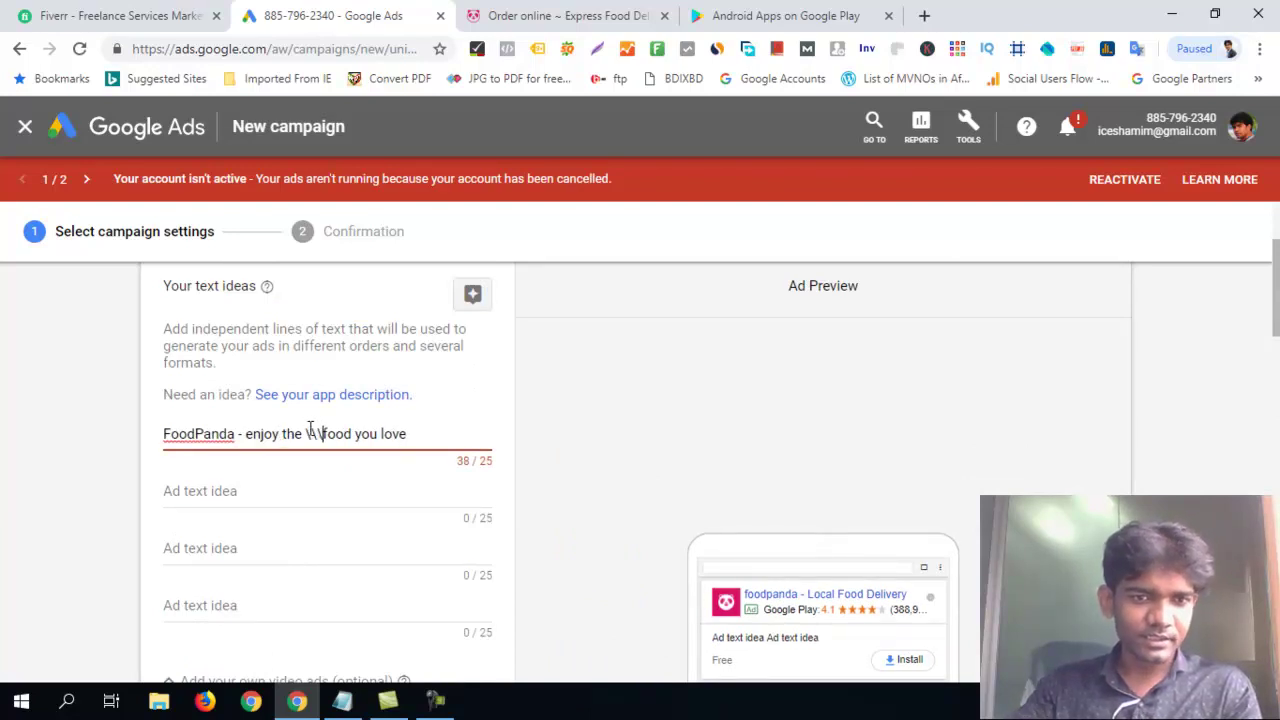
key(BackSpace)
key(BackSpace)
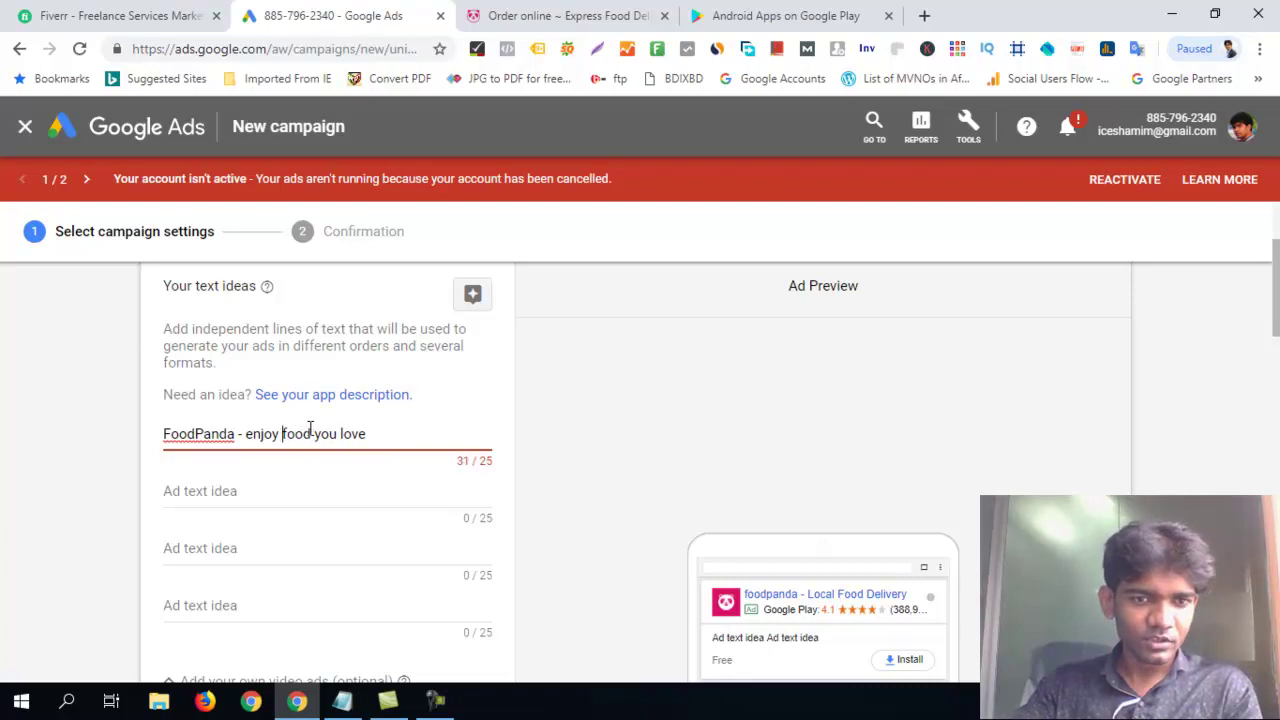
double_click(238, 433)
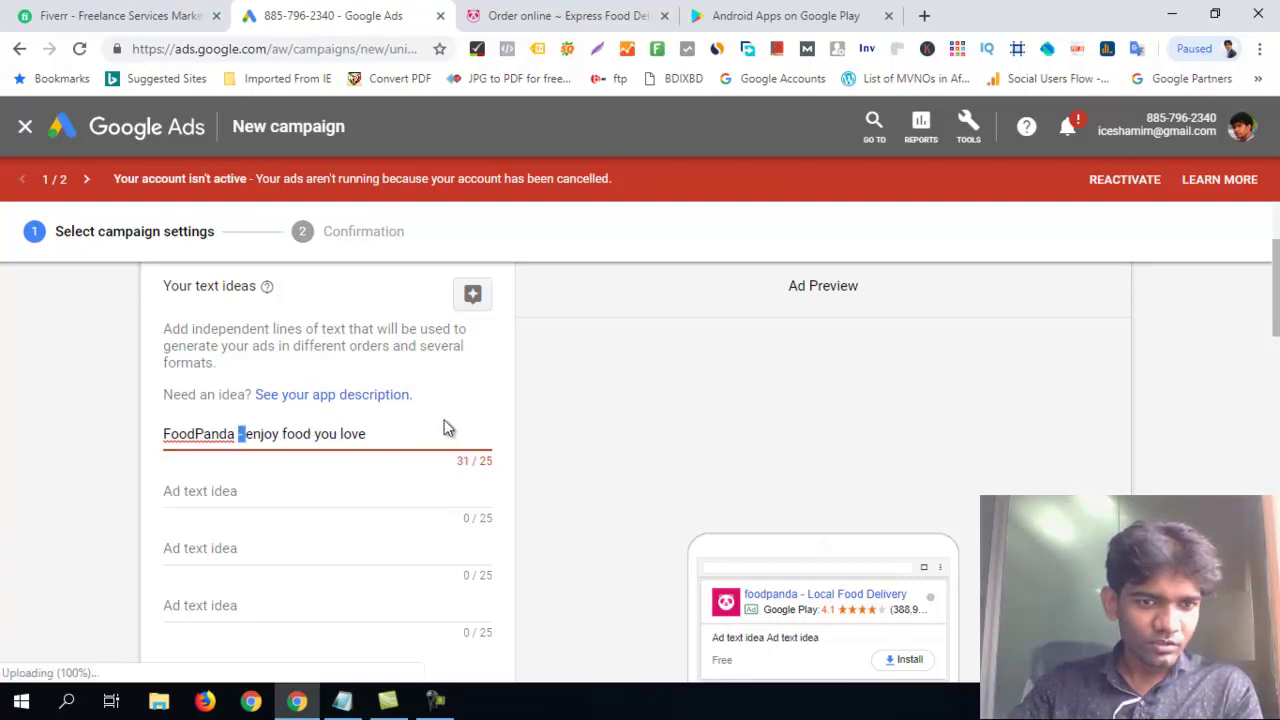
text(-)
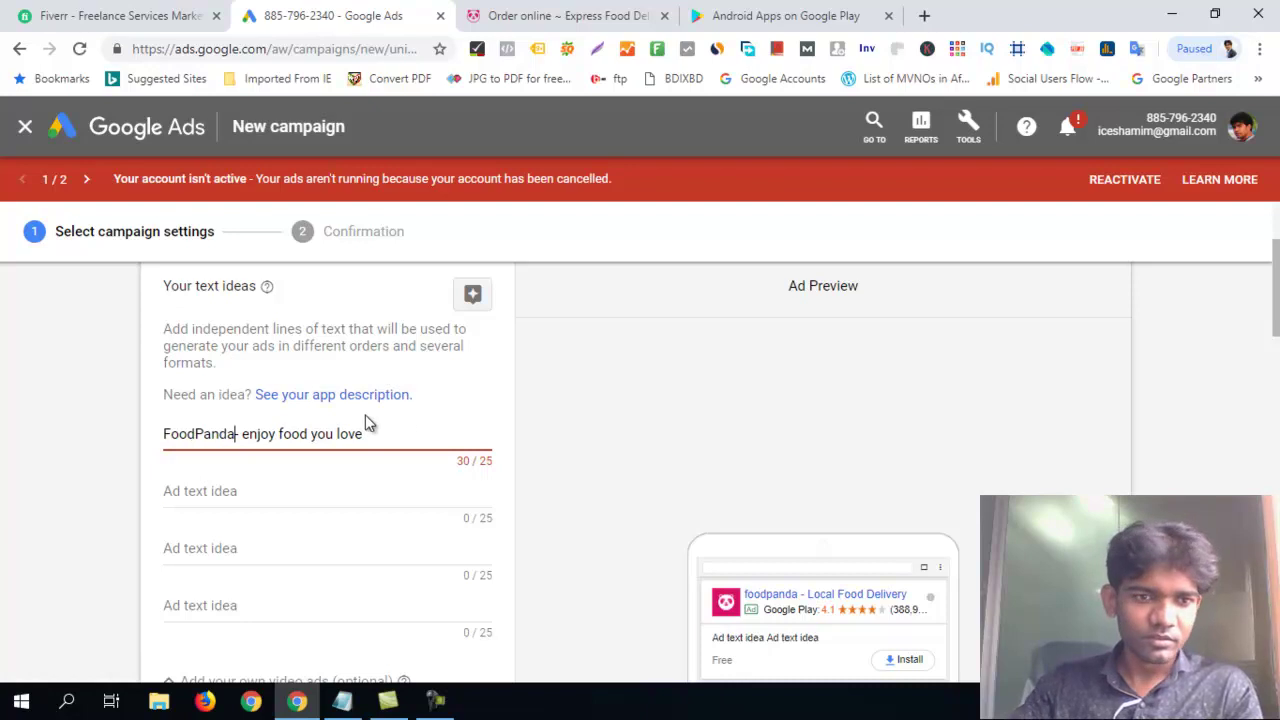
key(BackSpace)
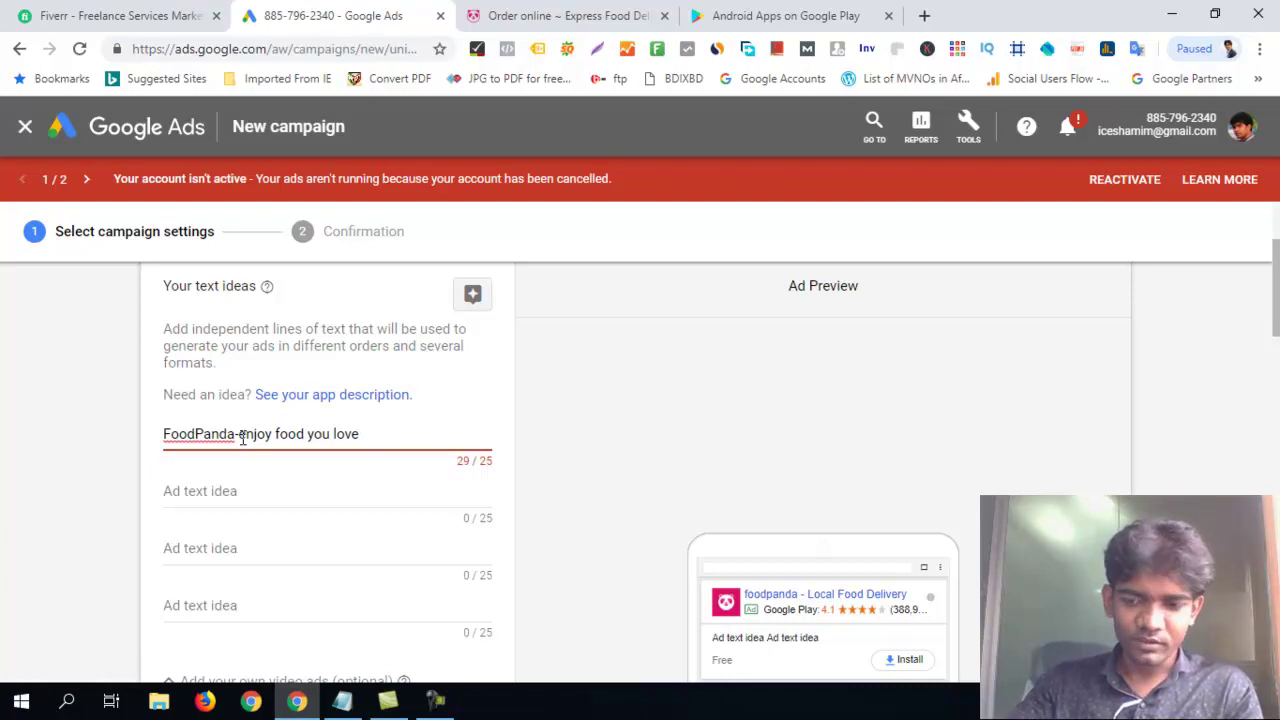
- Copy the line "Order from 600+ Restaurants" from the Notepad notes into the second ad text idea
click(342, 701)
drag(462, 178, 233, 181)
key(ctrl+c)
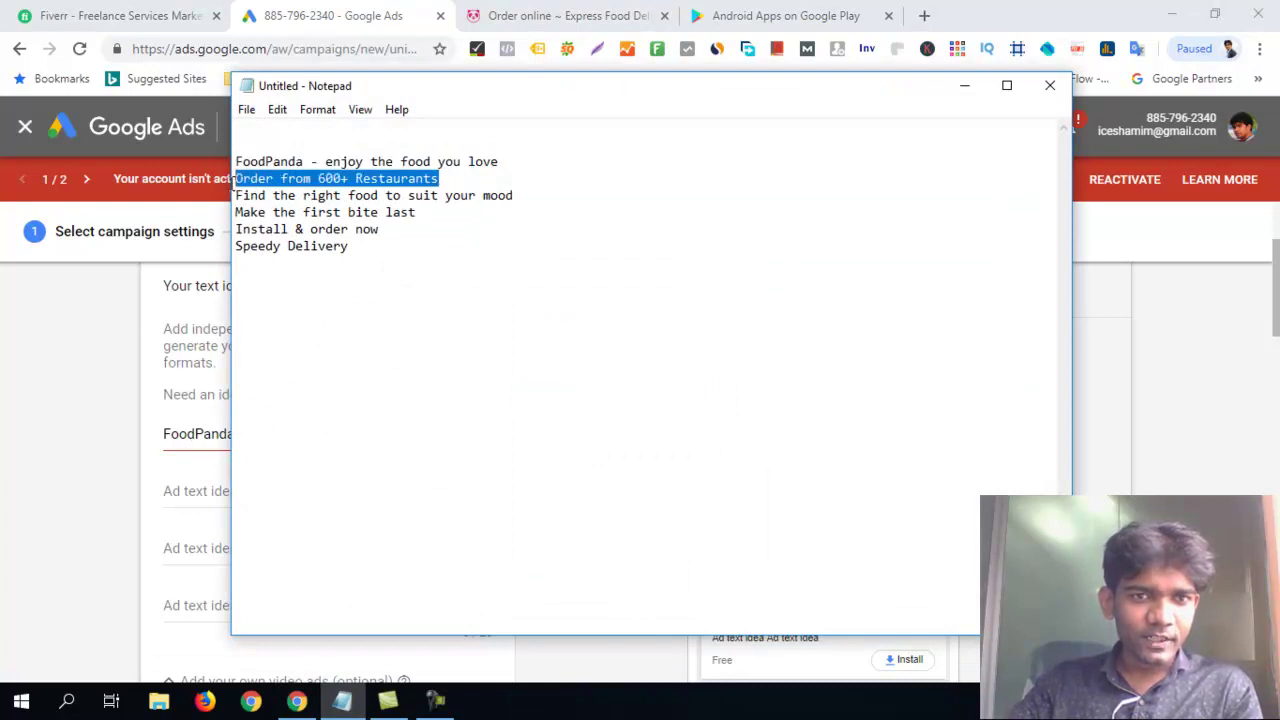
click(964, 86)
click(293, 490)
key(ctrl+v)
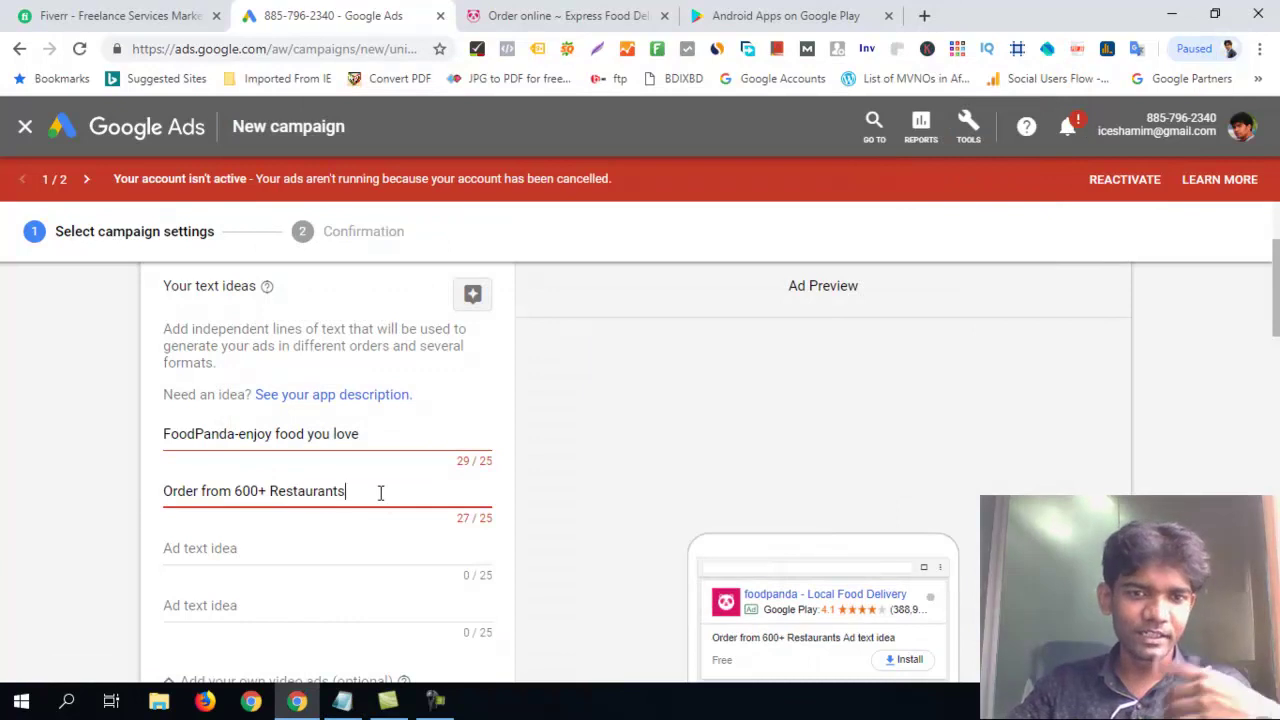
- Shorten the second ad text idea to "Order from 9+ Restaurants" to fit the 25-character limit
click(268, 491)
key(BackSpace)
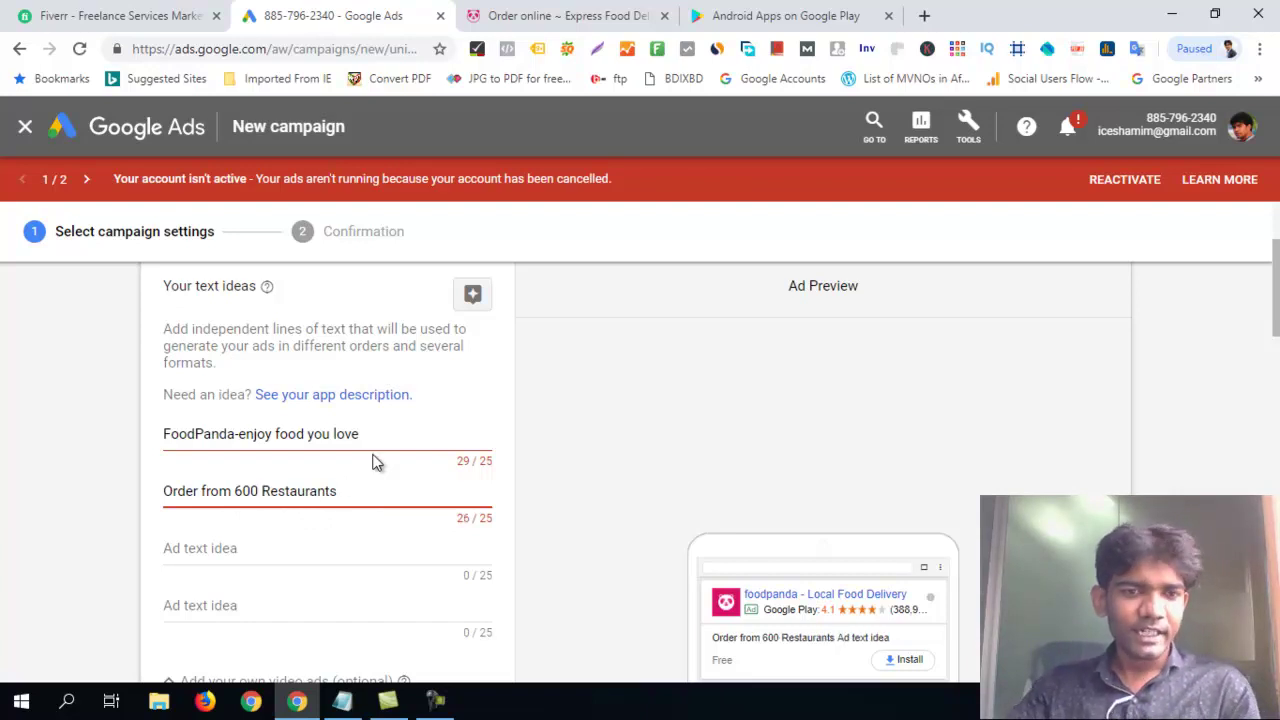
key(BackSpace)
key(BackSpace)
key(BackSpace)
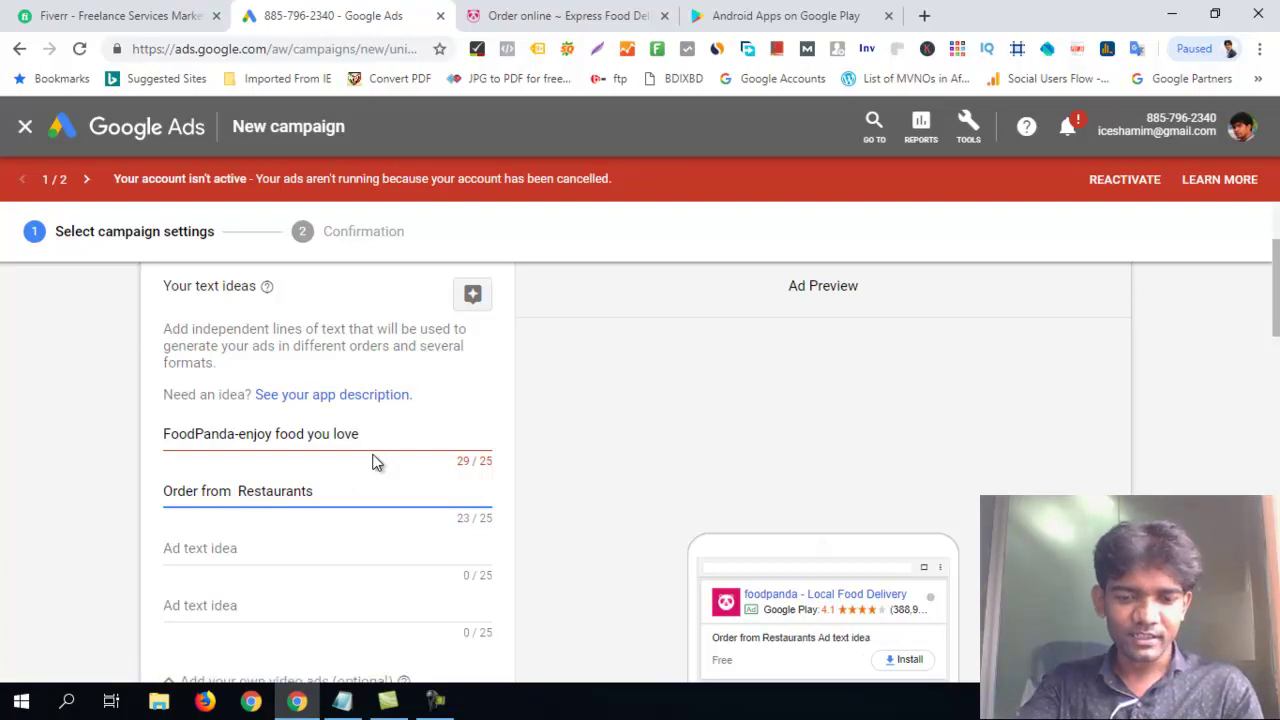
text(99)
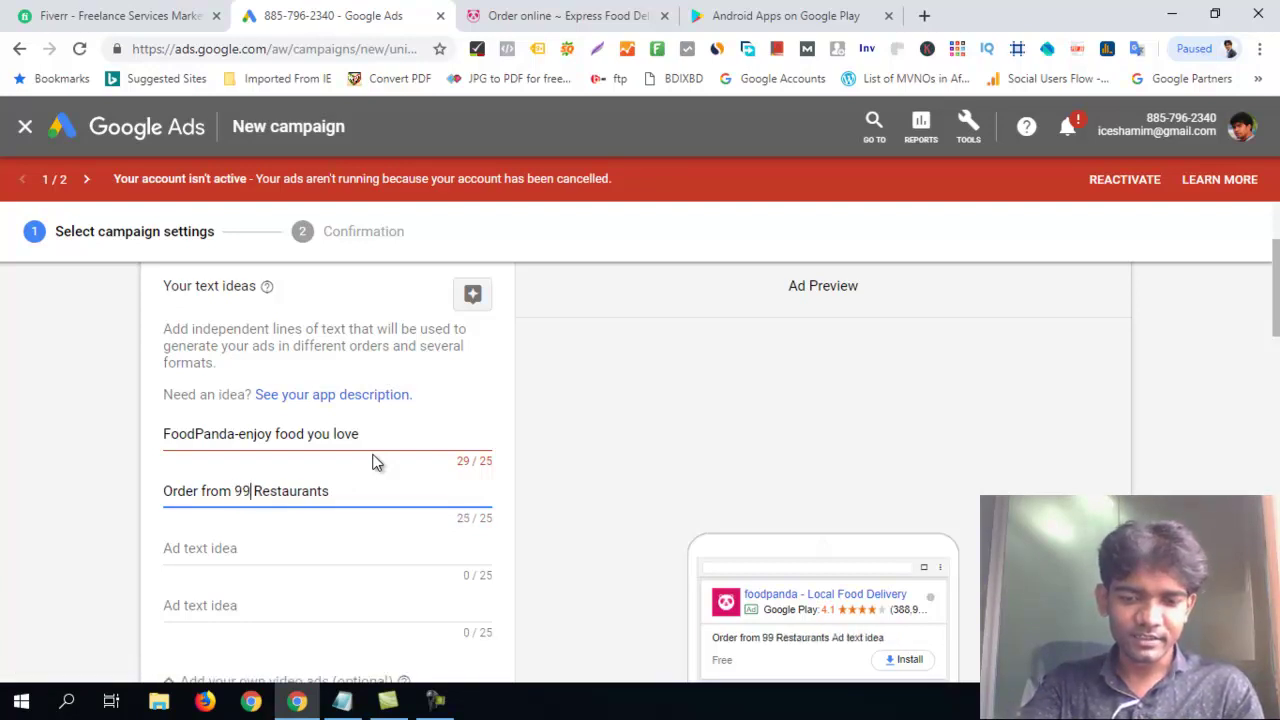
text(+)
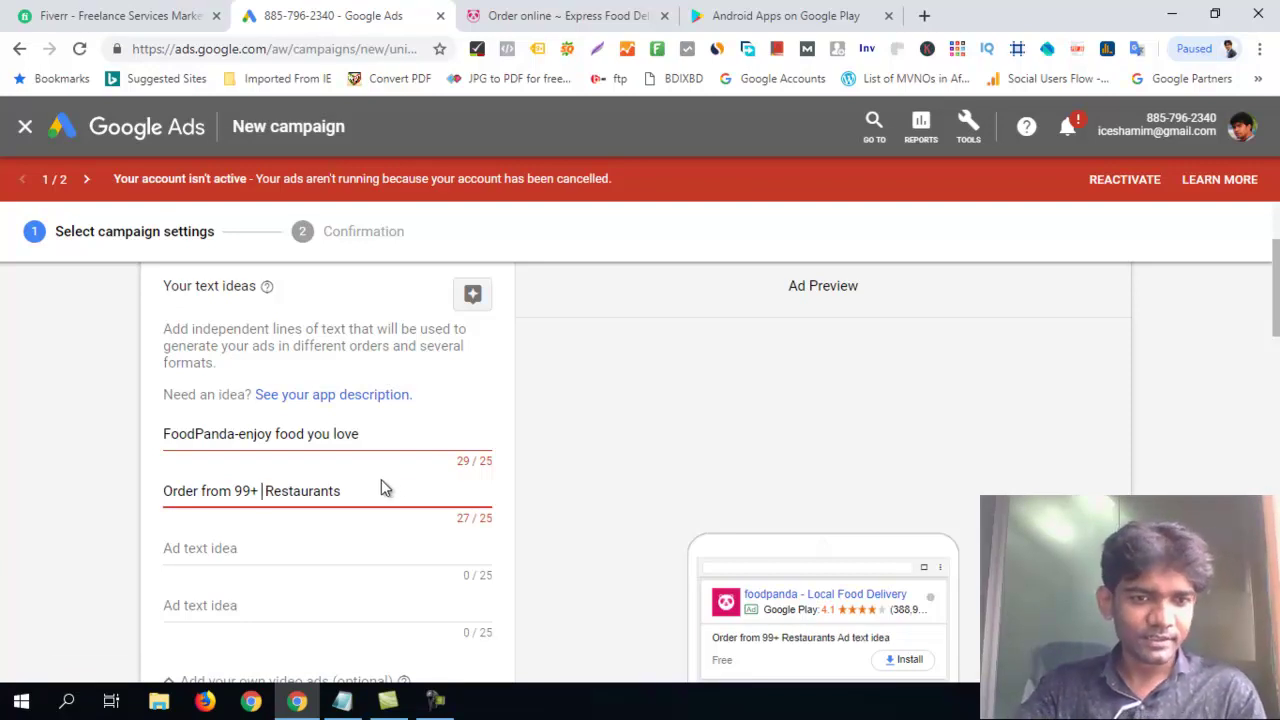
key(BackSpace)
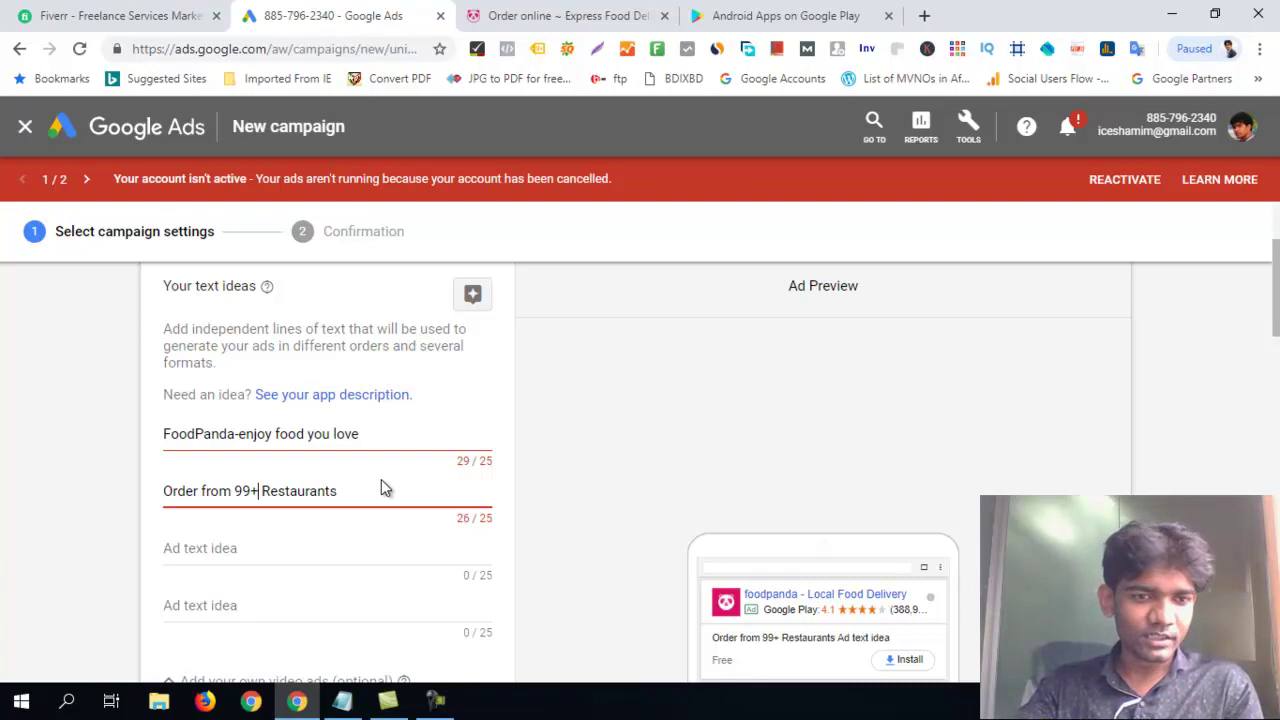
key(BackSpace)
key(BackSpace)
key(BackSpace)
text(9+)
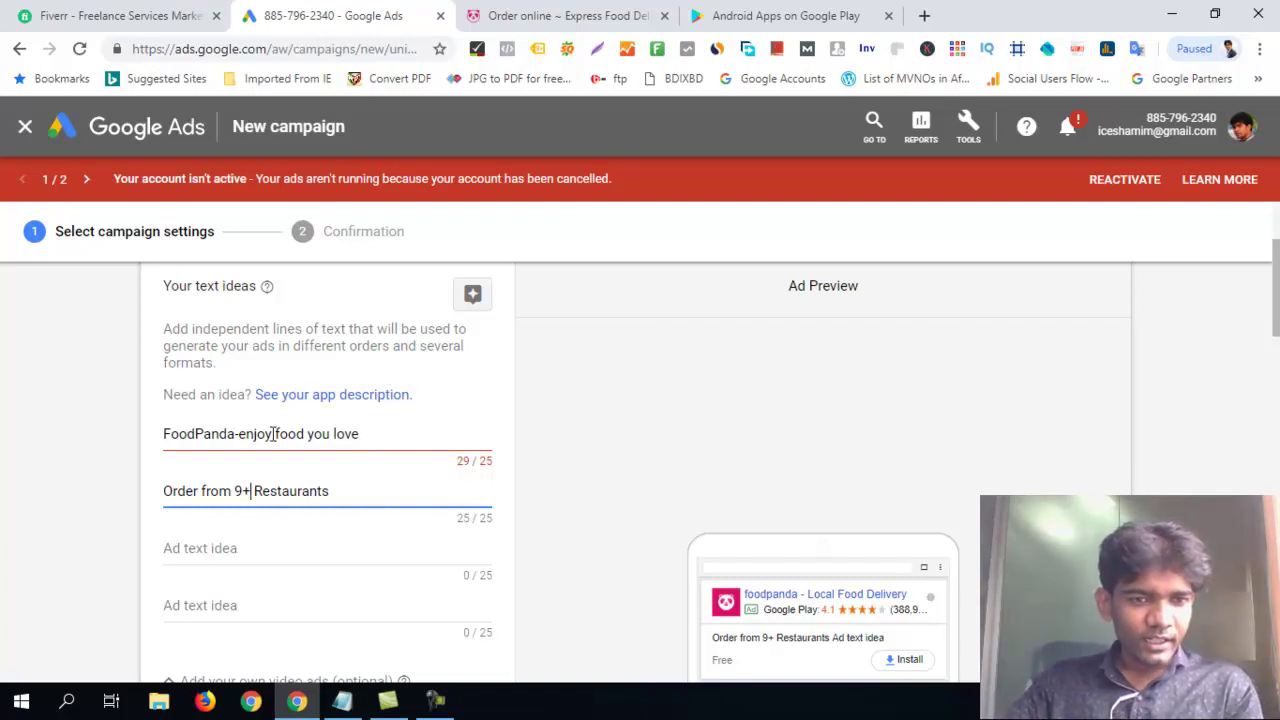
- Remove the word "enjoy" from the first ad text idea so it reads "FoodPanda- food you love"
click(274, 434)
key(BackSpace)
key(BackSpace)
key(BackSpace)
key(BackSpace)
key(BackSpace)
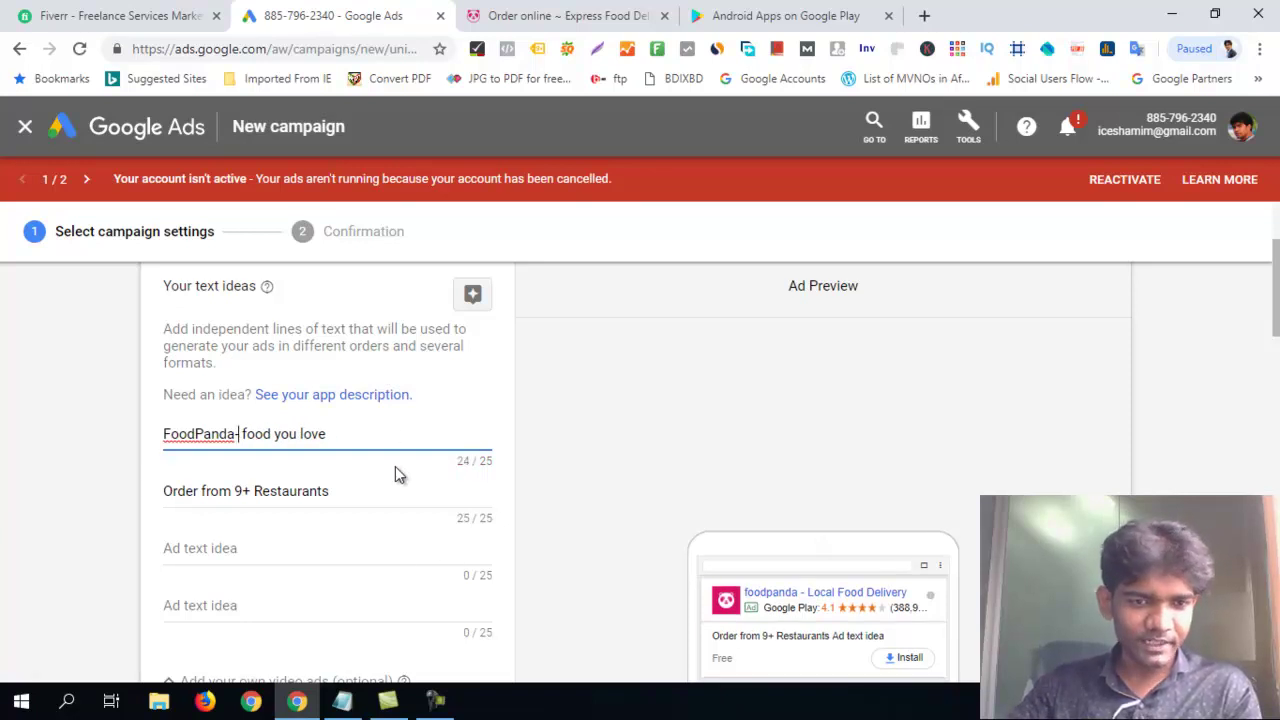
- Fill the third ad text idea with the line "Speedy Delivery" from the Notepad notes
click(342, 700)
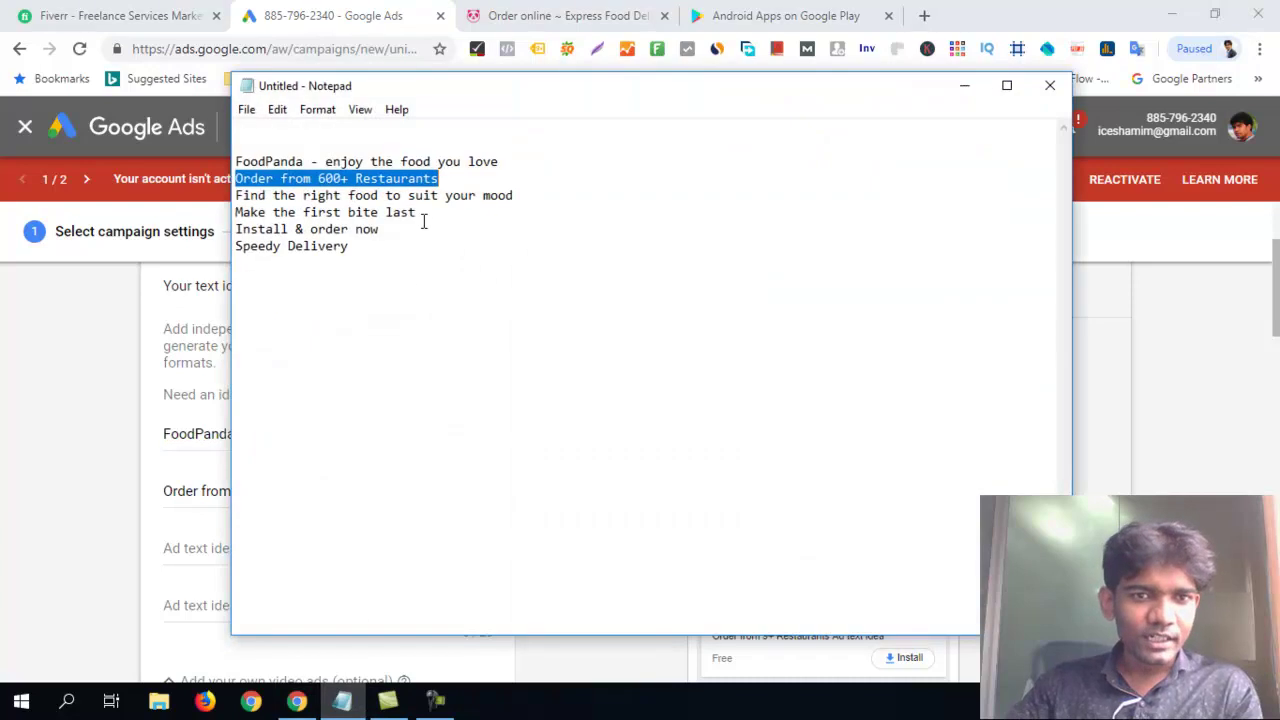
drag(391, 230, 232, 230)
drag(363, 255, 241, 250)
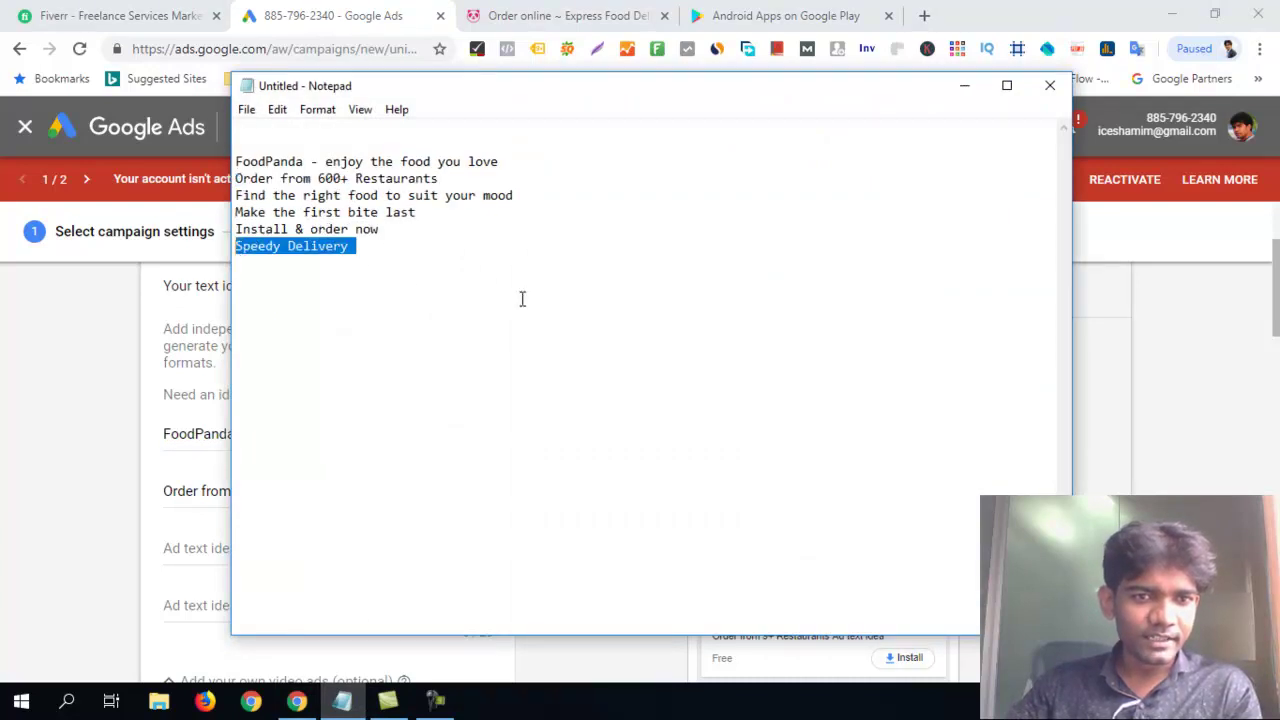
click(964, 85)
click(275, 545)
text(Speedy Delivery)
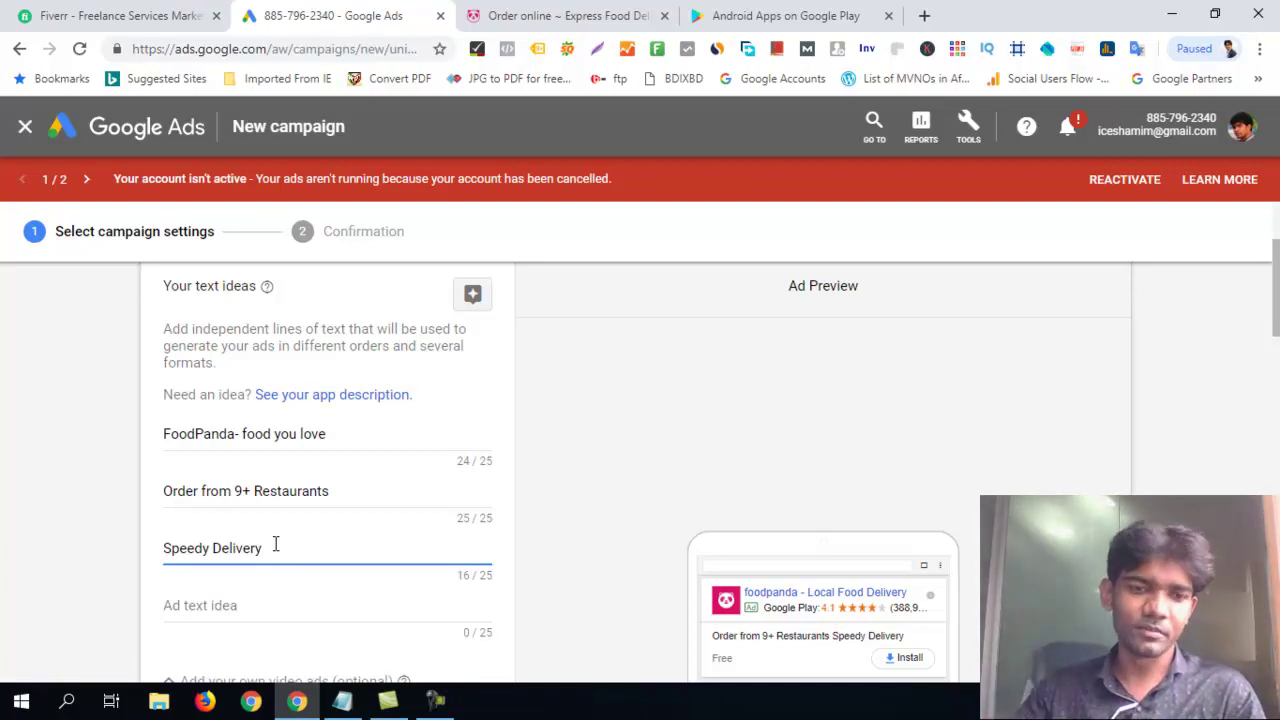
- Copy the line "Install & order now" from the Notepad notes into the fourth ad text idea
click(342, 700)
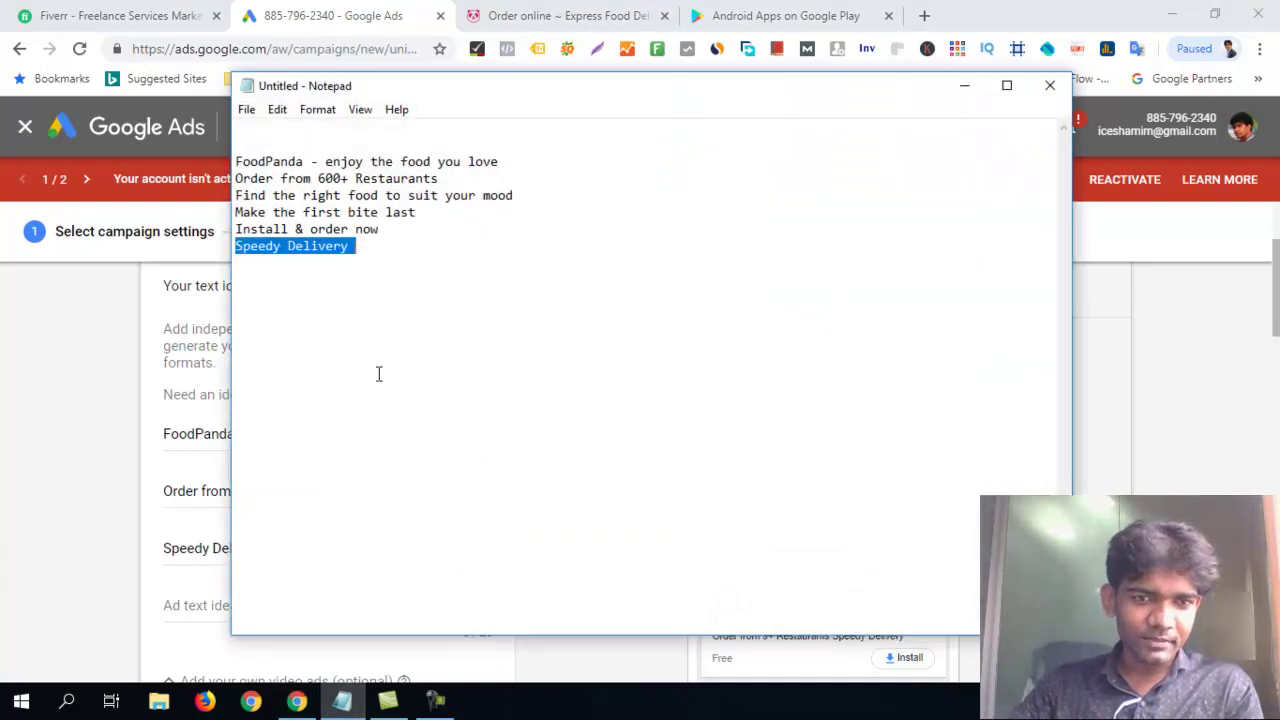
drag(381, 229, 235, 229)
key(ctrl+c)
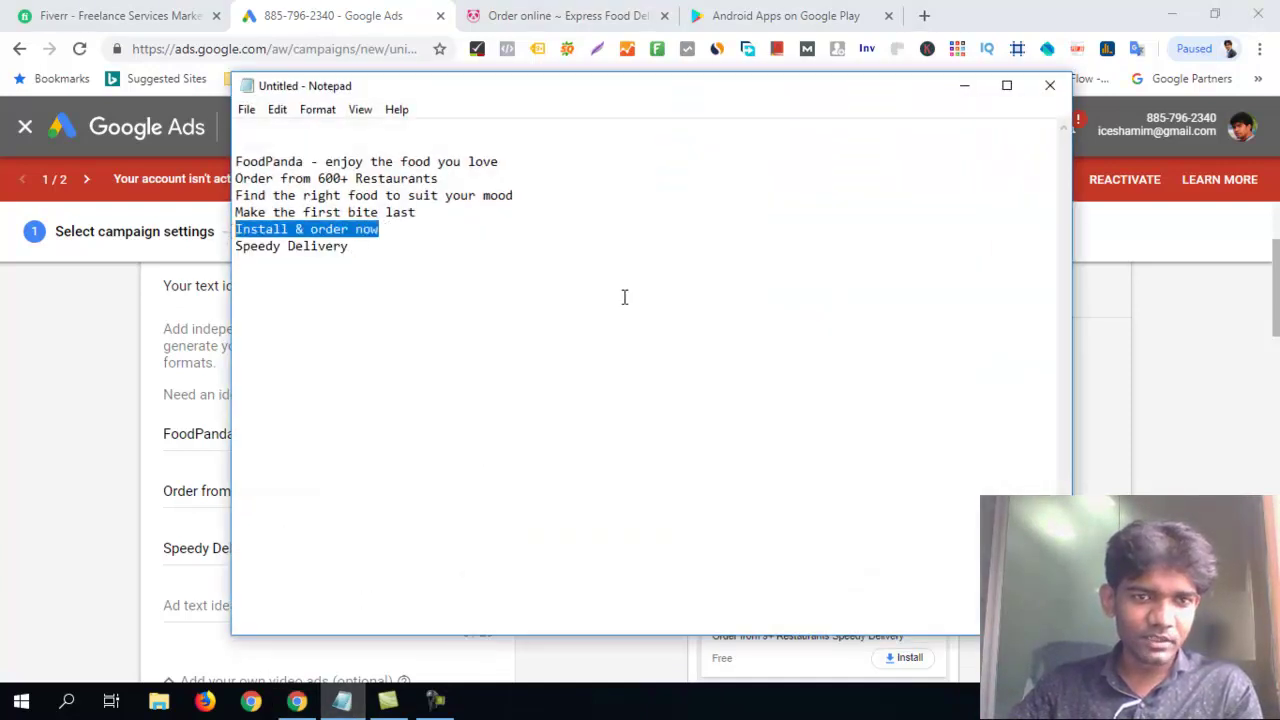
click(964, 86)
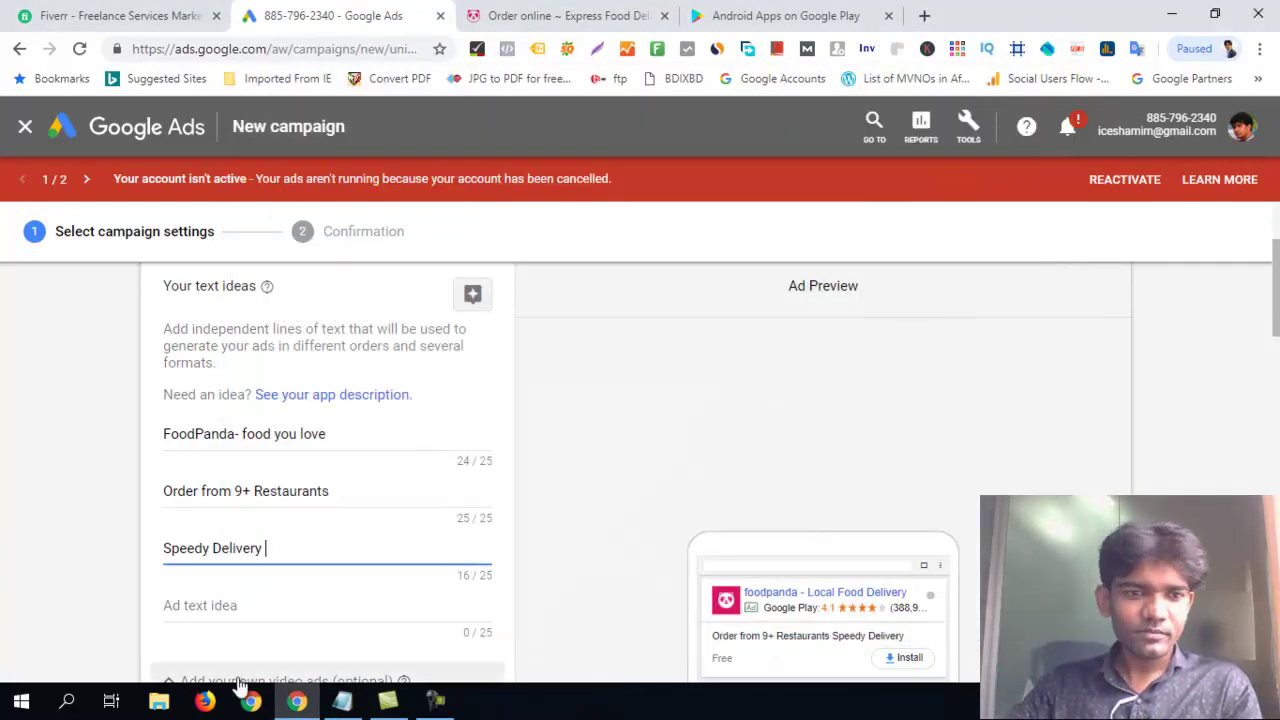
click(250, 603)
key(ctrl+v)
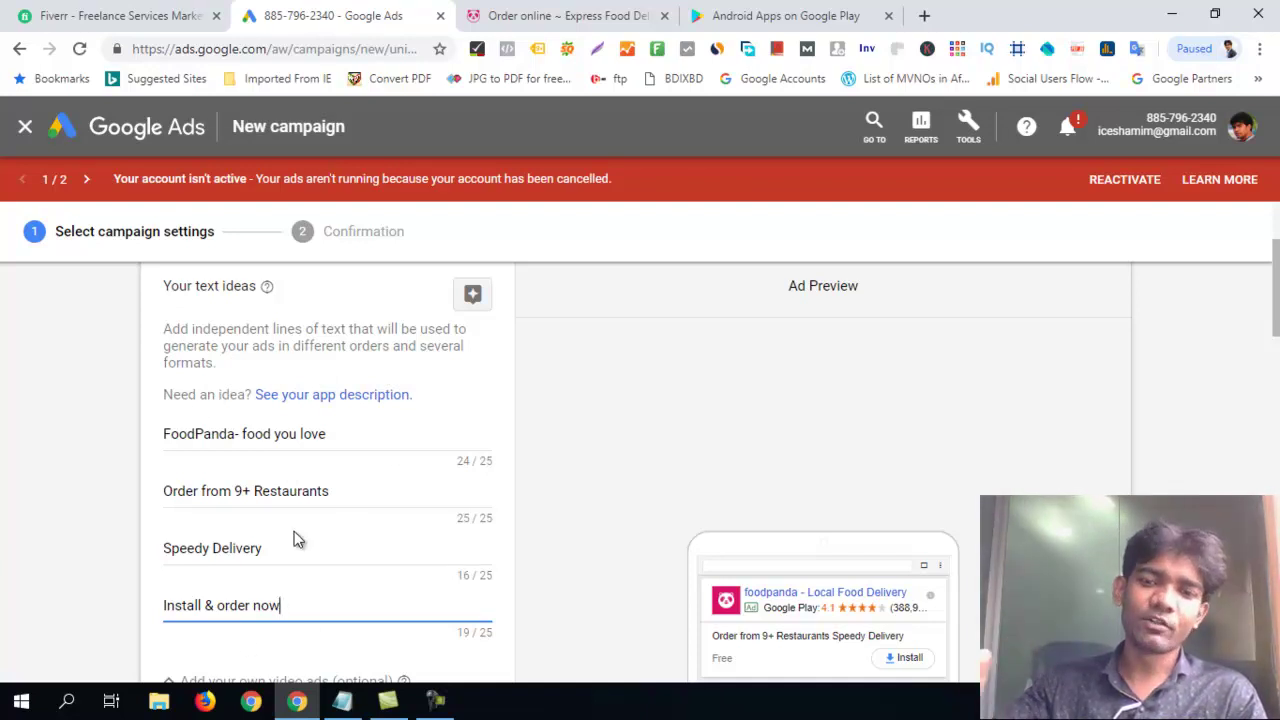
- Review the ad preview against the text ideas, the optional video, image and HTML5 assets, and the help note on video ads
scroll(860, 641, down, 2)
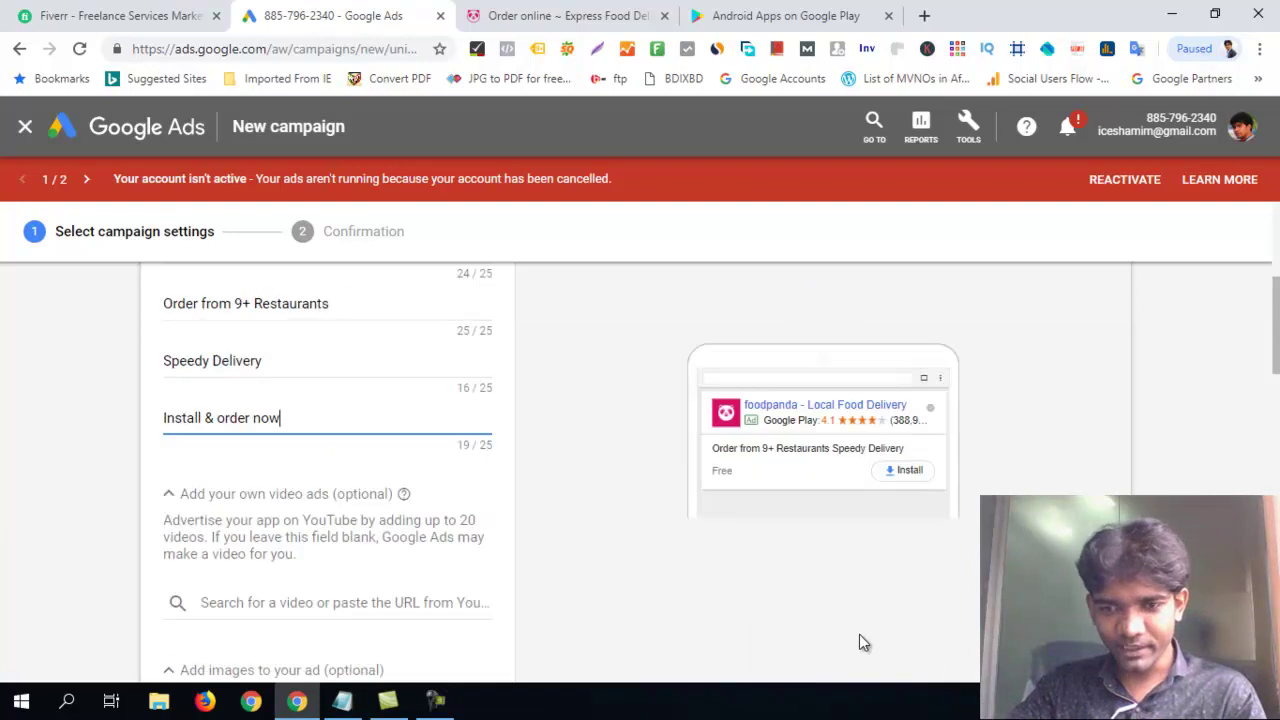
scroll(860, 641, up, 3)
scroll(860, 406, down, 3)
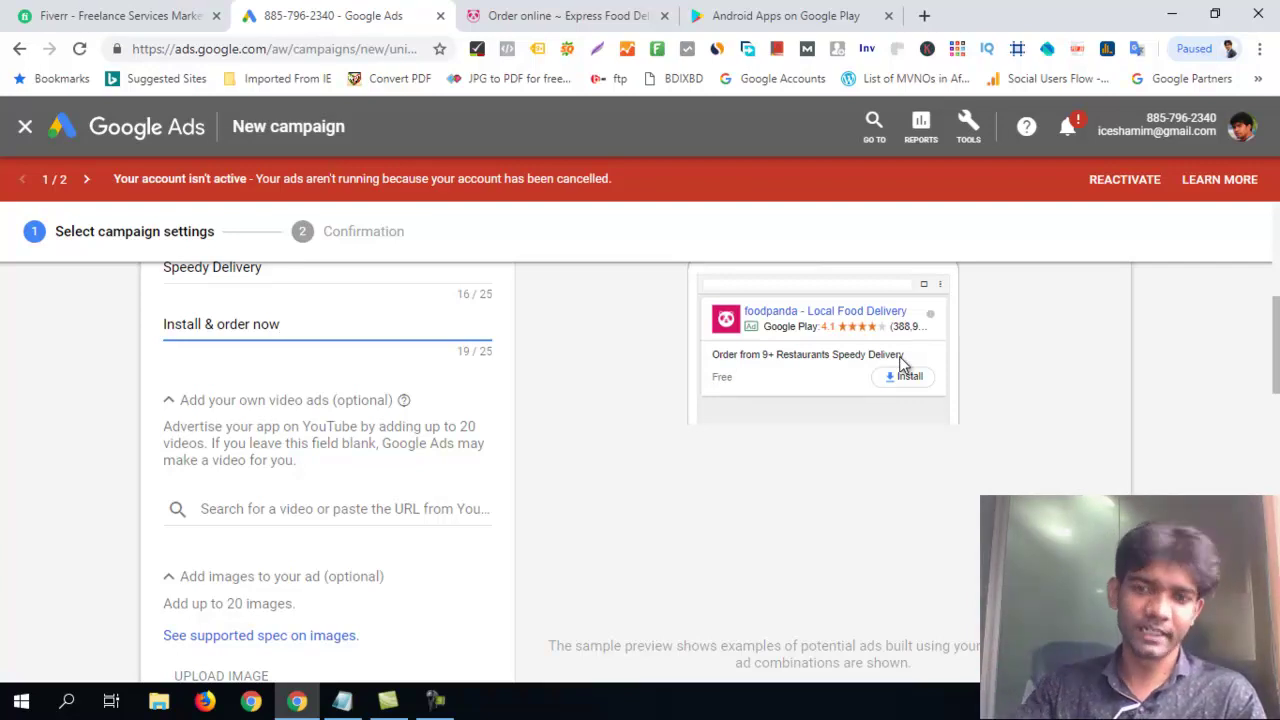
scroll(357, 458, up, 3)
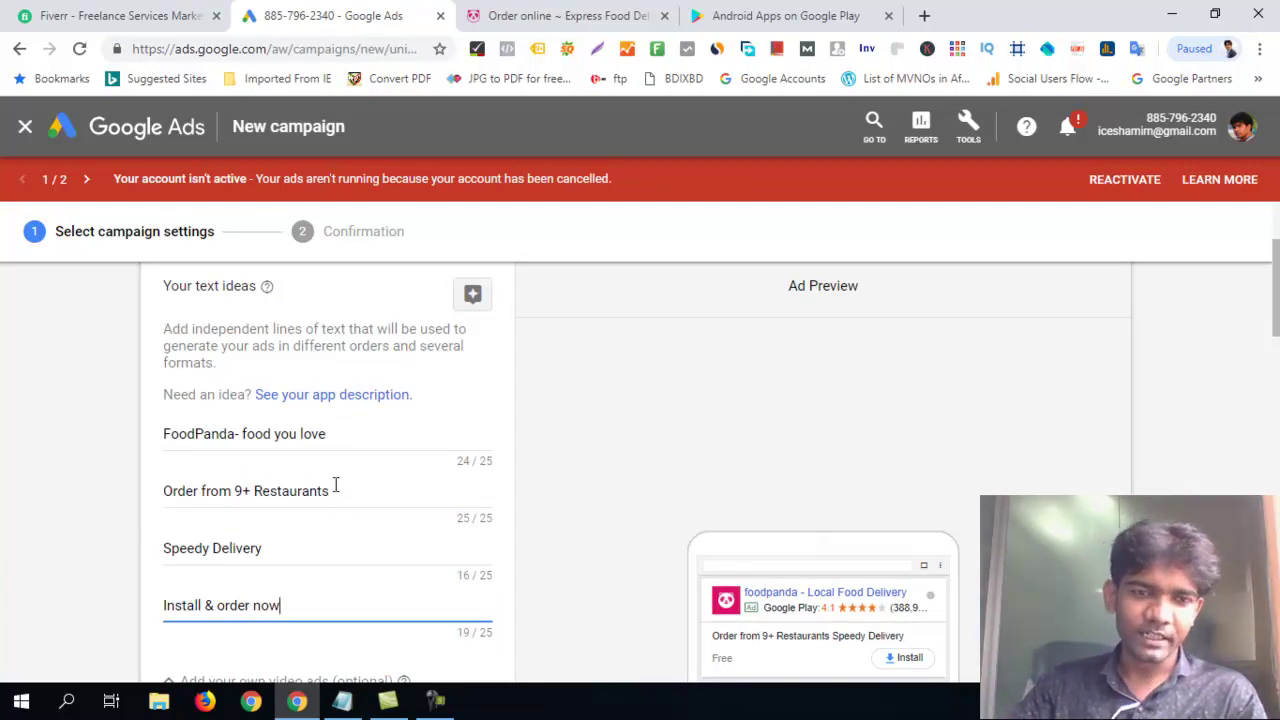
scroll(335, 485, down, 2)
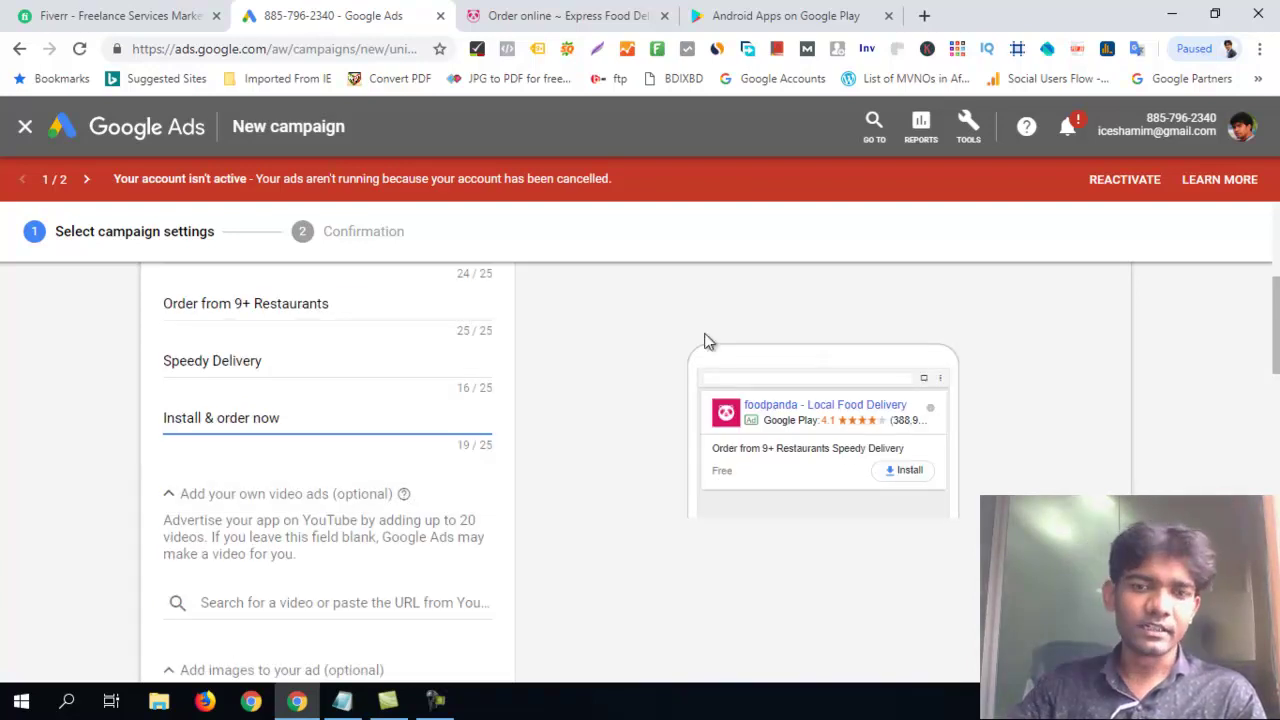
scroll(416, 500, up, 1)
scroll(417, 490, down, 2)
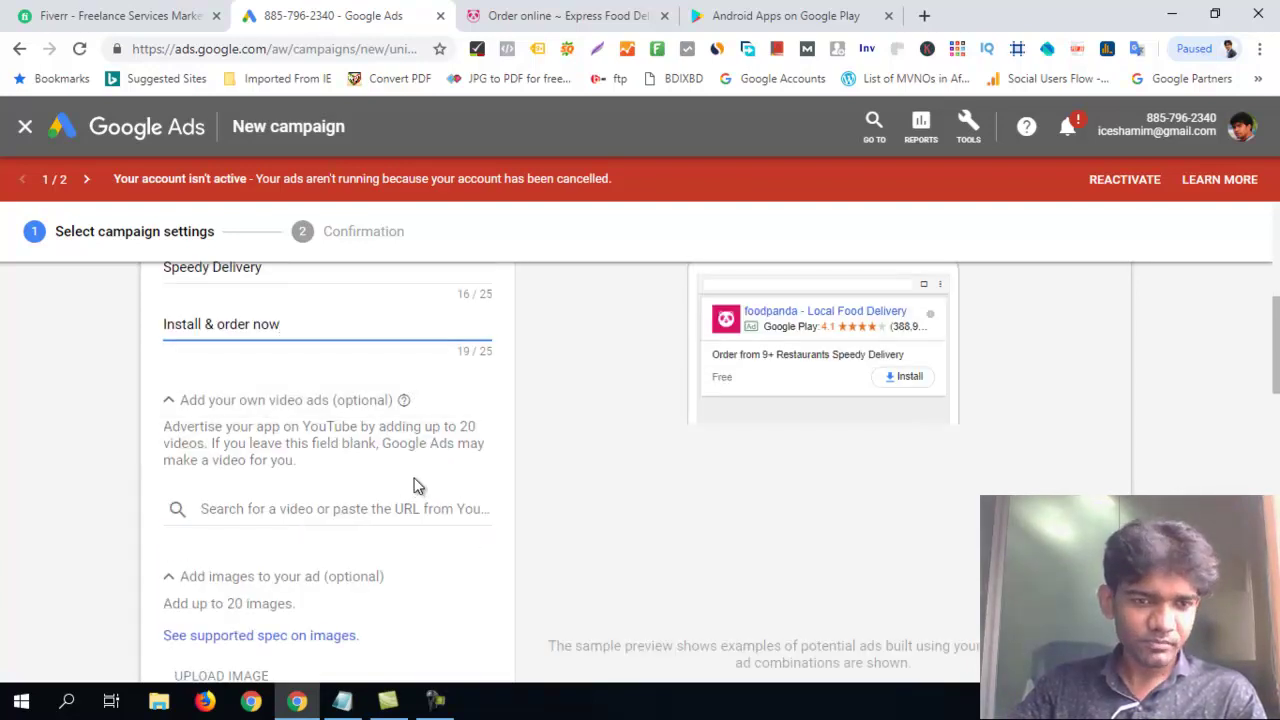
scroll(419, 485, down, 1)
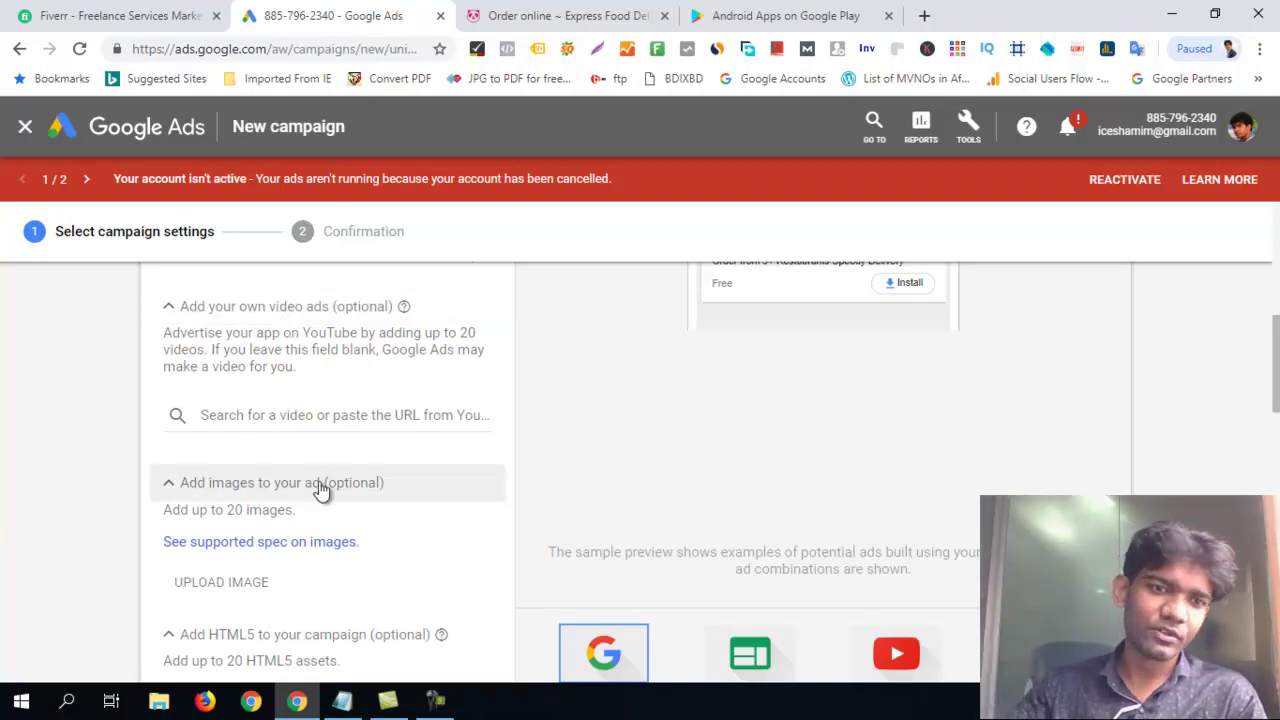
scroll(376, 460, down, 1)
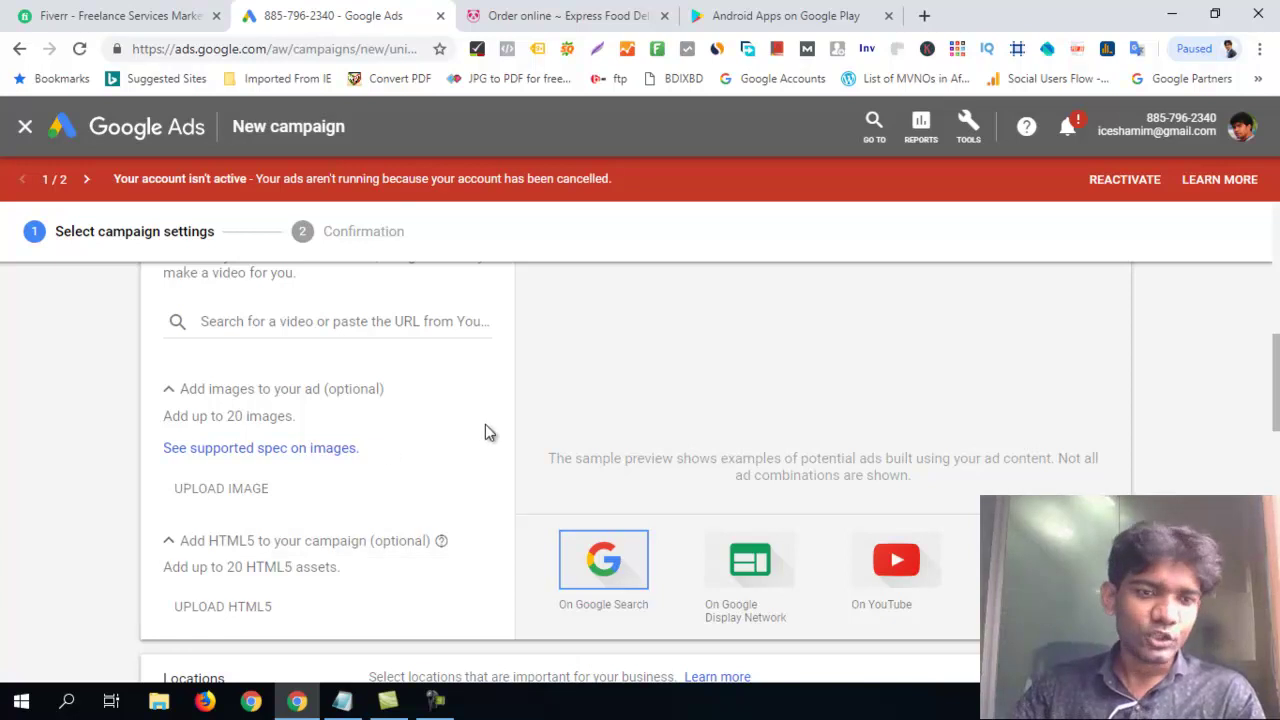
scroll(405, 498, up, 3)
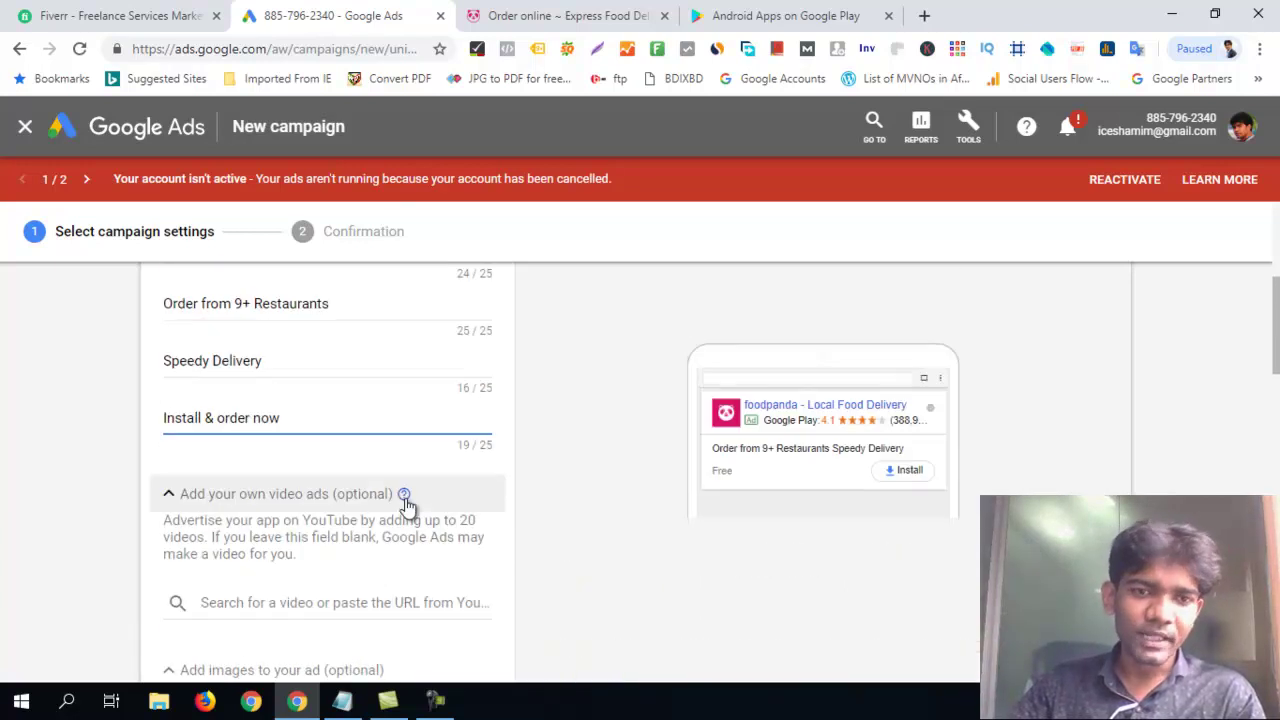
mouse_move(404, 496)
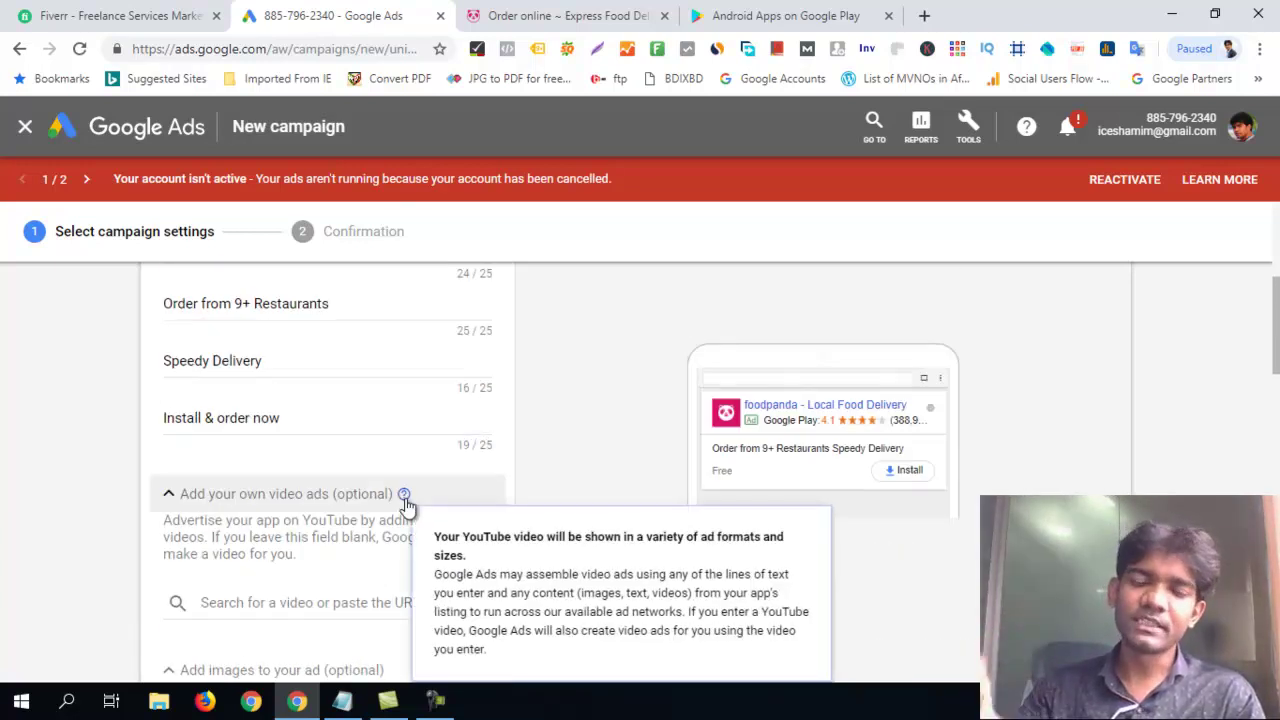
- Open the foodpanda - Local Food Delivery listing on Google Play and browse its app screenshots
click(551, 15)
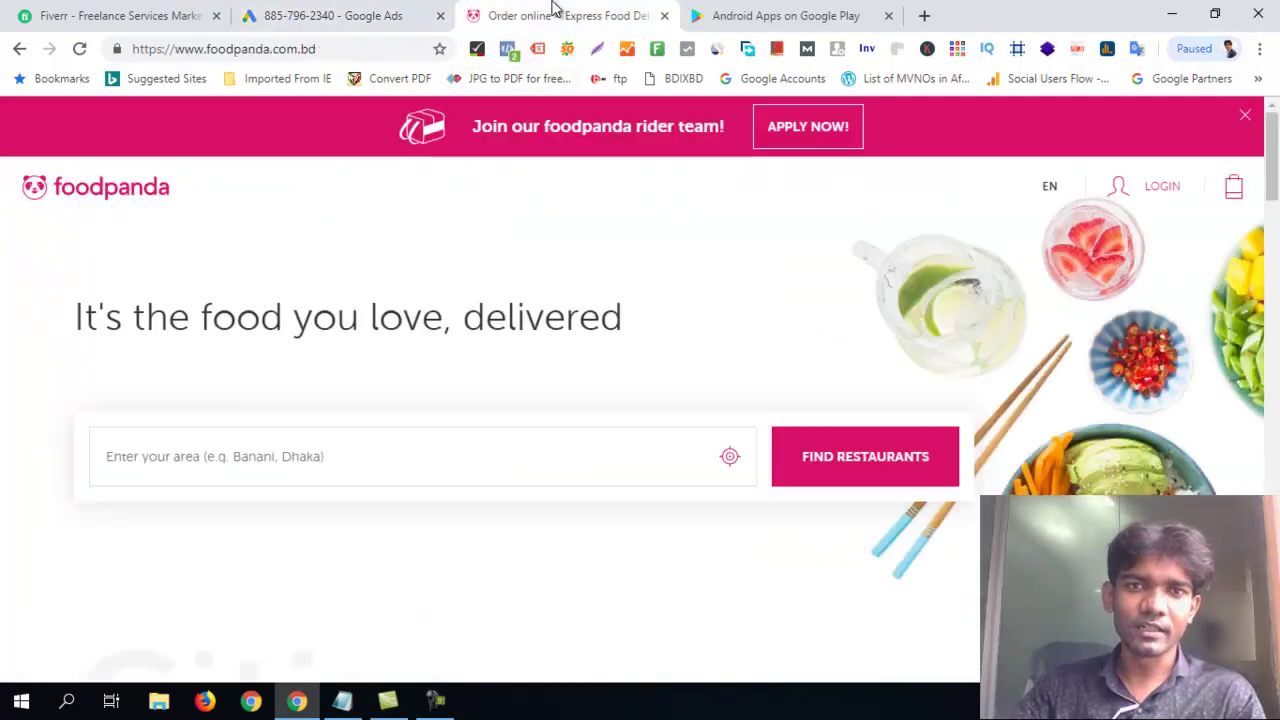
click(786, 15)
click(294, 340)
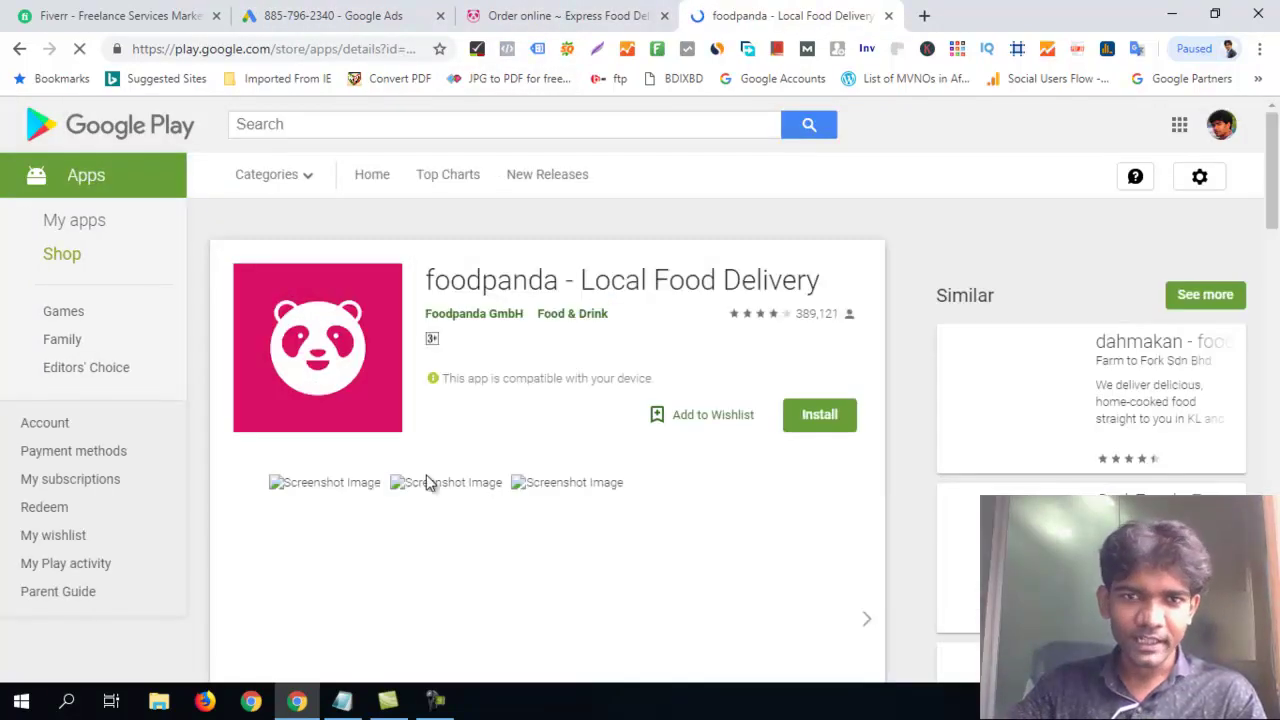
scroll(680, 400, down, 3)
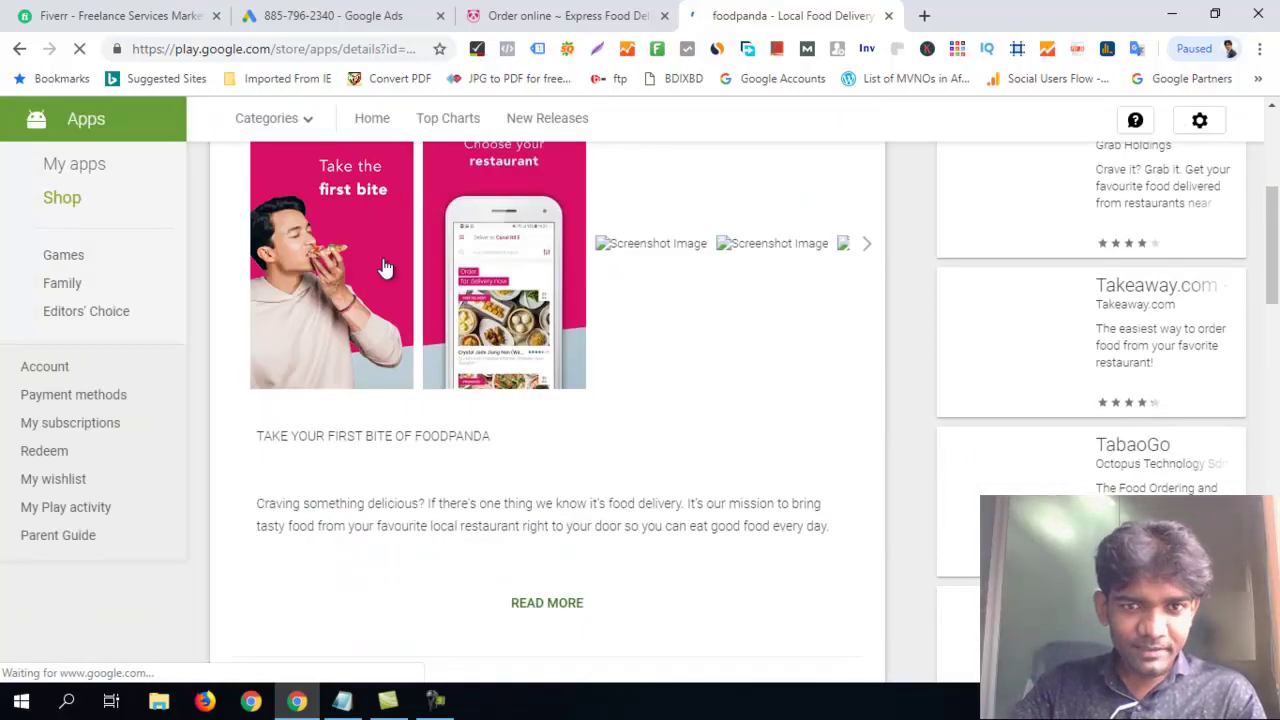
scroll(666, 340, up, 2)
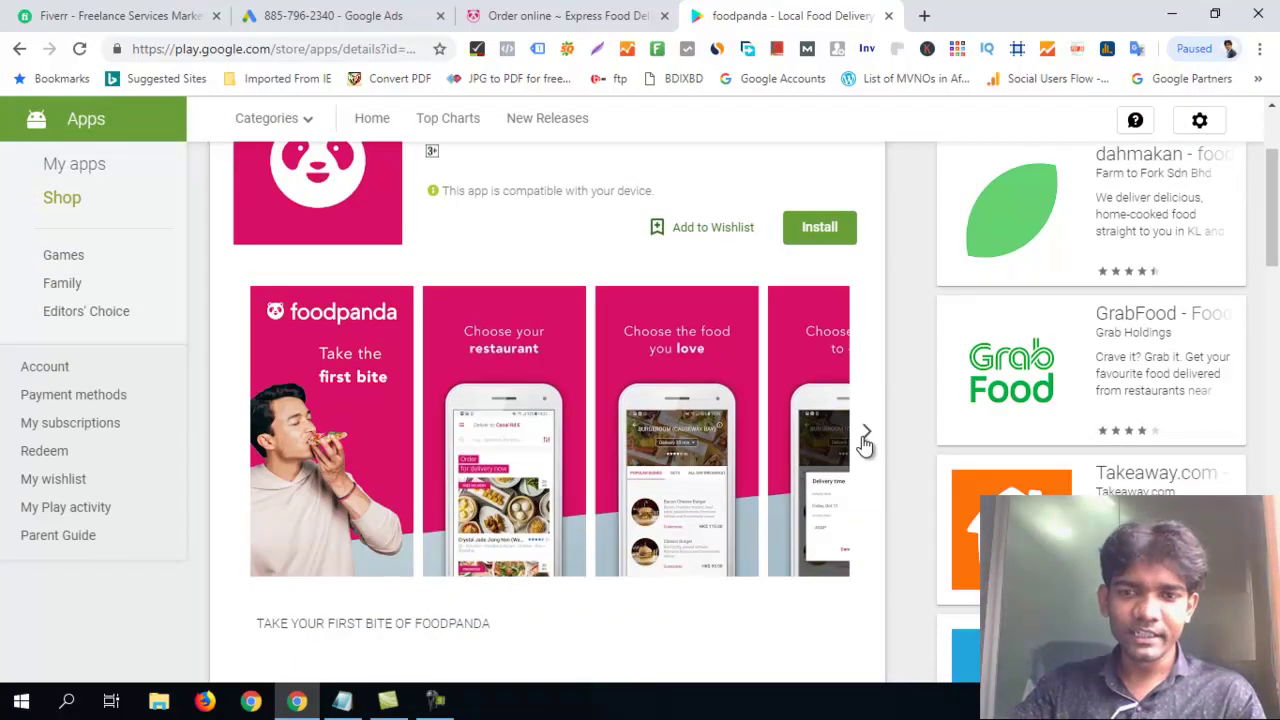
click(865, 440)
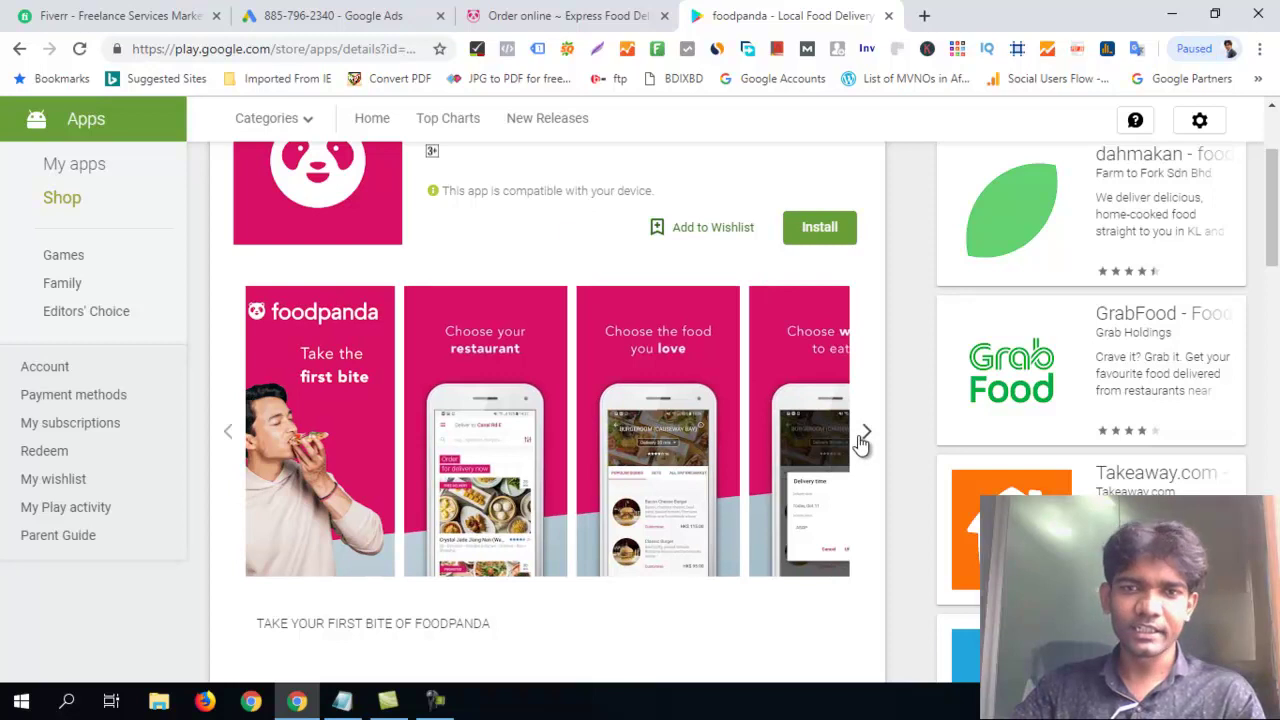
- Return to the Google Ads campaign and examine the ad preview for Google Search
click(379, 22)
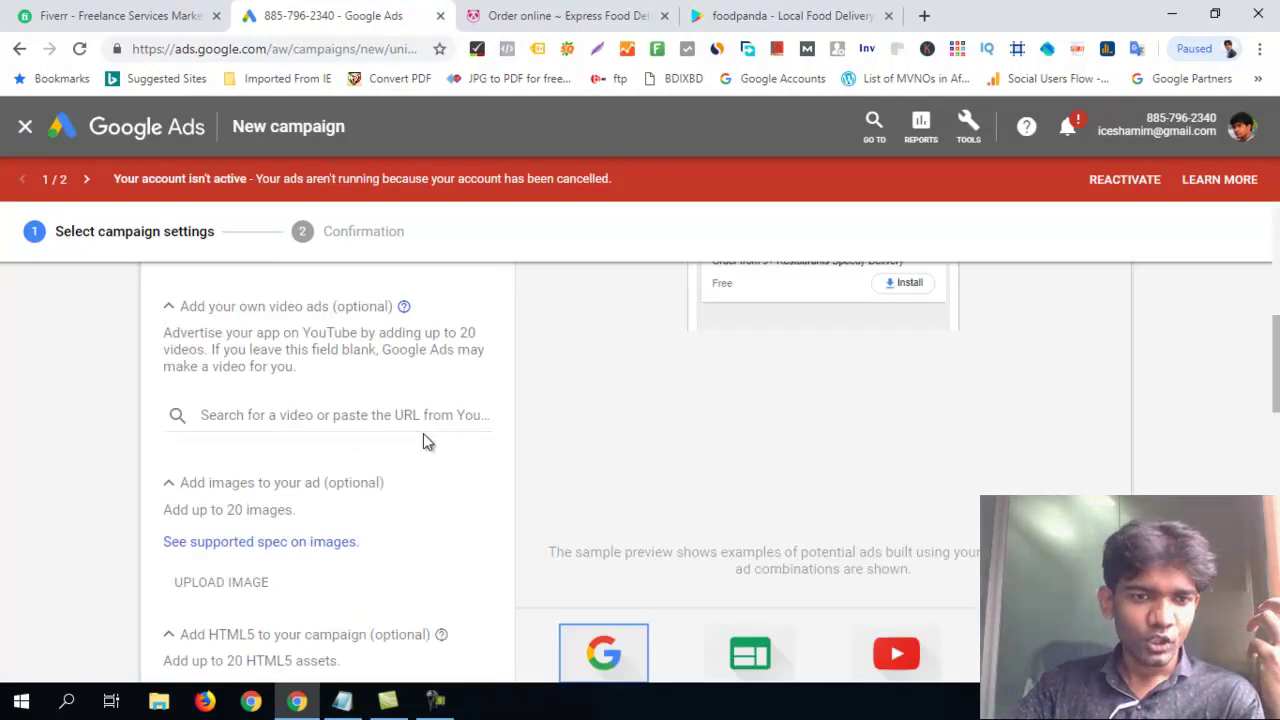
scroll(435, 426, down, 3)
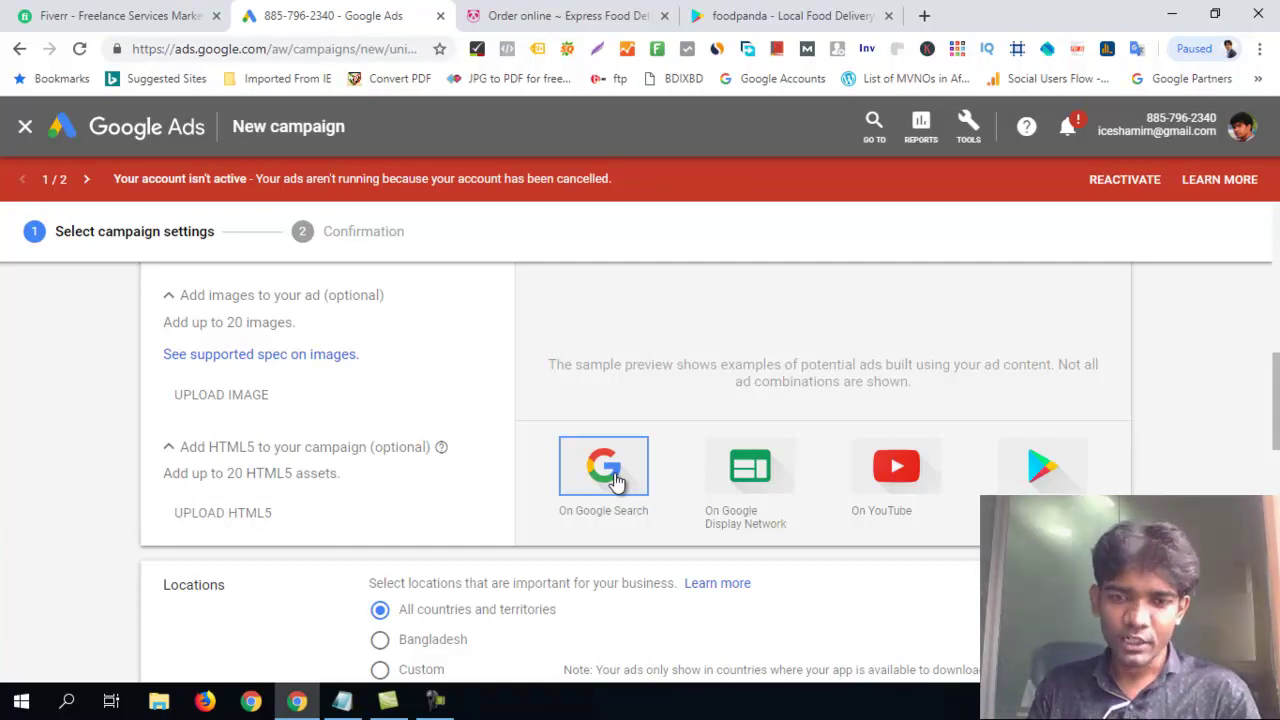
scroll(975, 440, up, 5)
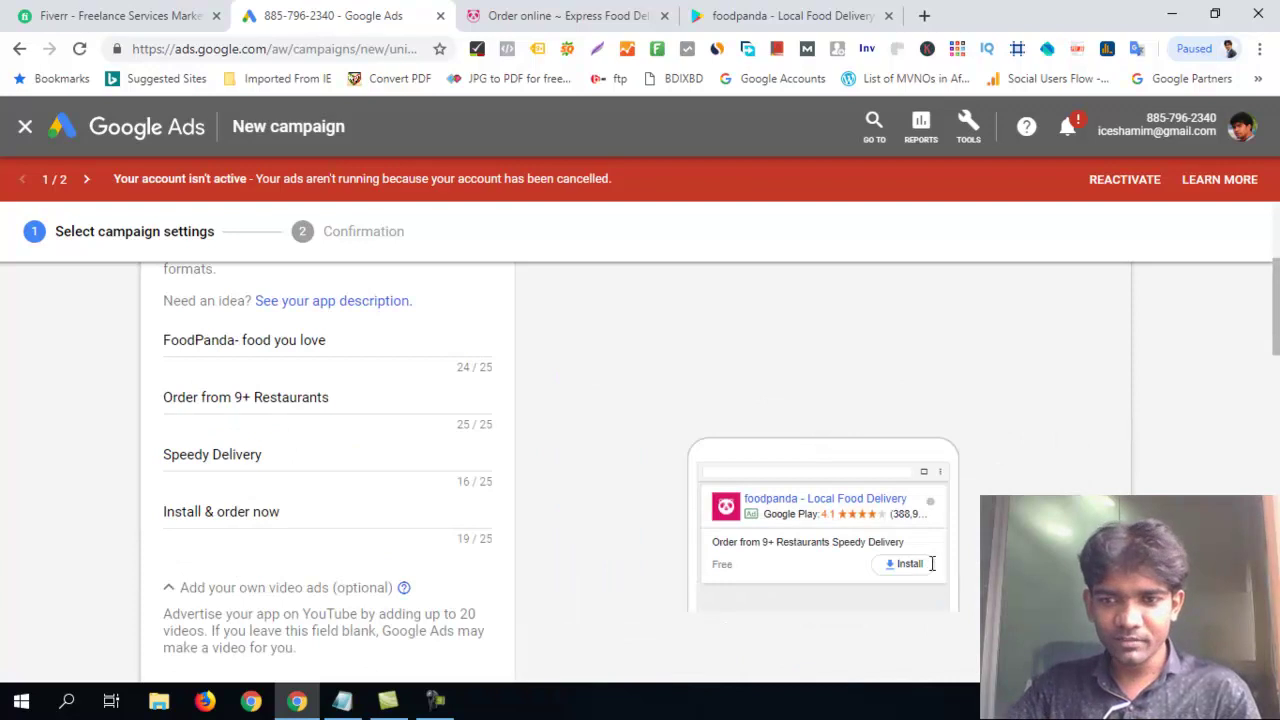
scroll(920, 568, down, 5)
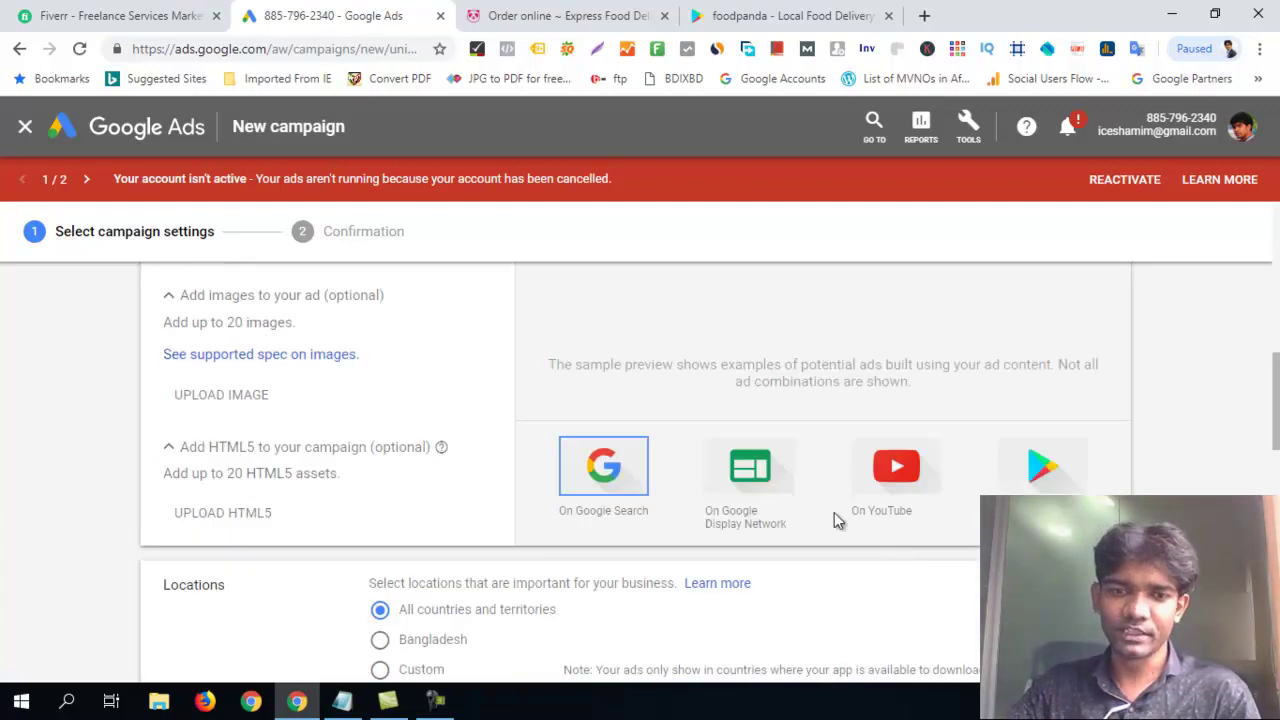
- Preview the ad on the Google Display Network and browse through its different ad format variations
click(755, 478)
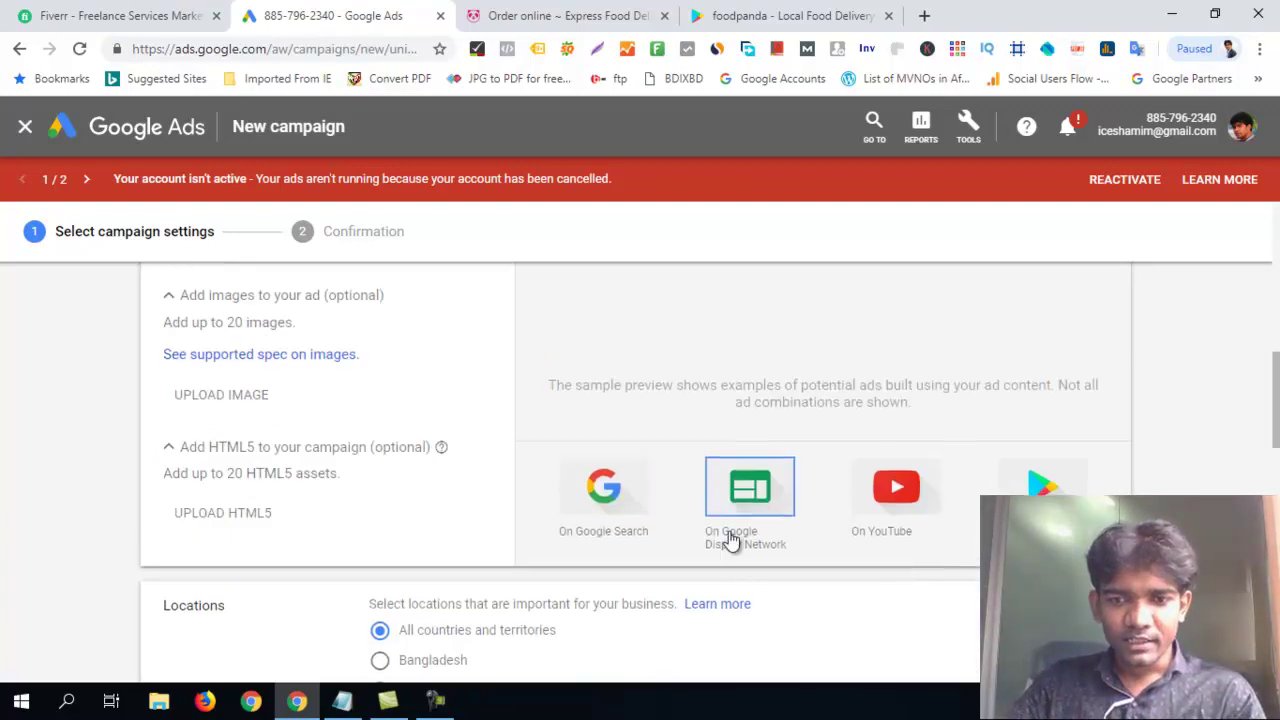
scroll(1045, 455, up, 3)
scroll(1052, 453, up, 2)
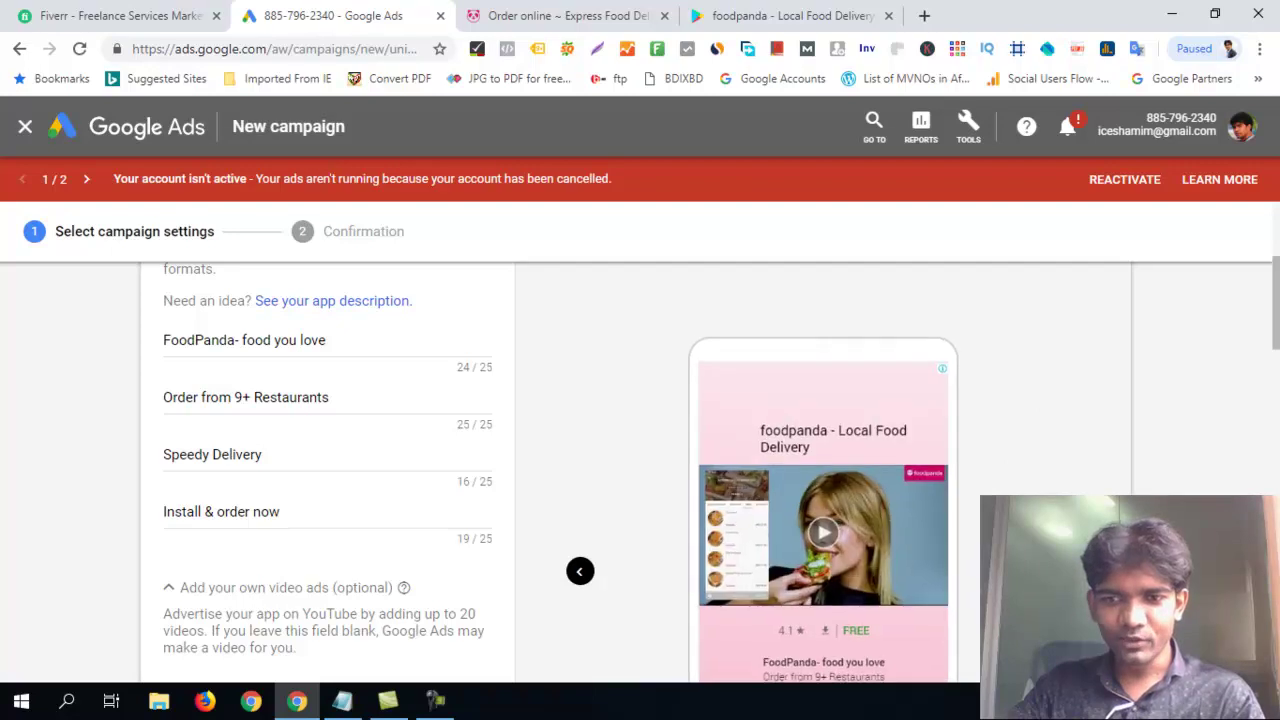
scroll(1000, 442, down, 1)
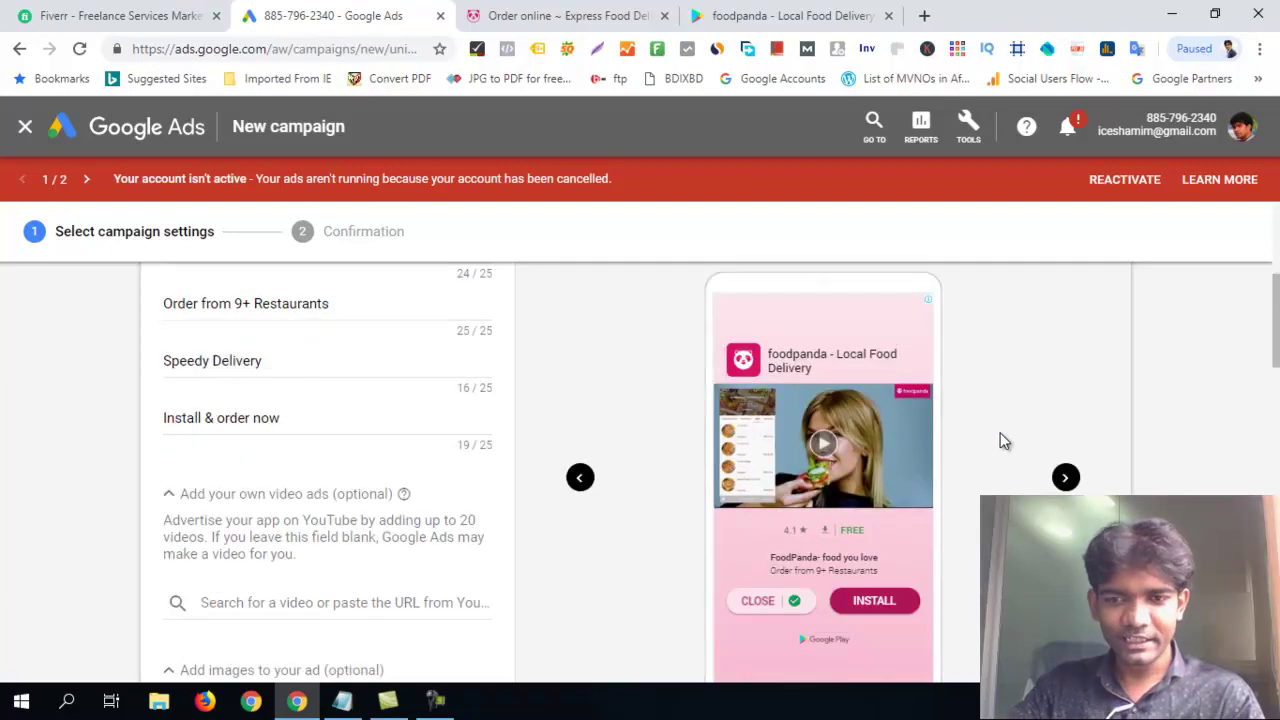
click(1065, 477)
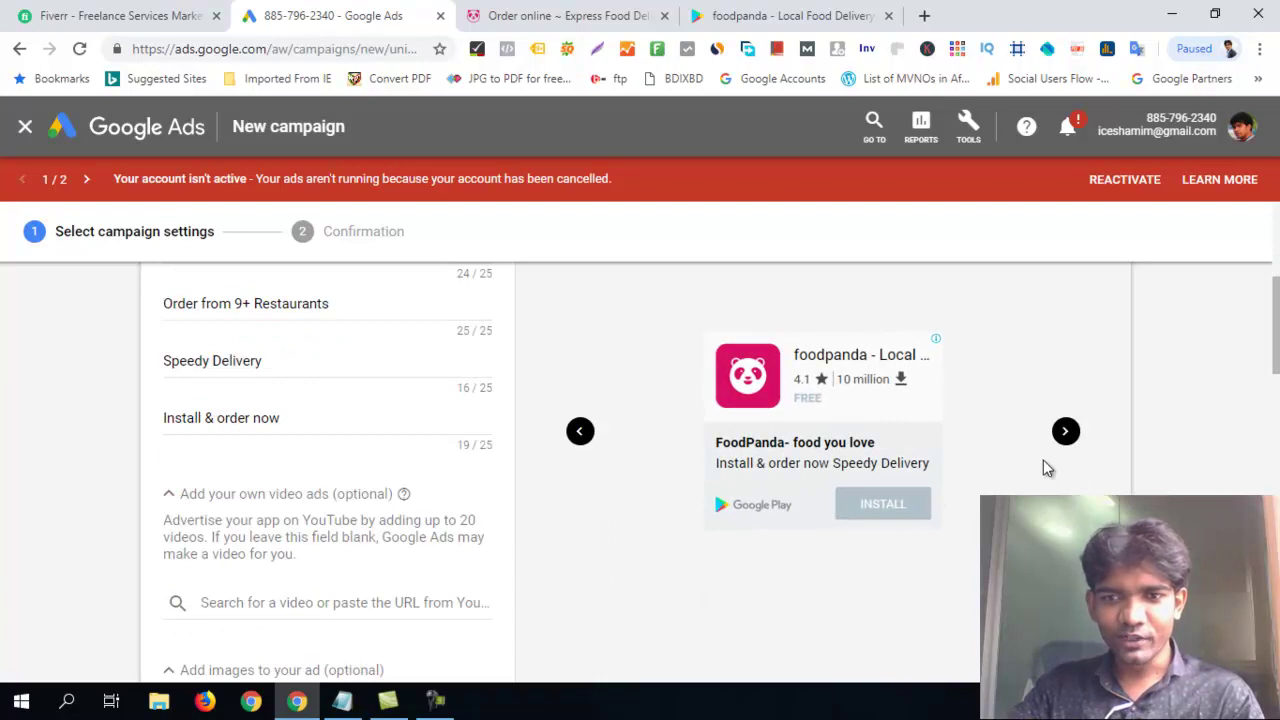
click(1066, 432)
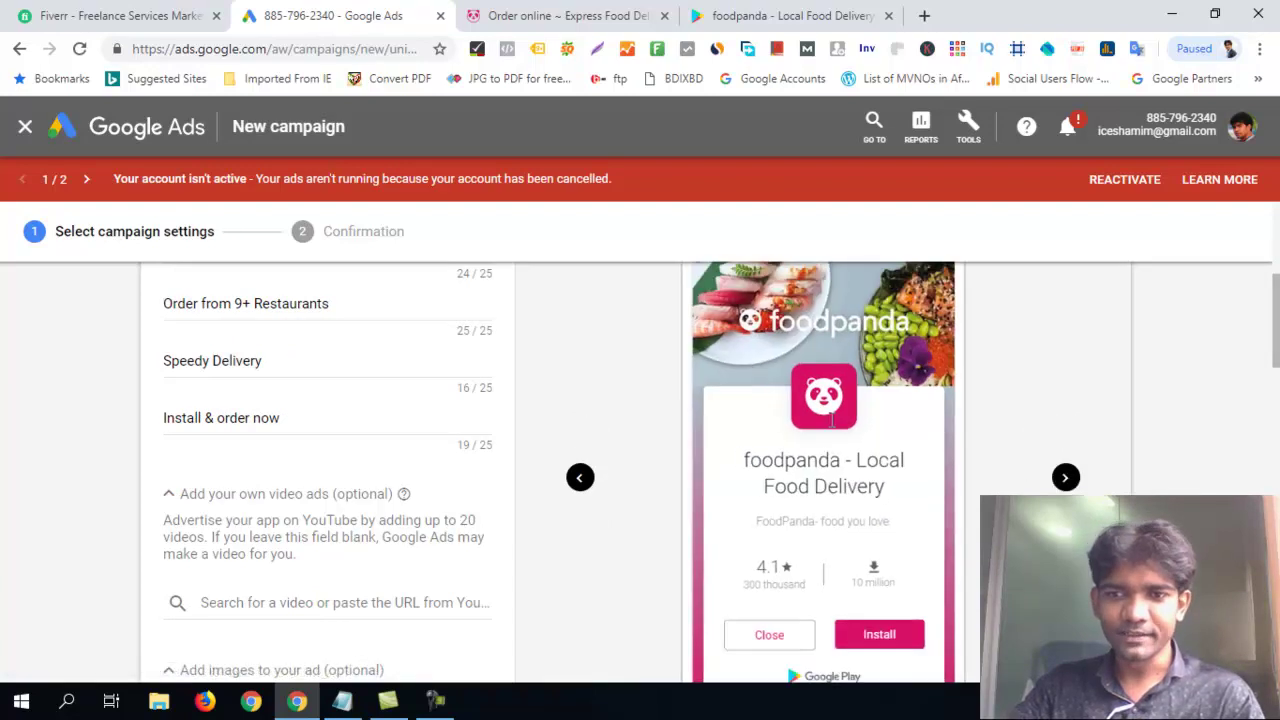
- Preview how the ad looks on YouTube and on the Play Store
scroll(960, 430, down, 5)
click(907, 473)
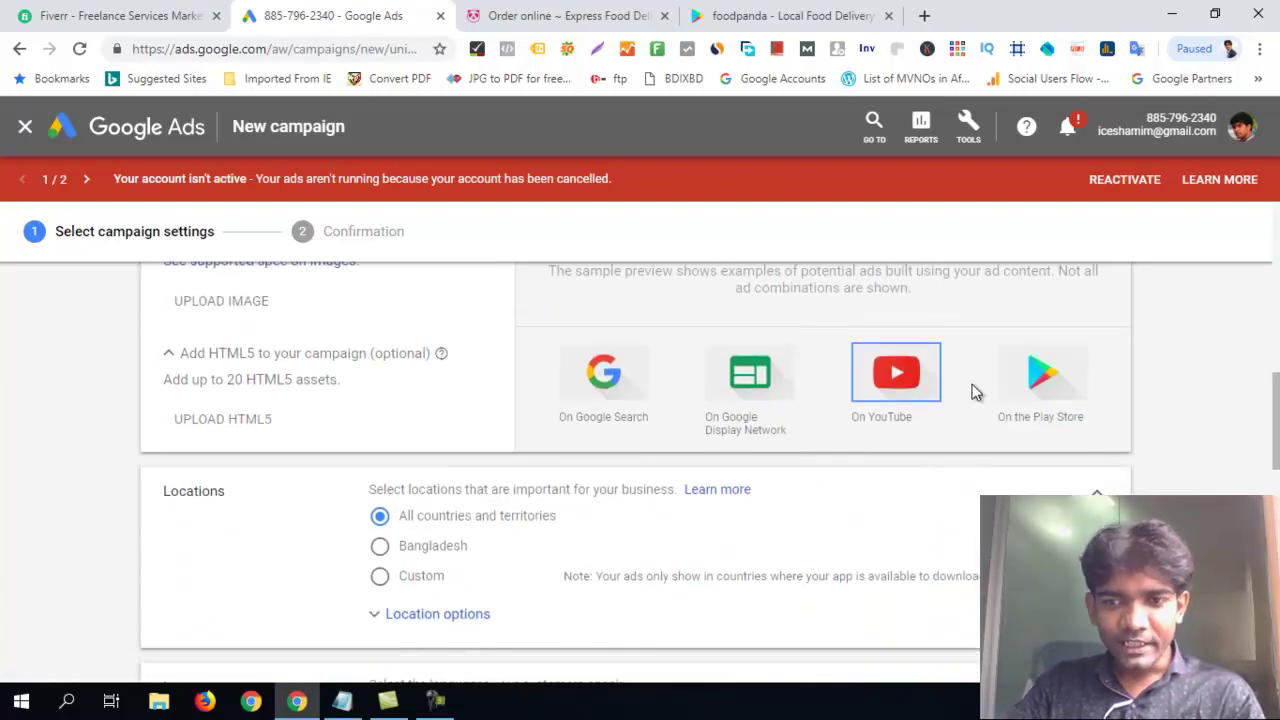
scroll(962, 388, up, 4)
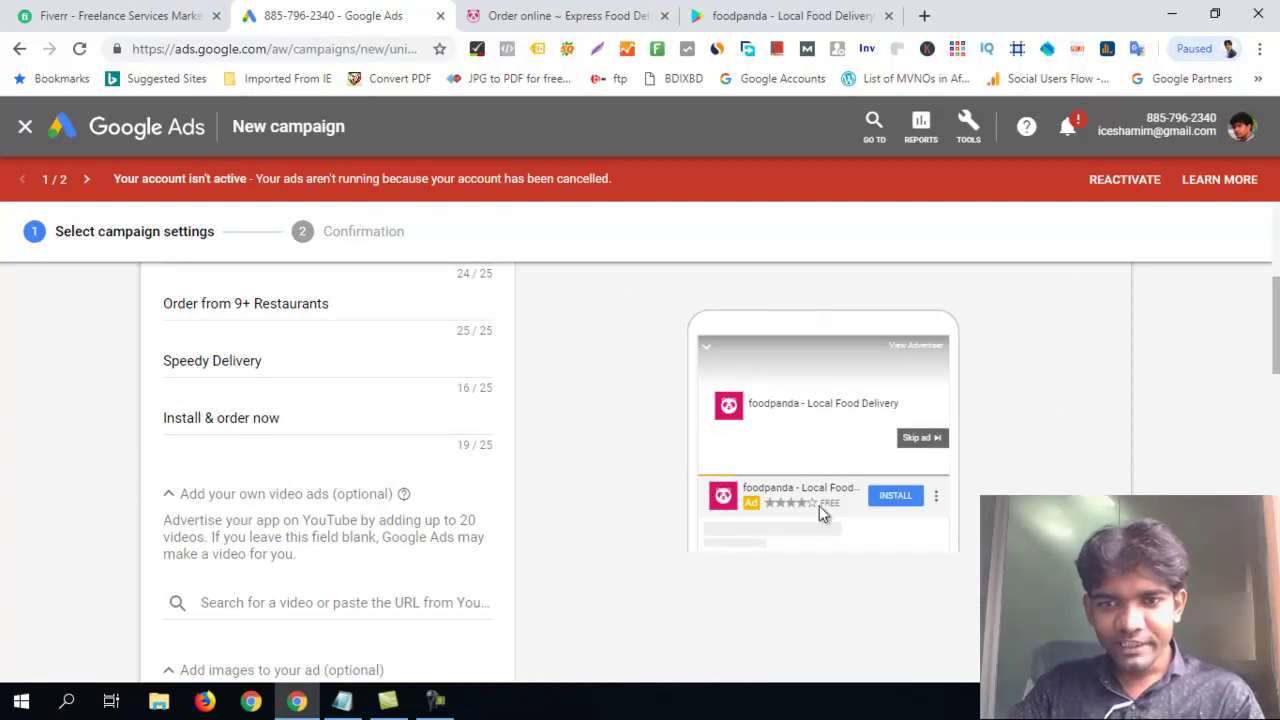
scroll(914, 480, down, 3)
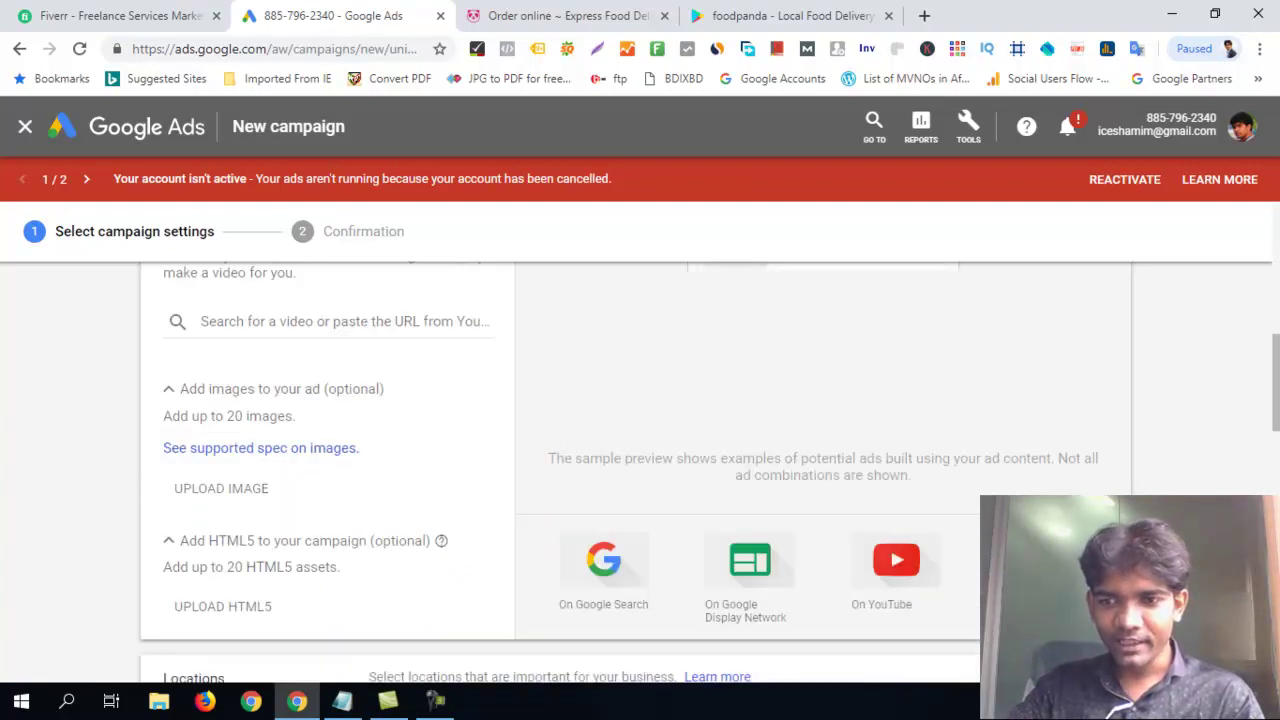
scroll(900, 434, up, 3)
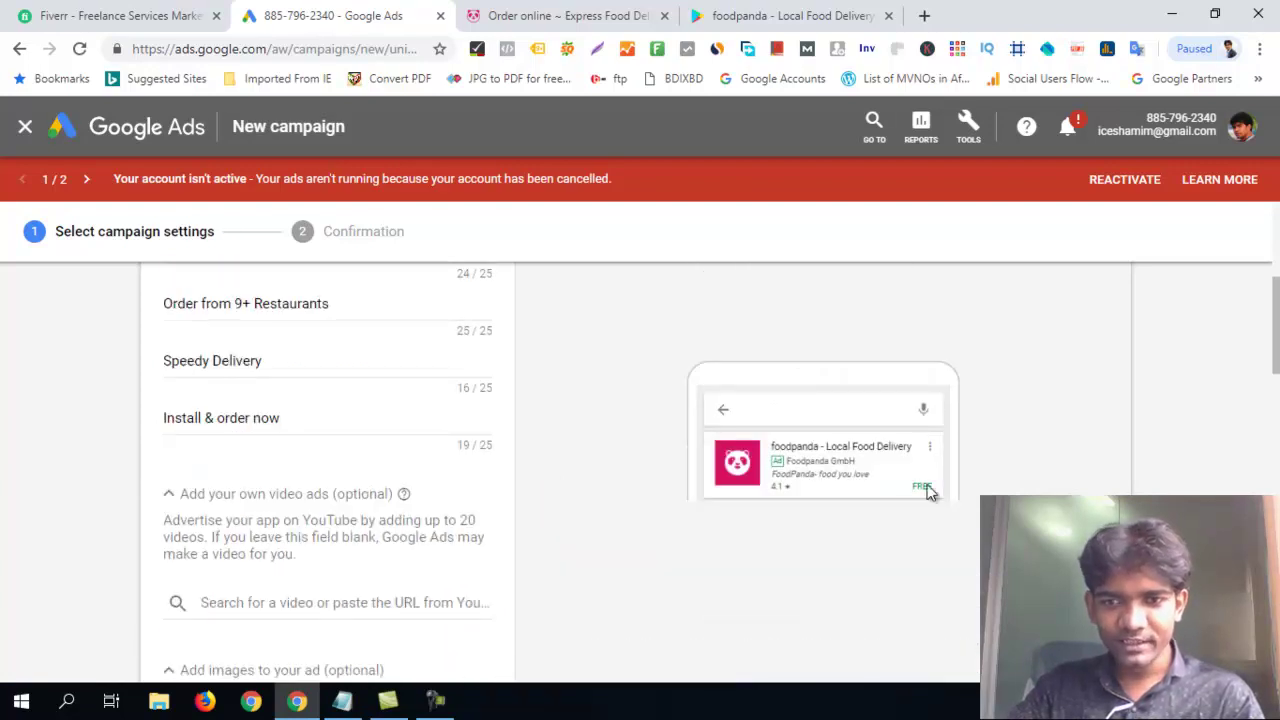
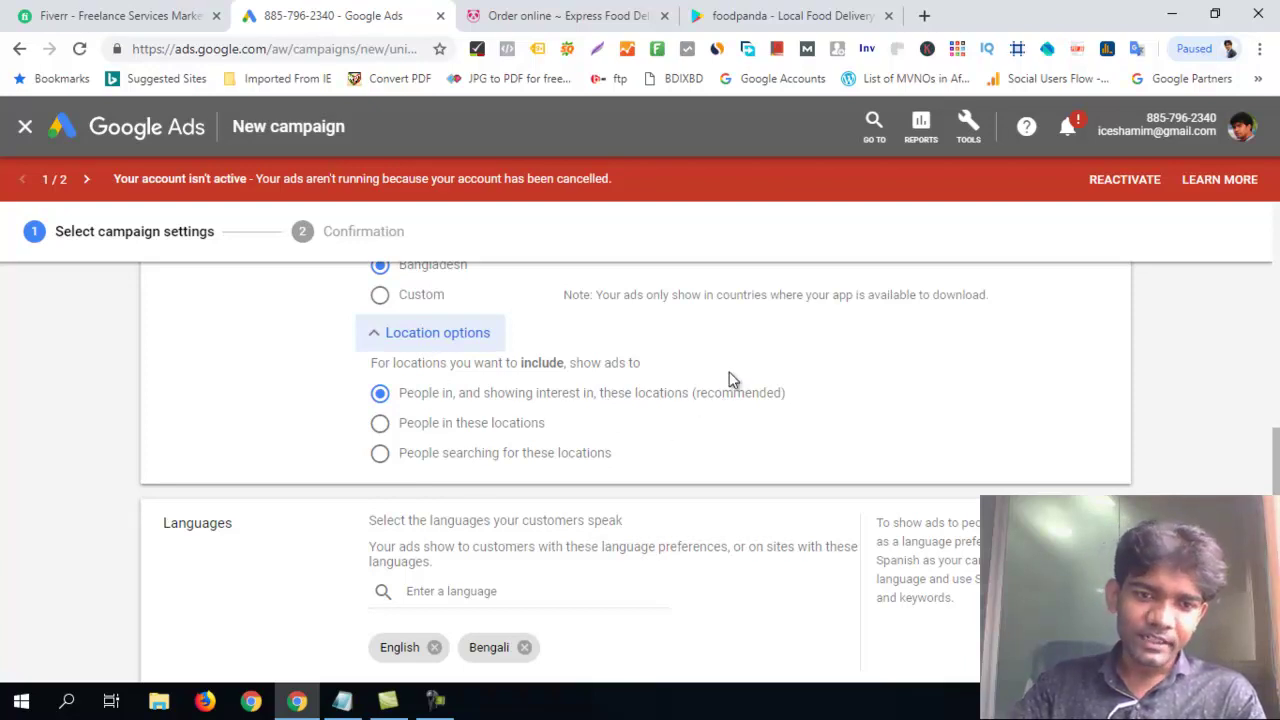
- Switch the campaign's locations to Custom and include Dhaka Division, Bangladesh as the target province
scroll(731, 380, down, 2)
scroll(731, 380, up, 2)
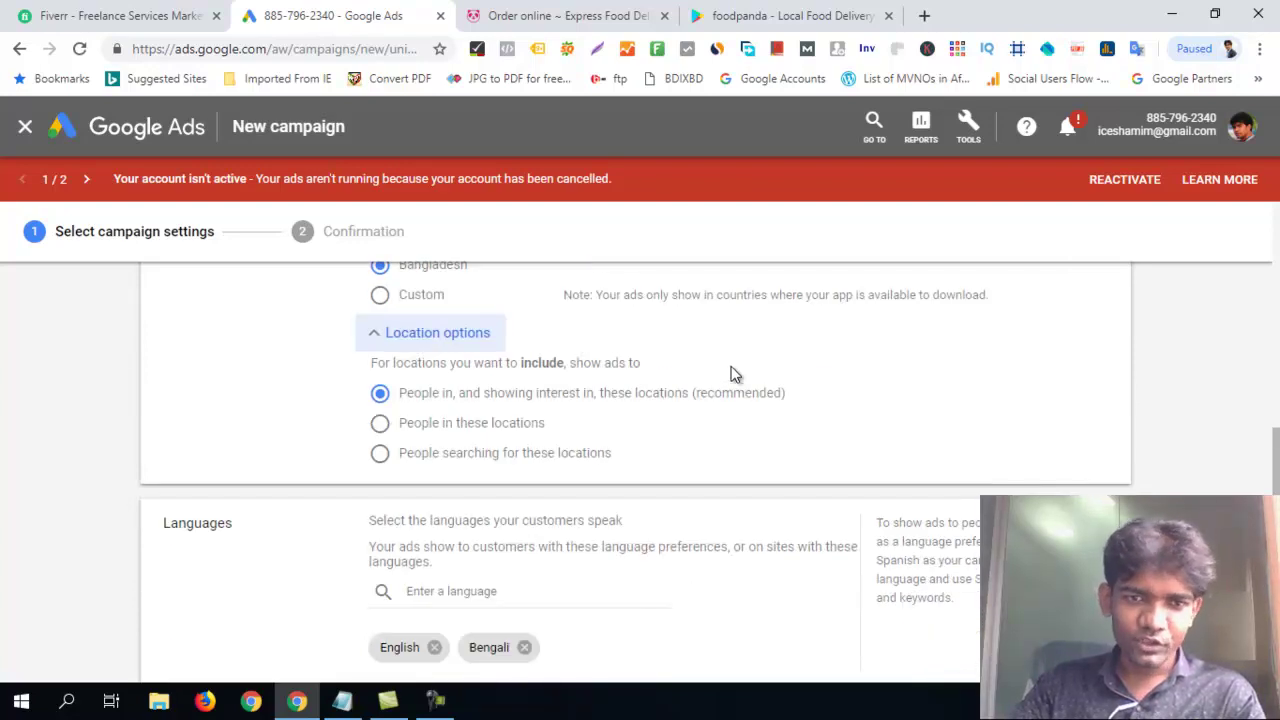
scroll(457, 433, up, 1)
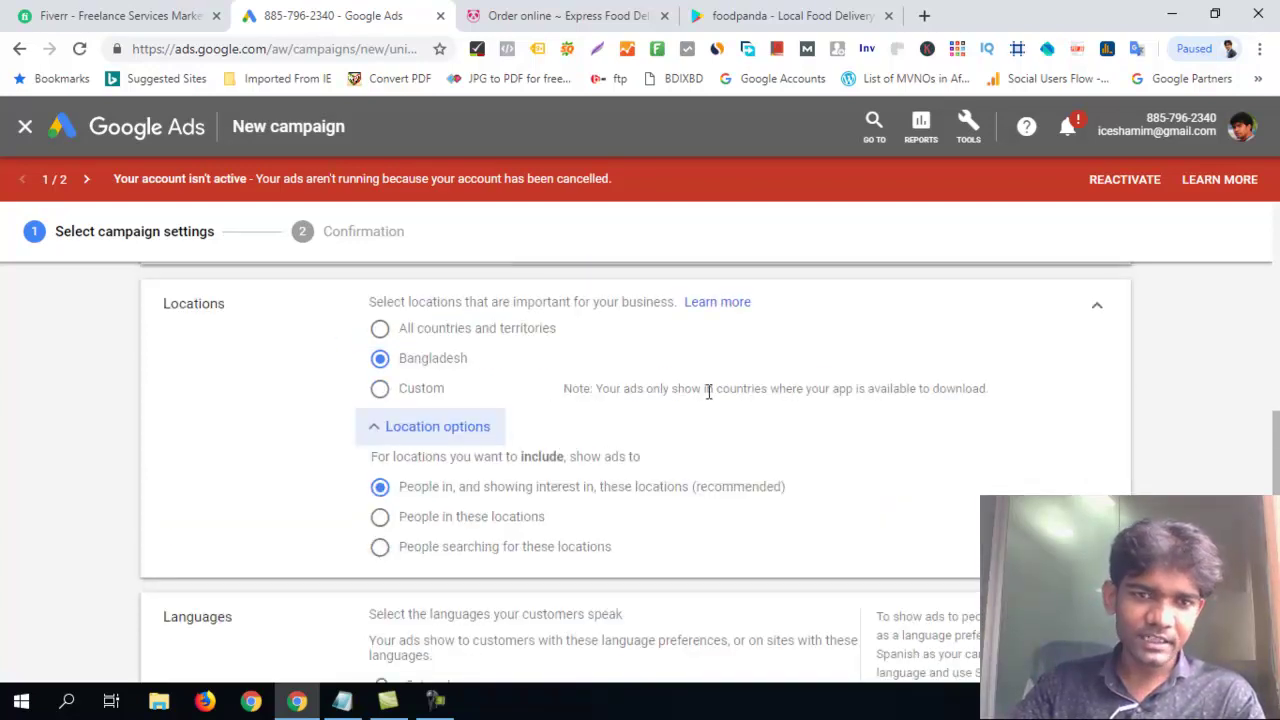
click(380, 388)
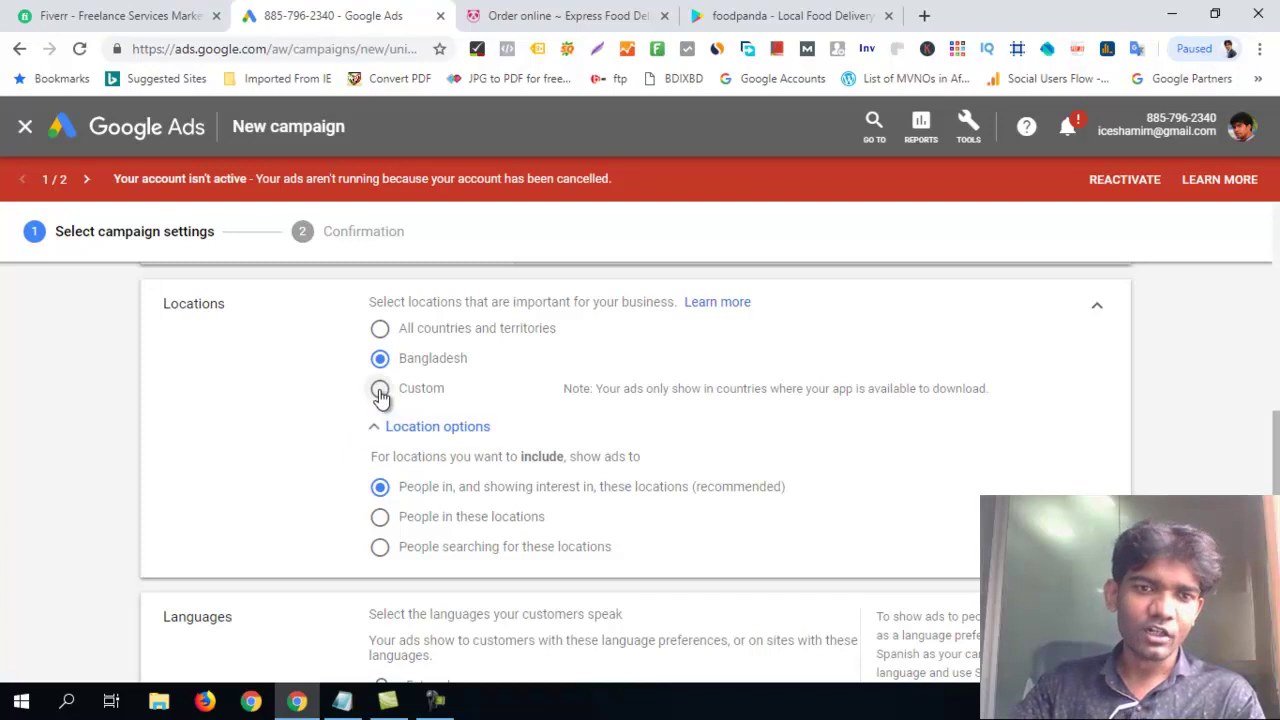
click(554, 433)
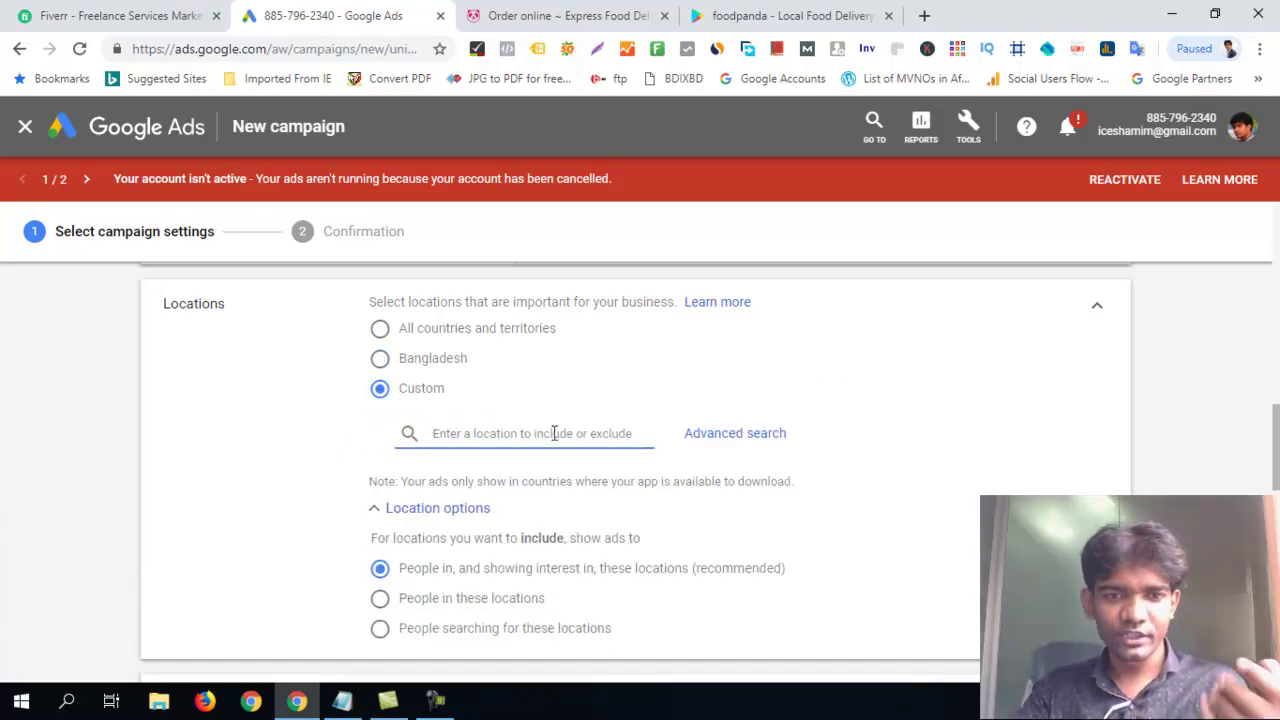
text(dhaka)
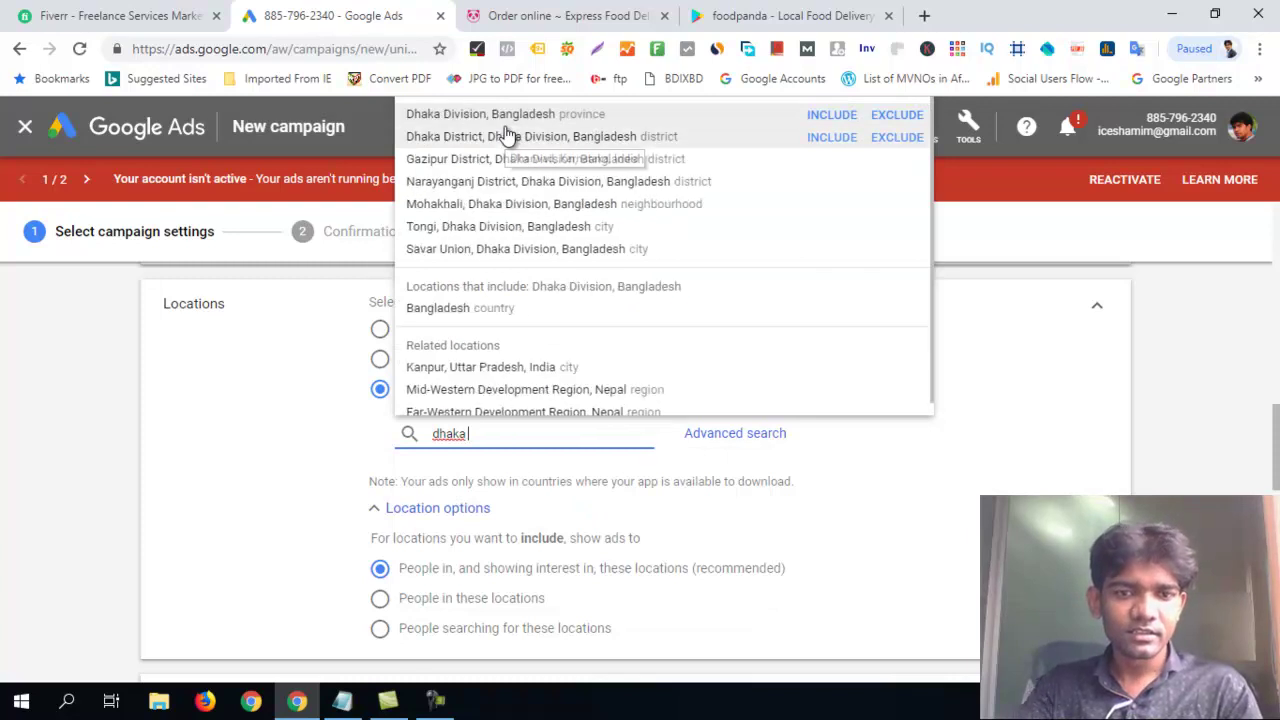
click(512, 116)
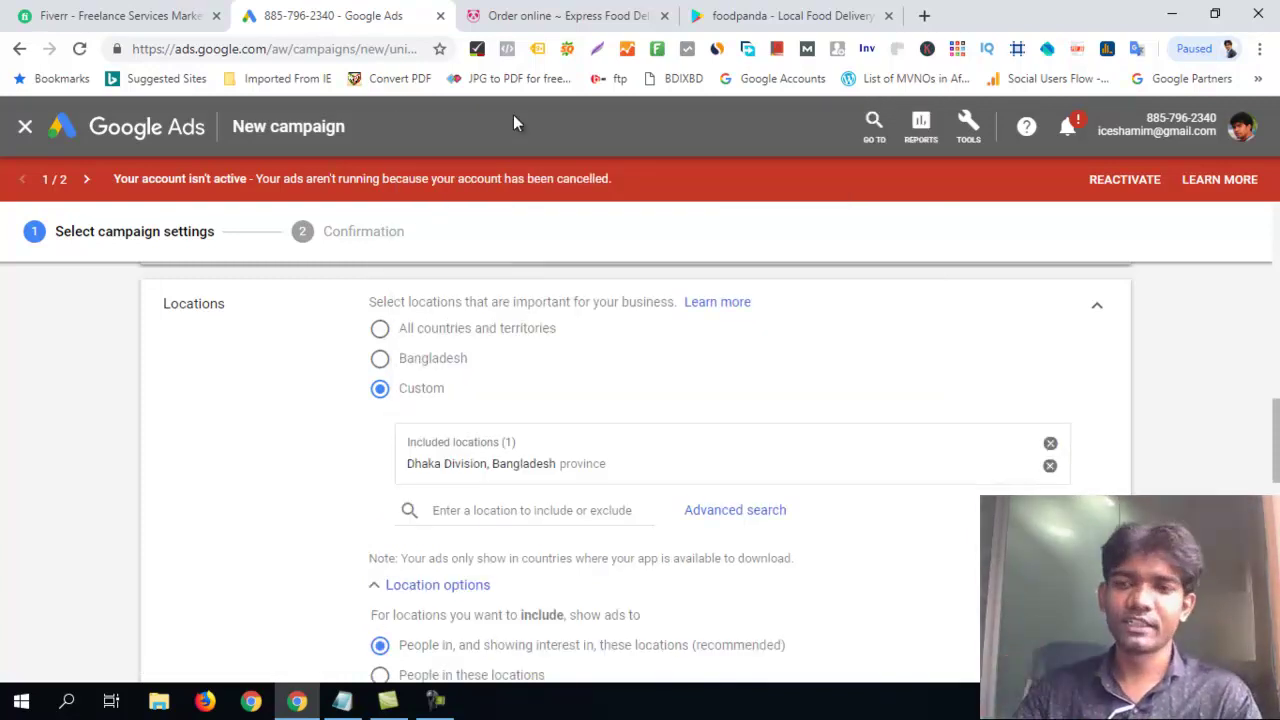
- Set the campaign's average daily budget to US$10
scroll(809, 391, down, 2)
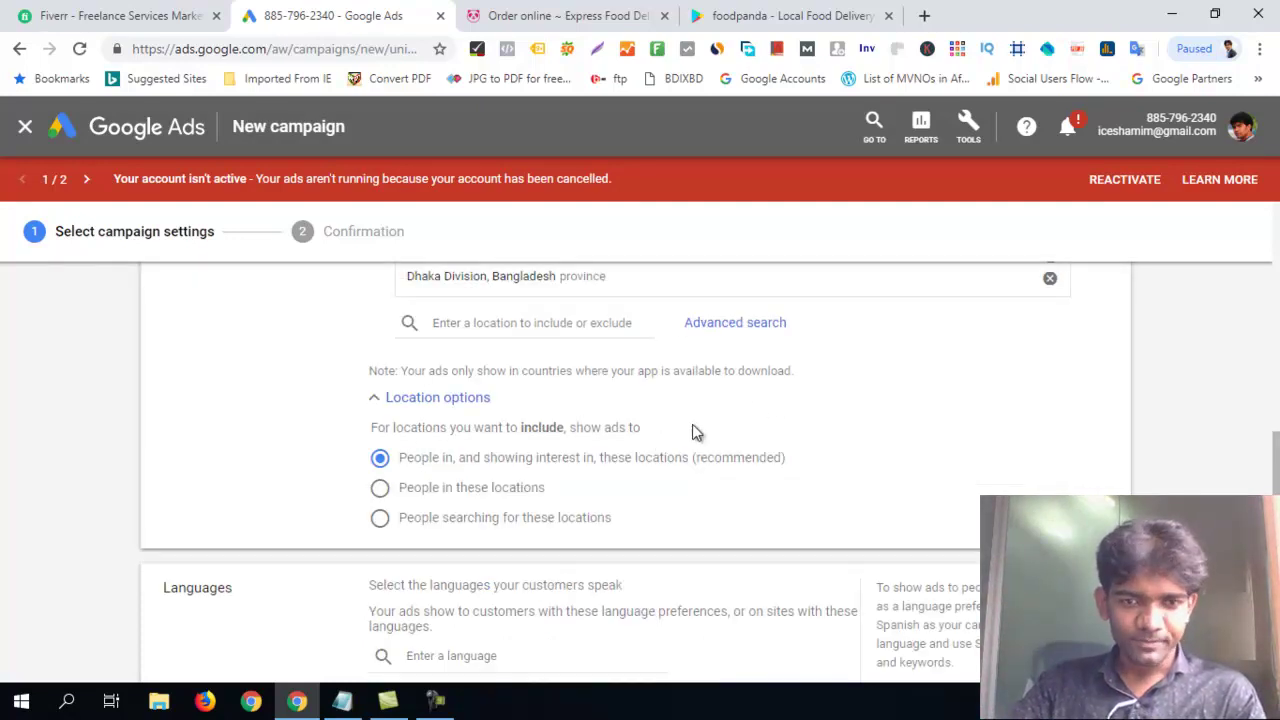
scroll(770, 405, down, 2)
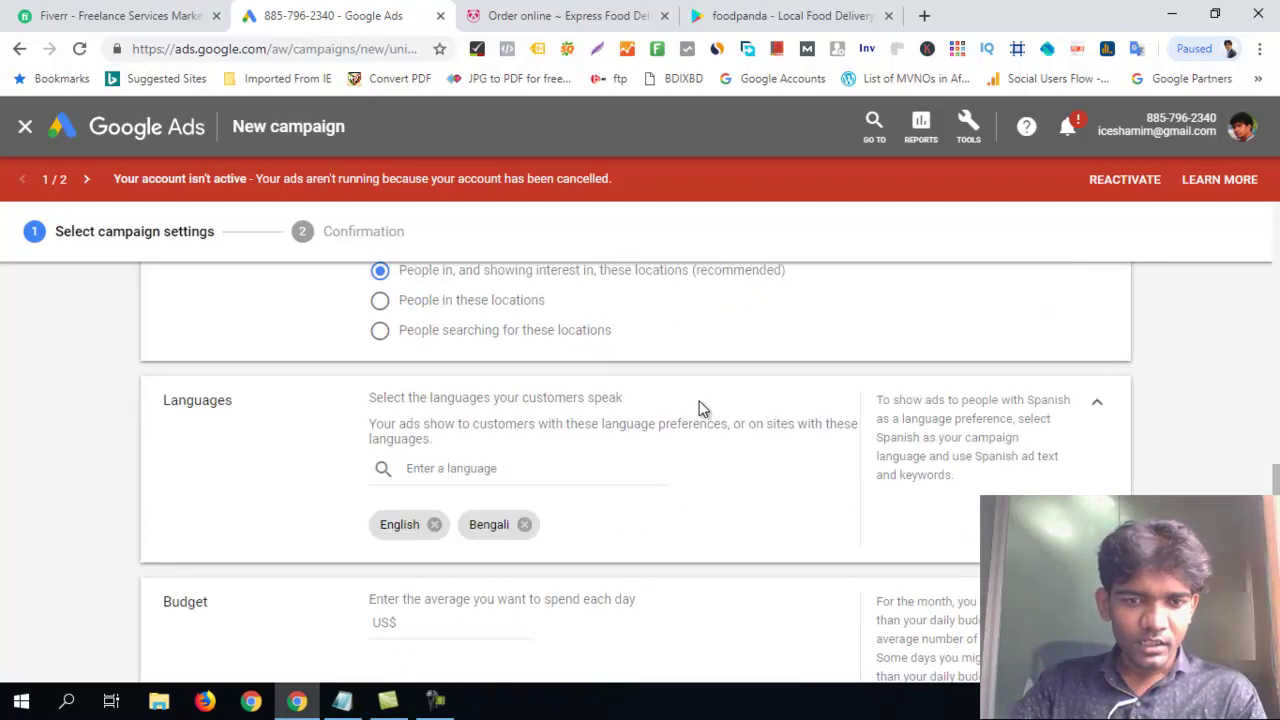
scroll(660, 406, down, 1)
scroll(660, 406, down, 2)
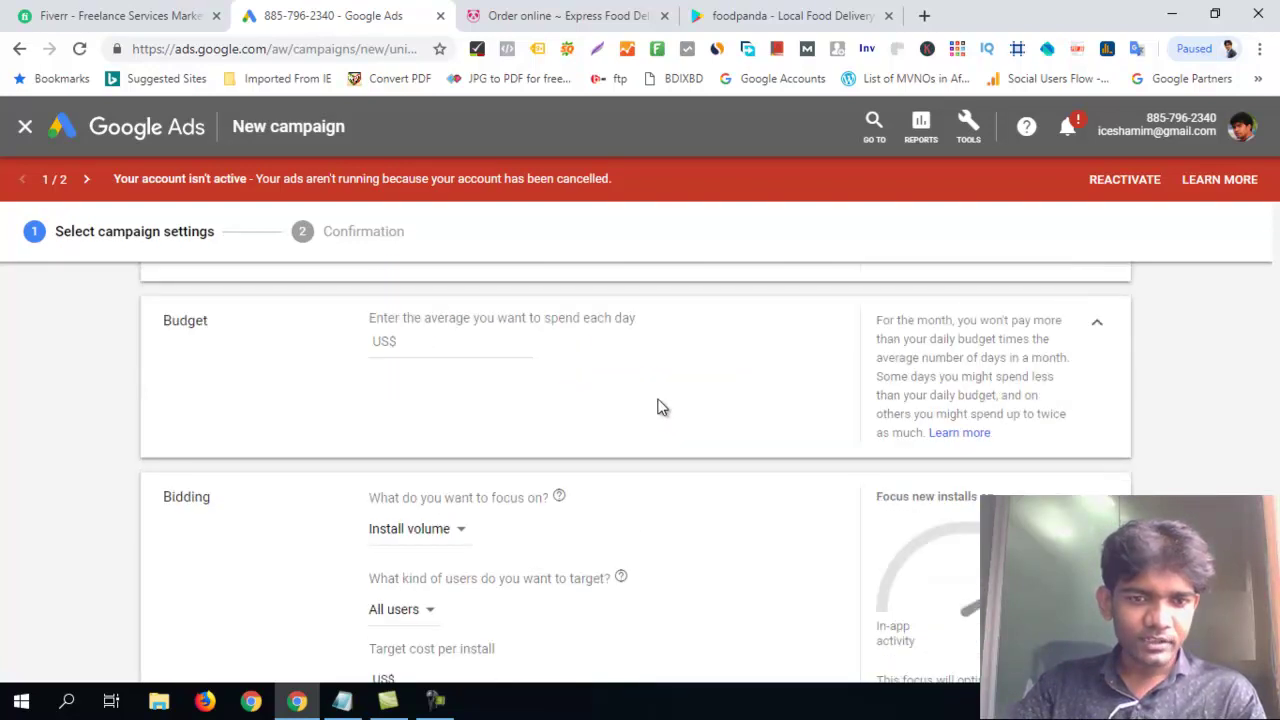
click(441, 344)
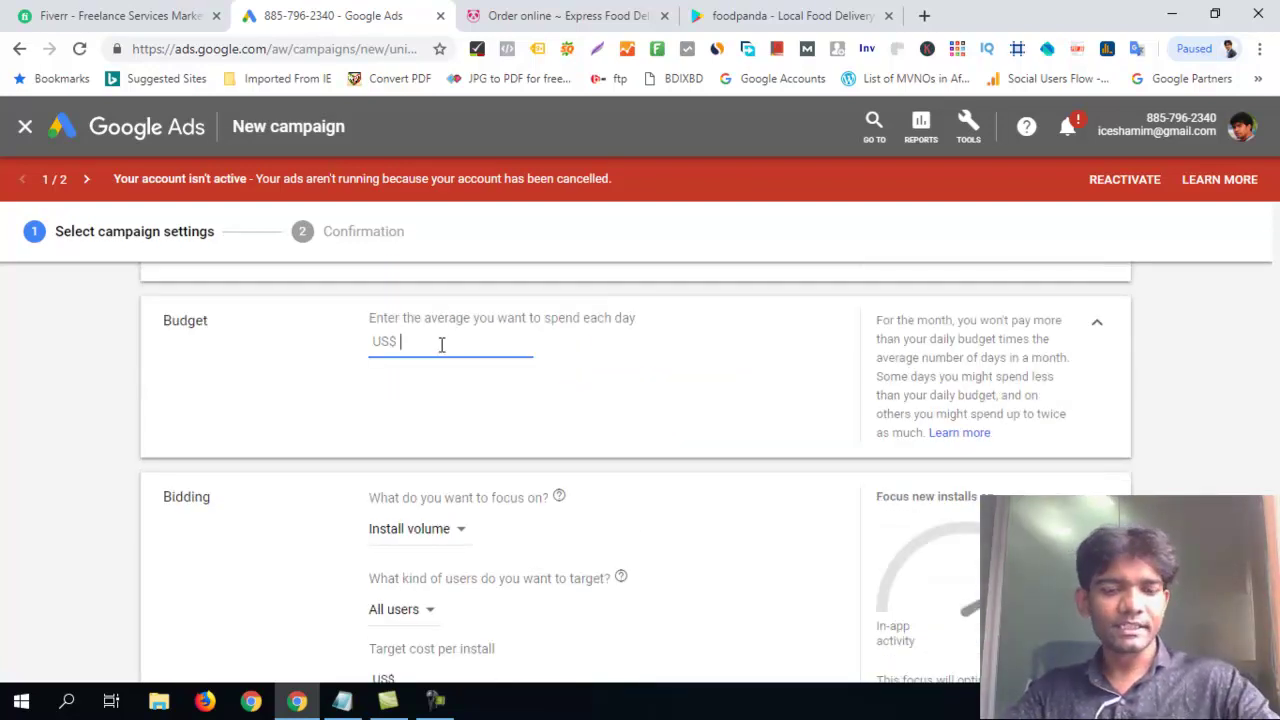
text(10)
click(656, 391)
- Check which kinds of users the bidding can target, including the note on users likely to perform an in-app action
scroll(690, 393, down, 1)
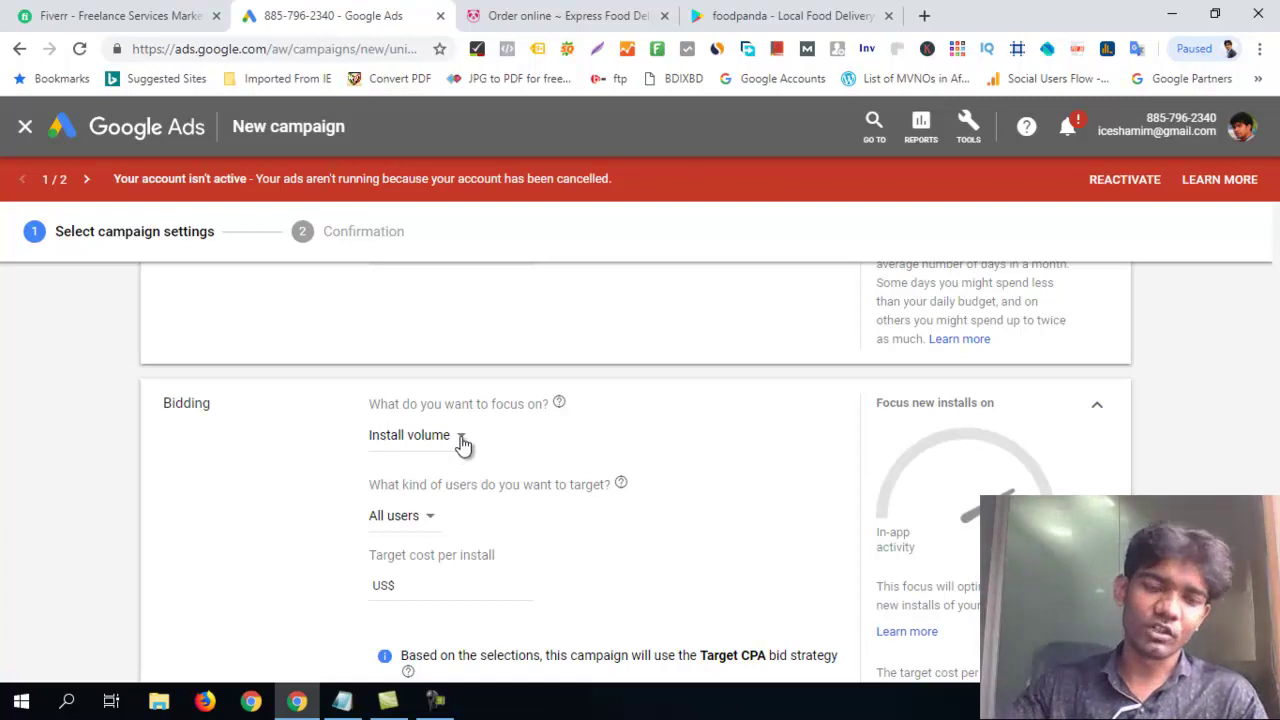
click(428, 518)
mouse_move(424, 575)
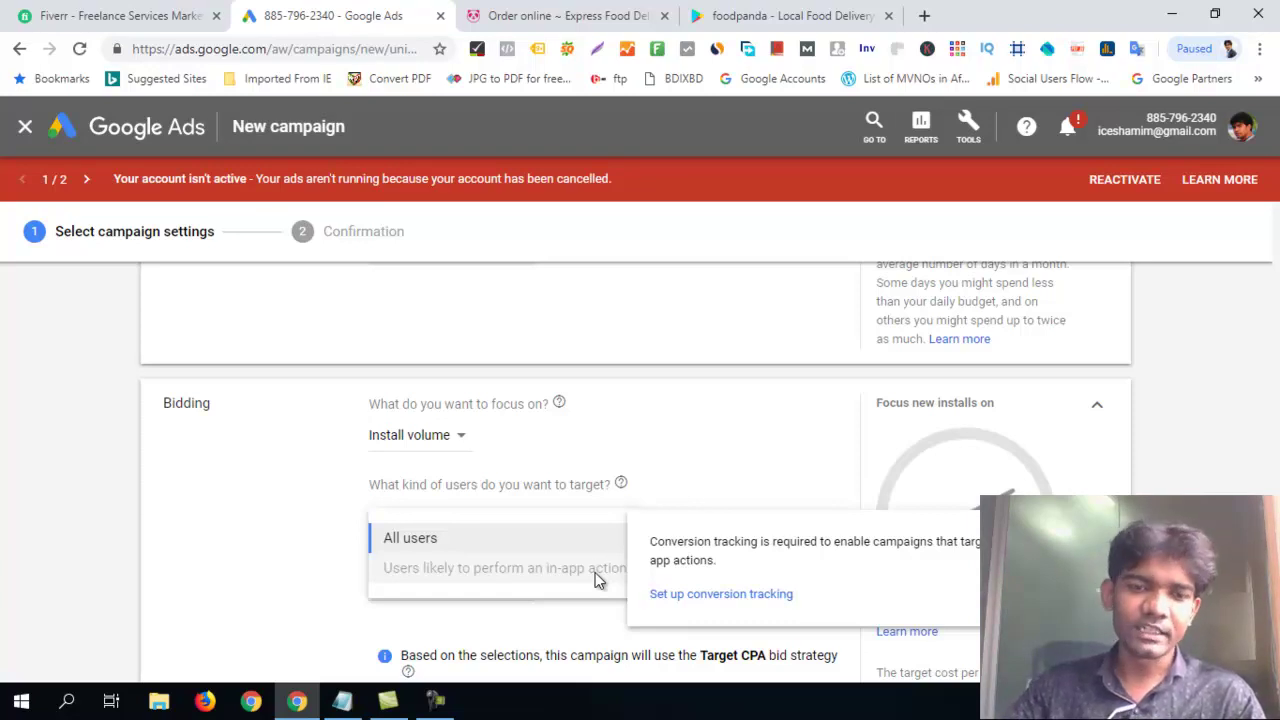
click(773, 470)
- Set the target cost per install to US$0.05 in the bidding settings
scroll(766, 470, down, 2)
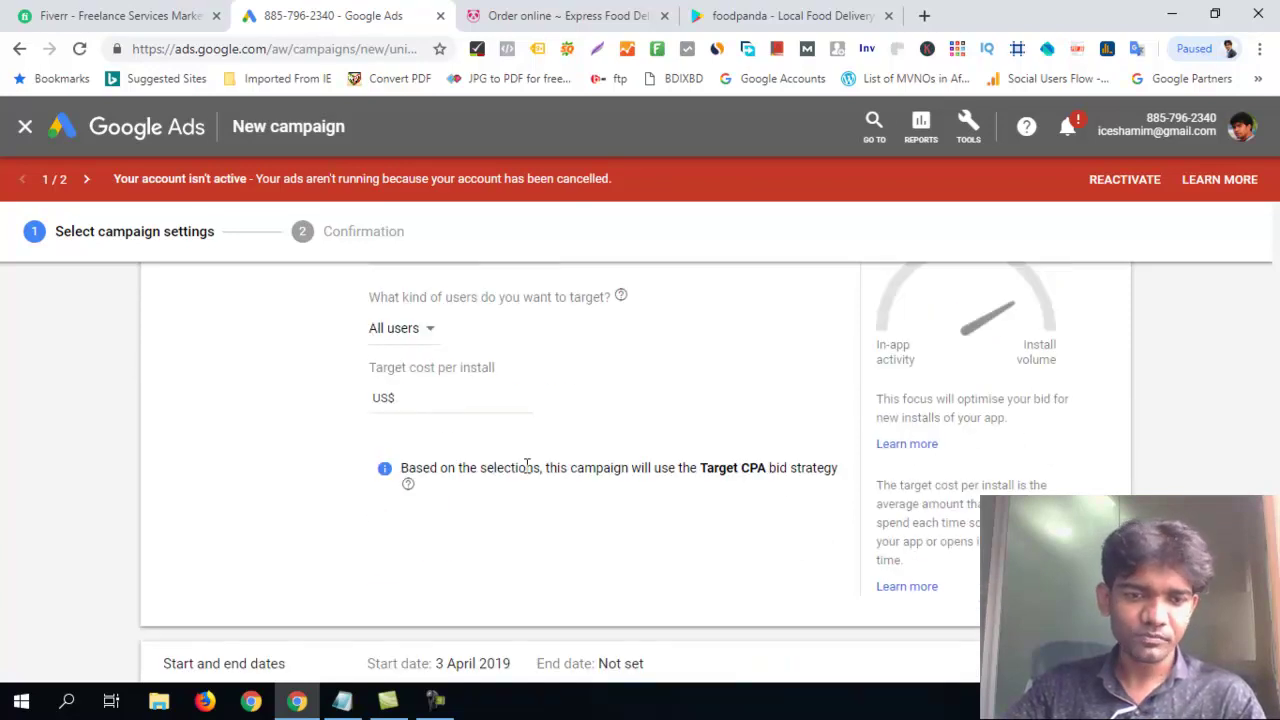
click(440, 402)
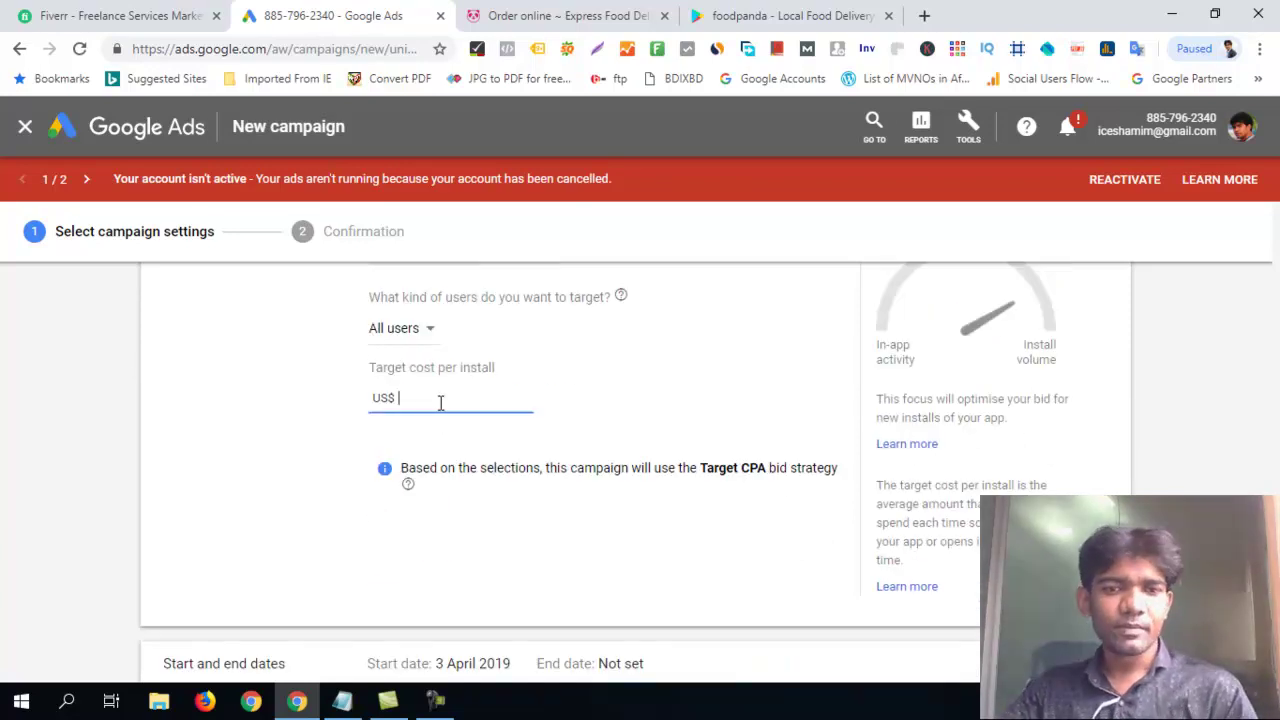
text(0.05)
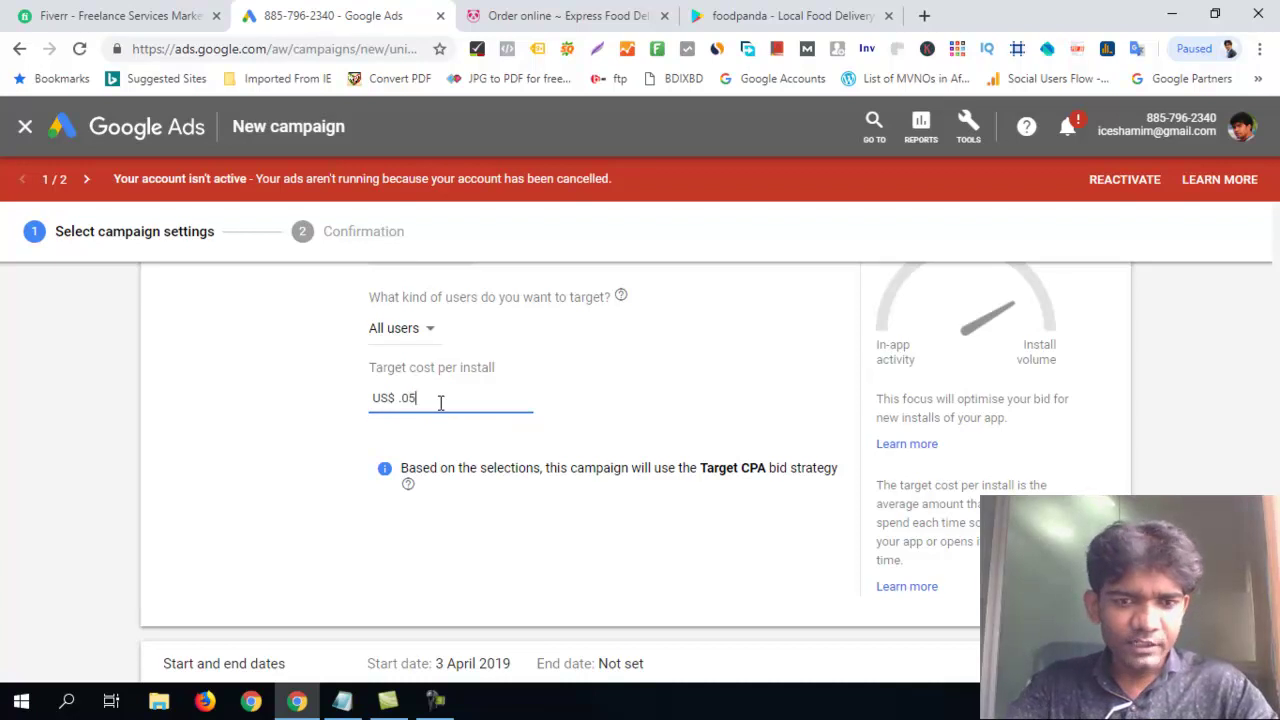
click(700, 408)
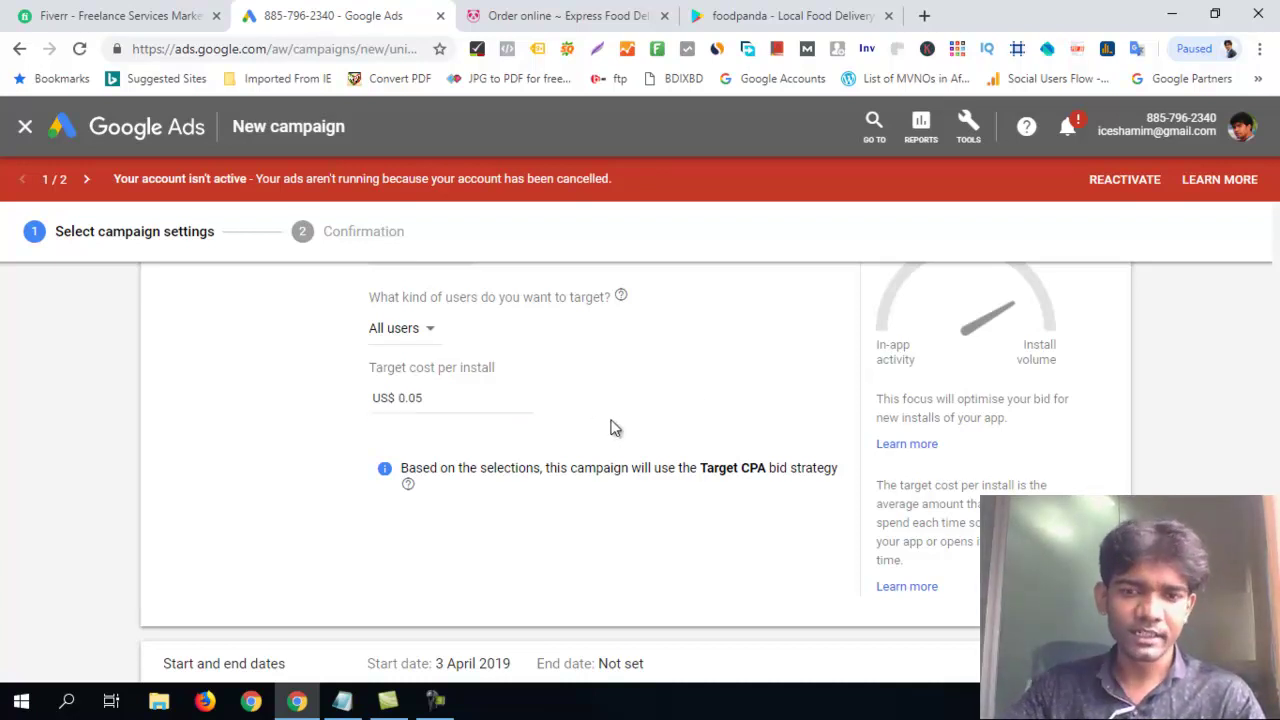
- Set the campaign's end date to 30 April 2019 in the start and end dates settings
scroll(651, 423, down, 2)
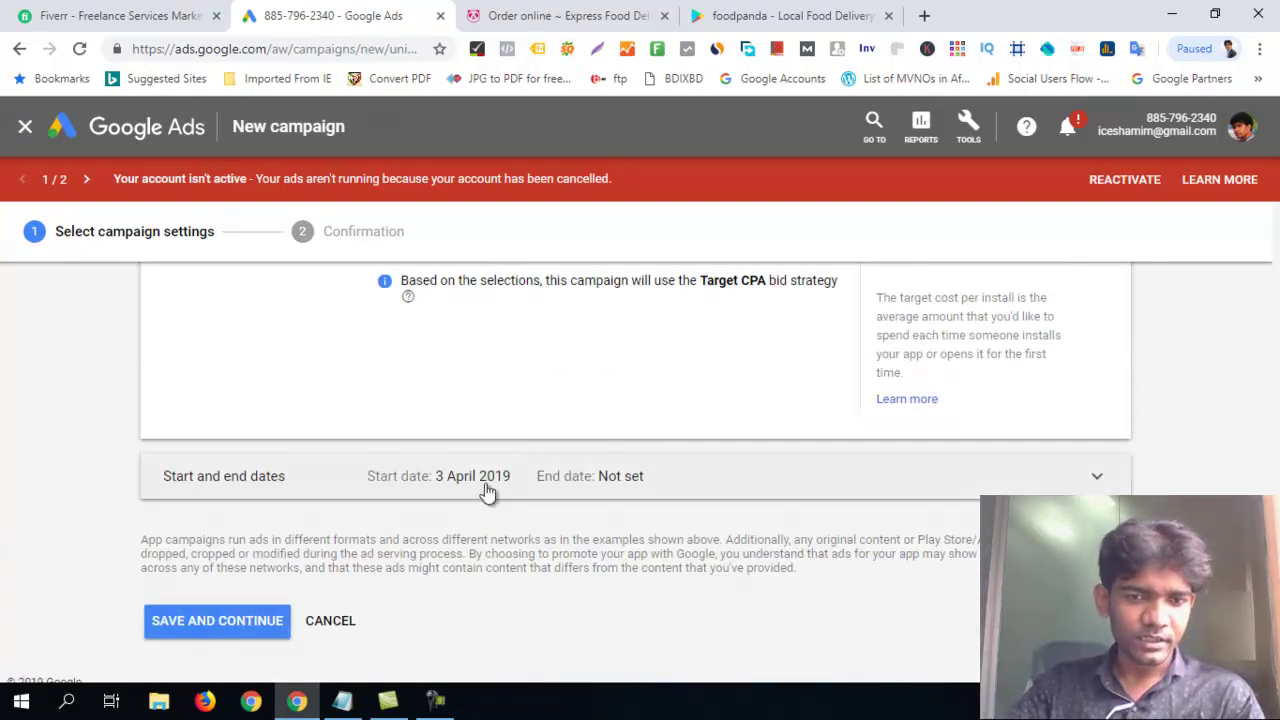
click(1096, 482)
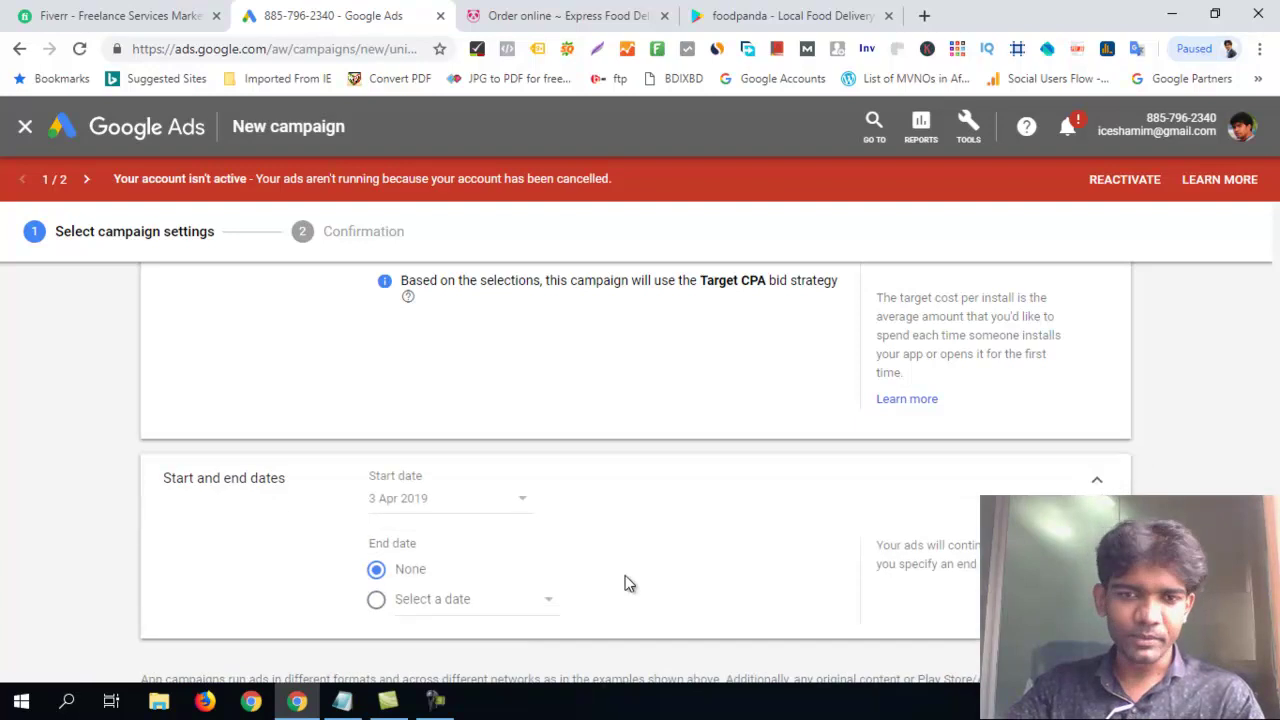
click(433, 603)
click(435, 604)
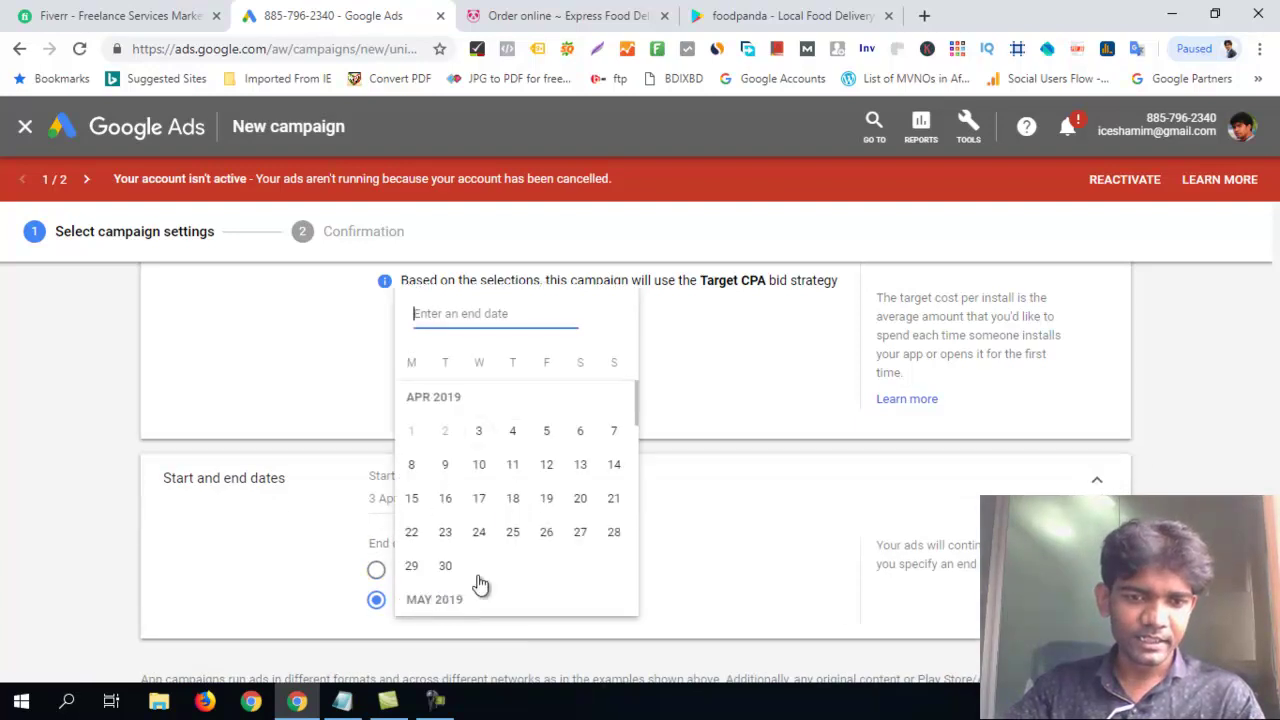
click(447, 568)
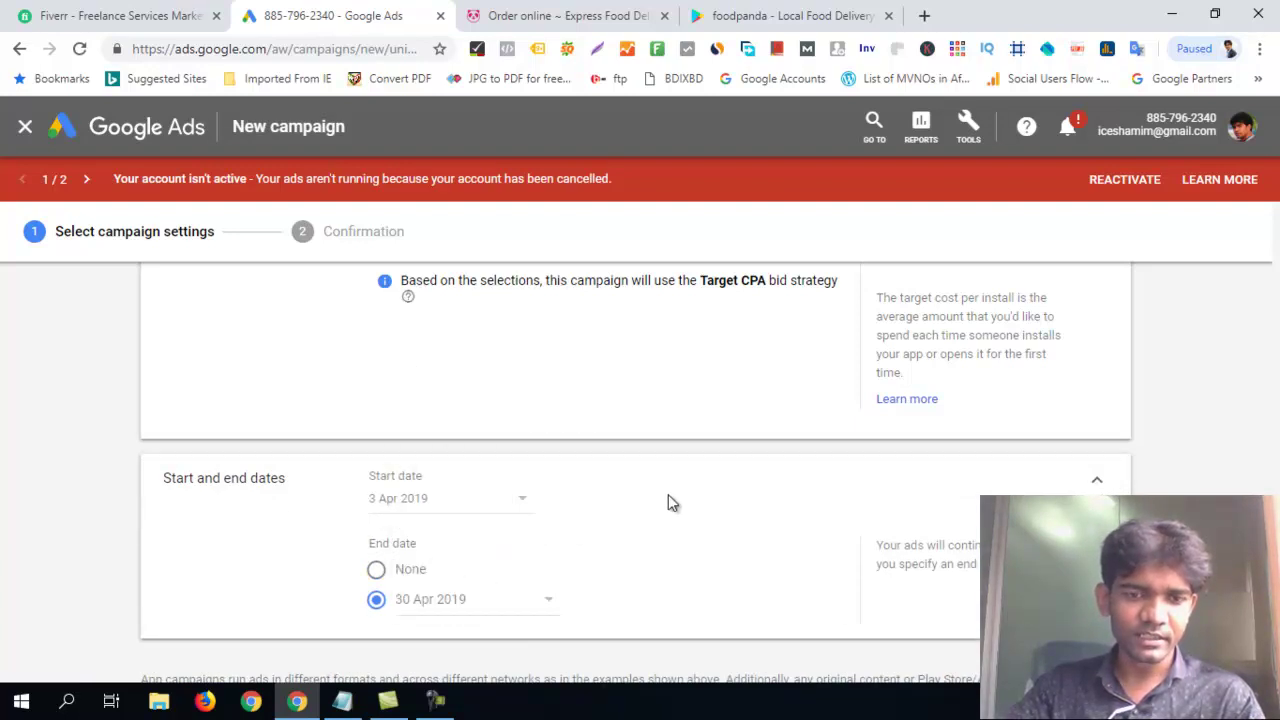
- Review the language, budget and bidding settings, and save the campaign to continue to its confirmation
scroll(667, 494, down, 3)
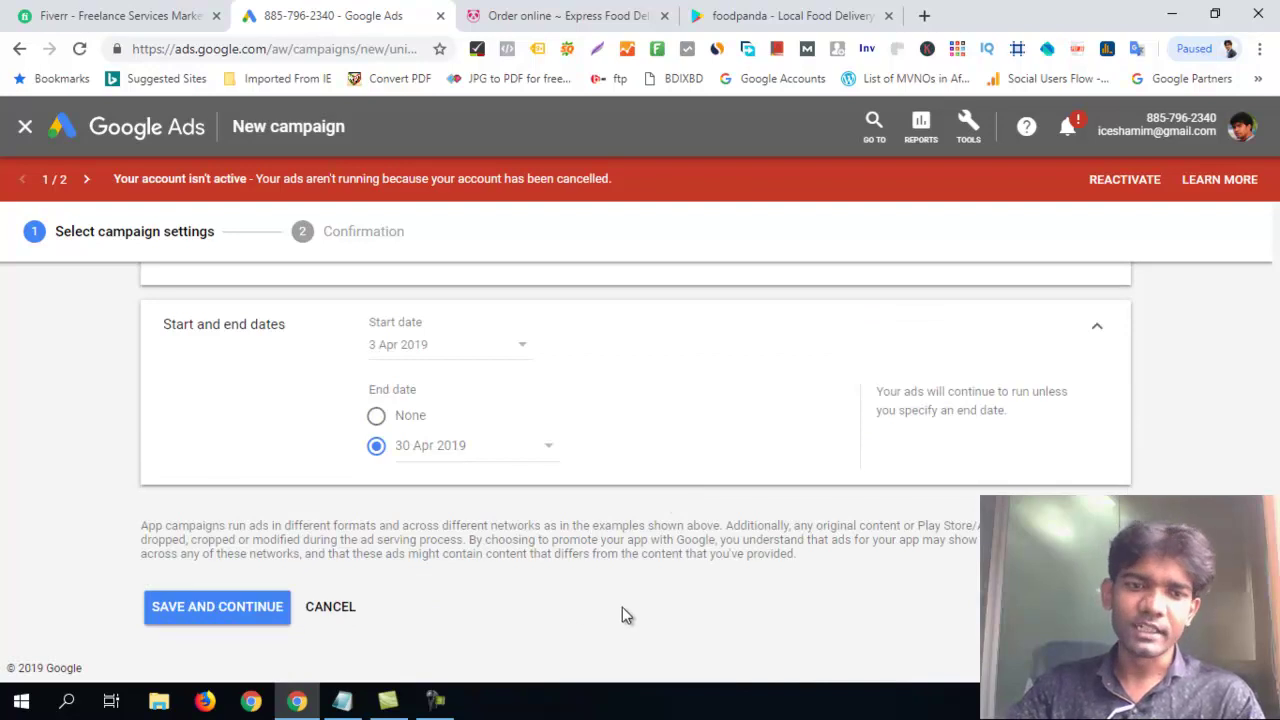
scroll(783, 428, up, 5)
scroll(784, 424, up, 15)
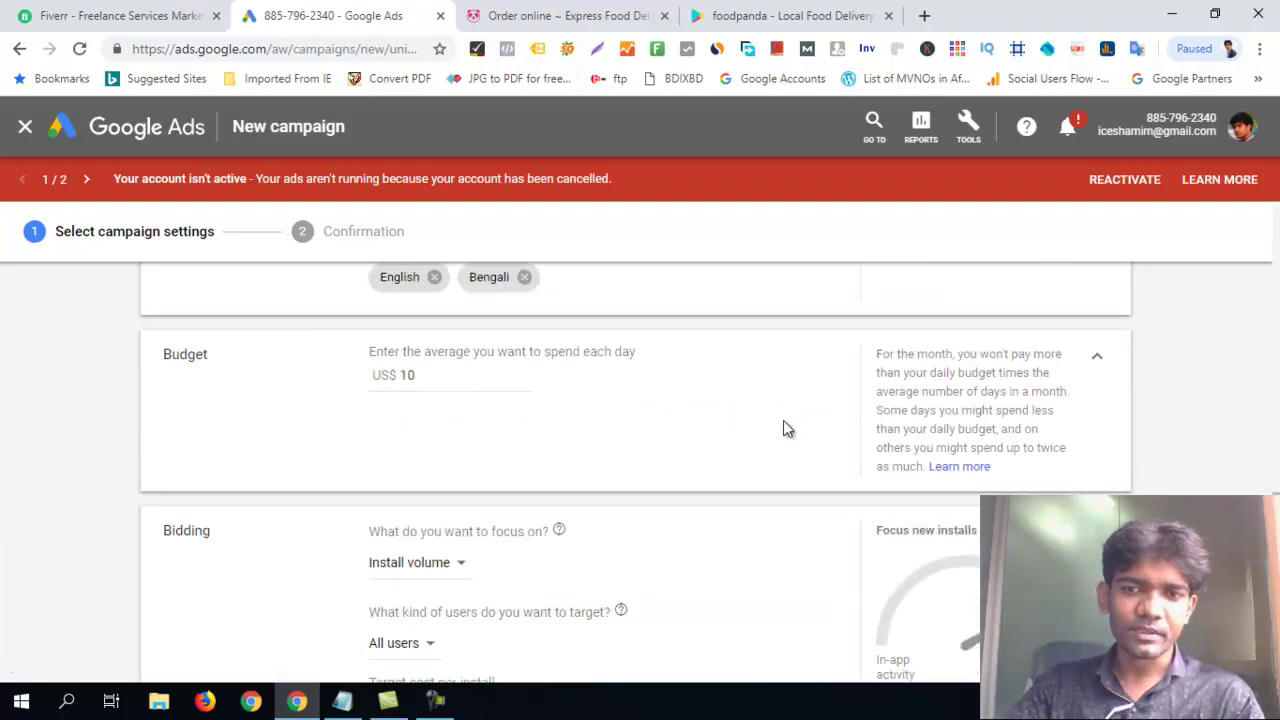
scroll(606, 408, up, 10)
scroll(600, 405, down, 9)
scroll(556, 440, down, 20)
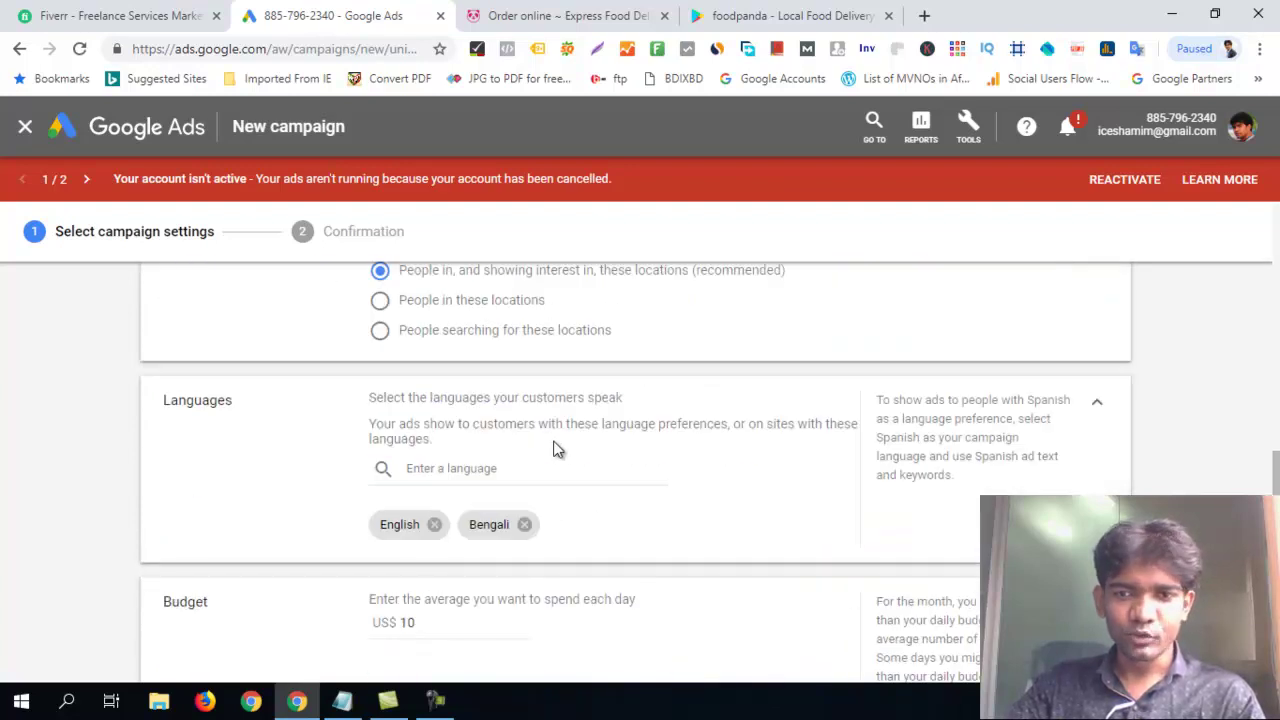
click(218, 618)
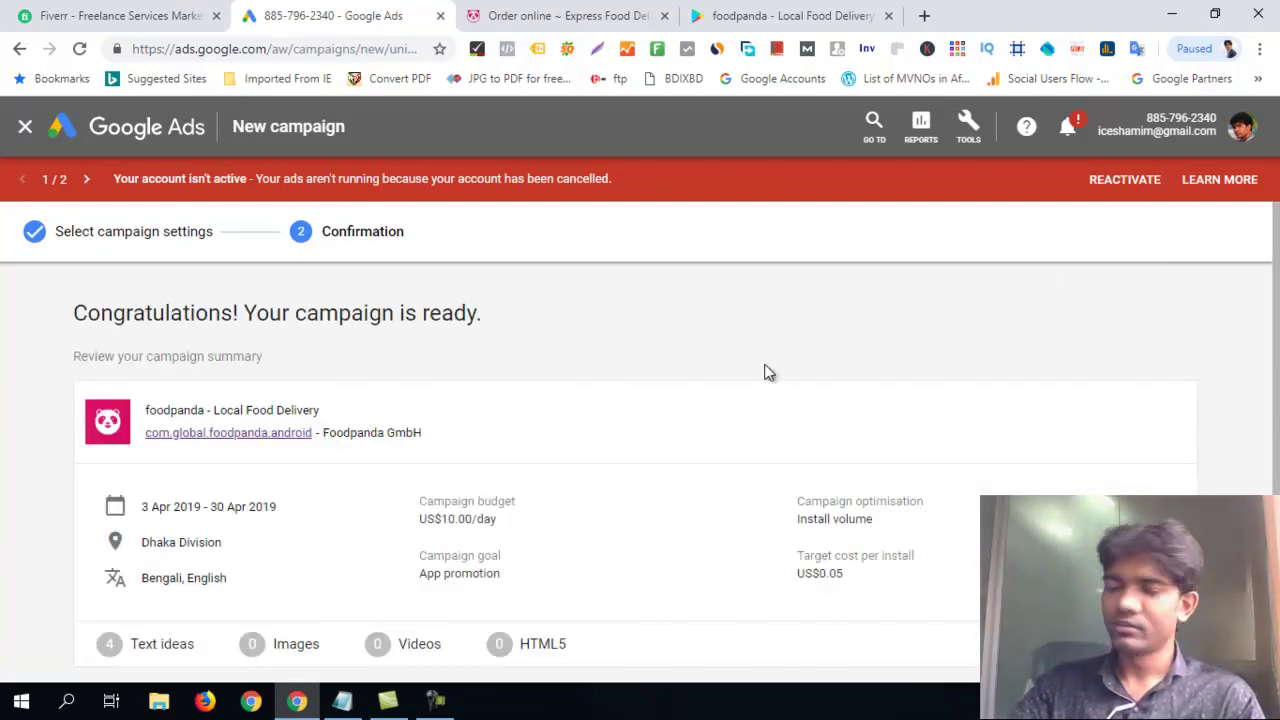
- Continue from the confirmation summary to the Install-FoodPanda campaign page and look over its entry in the campaign table
scroll(577, 346, down, 2)
click(206, 590)
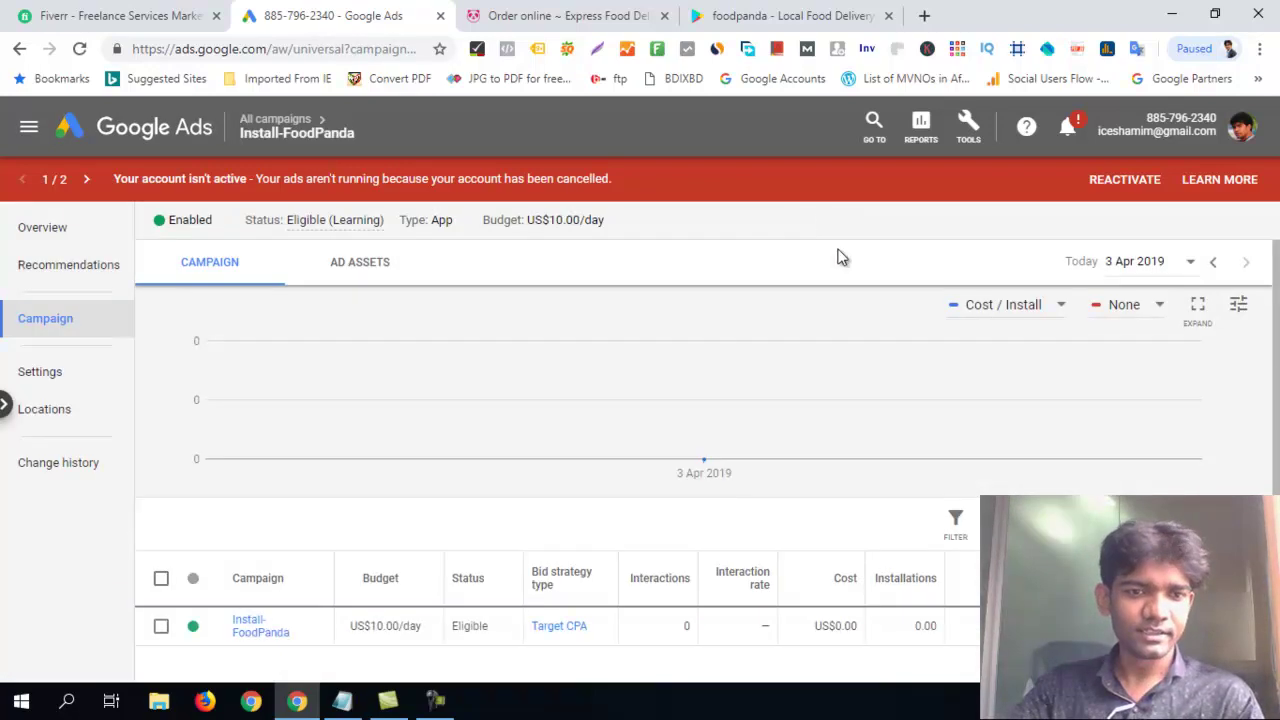
scroll(737, 309, down, 1)
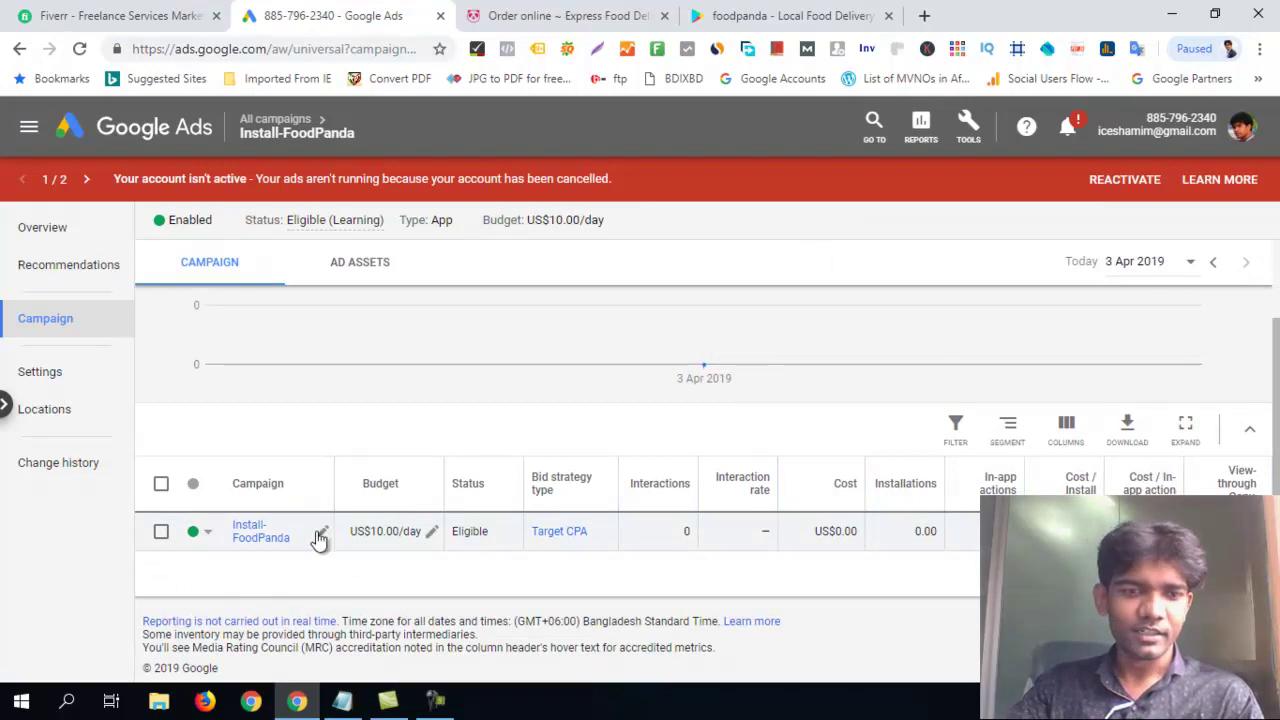
mouse_move(920, 317)
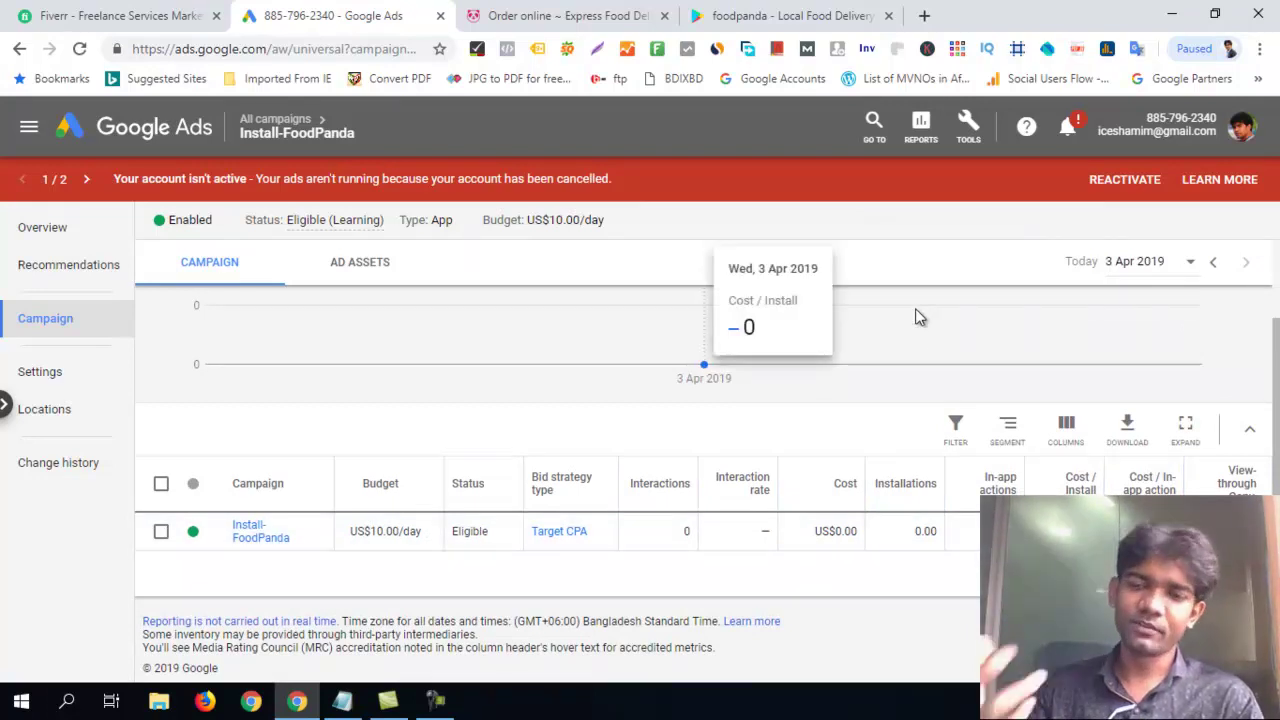